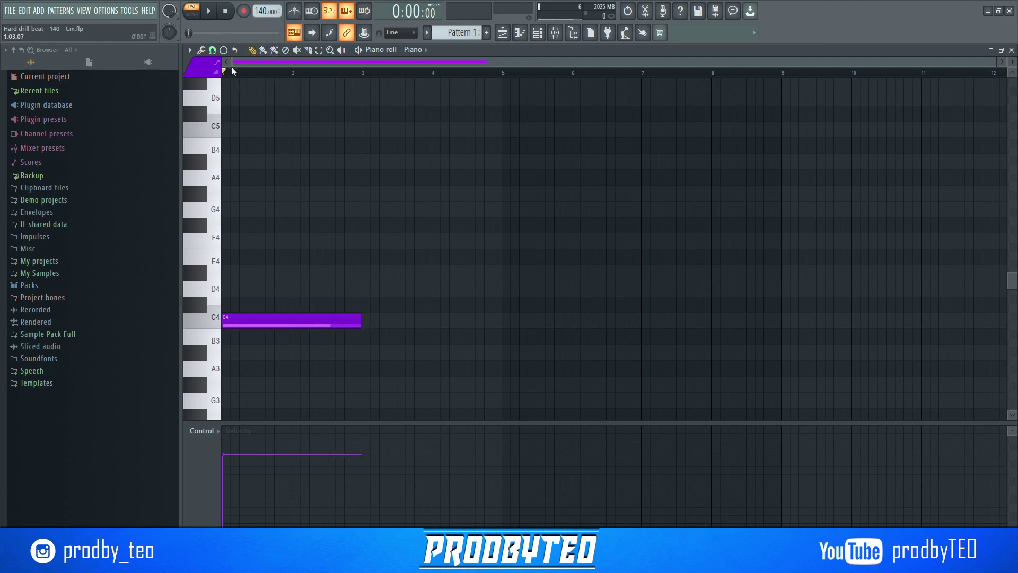
- Stack D#4 and G4 notes on the two-bar C4 note to form a chord, and duplicate the chord into bars 3 and 4
click(212, 50)
click(227, 150)
click(235, 207)
key(space)
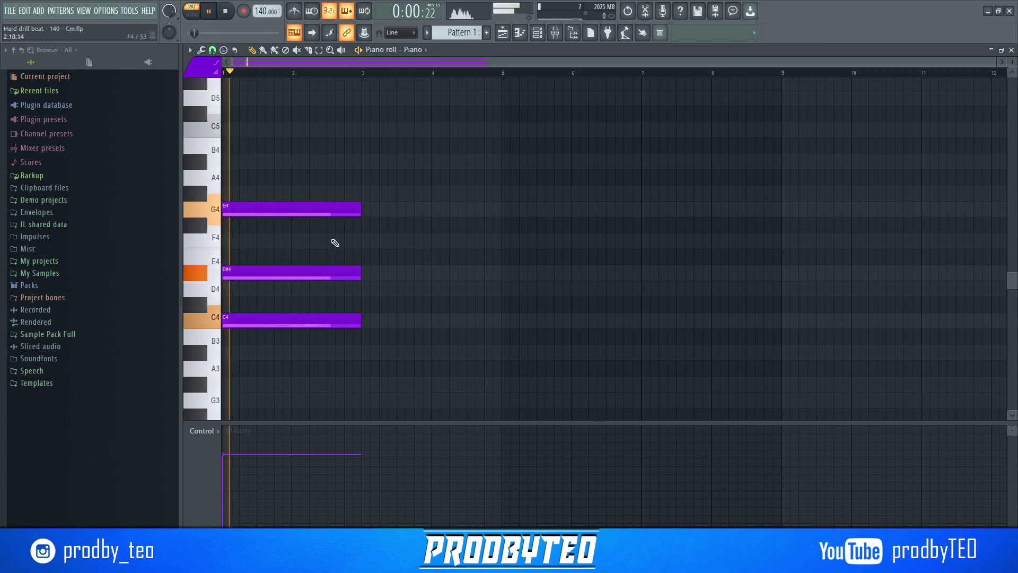
key(ctrl+b)
key(ctrl+d)
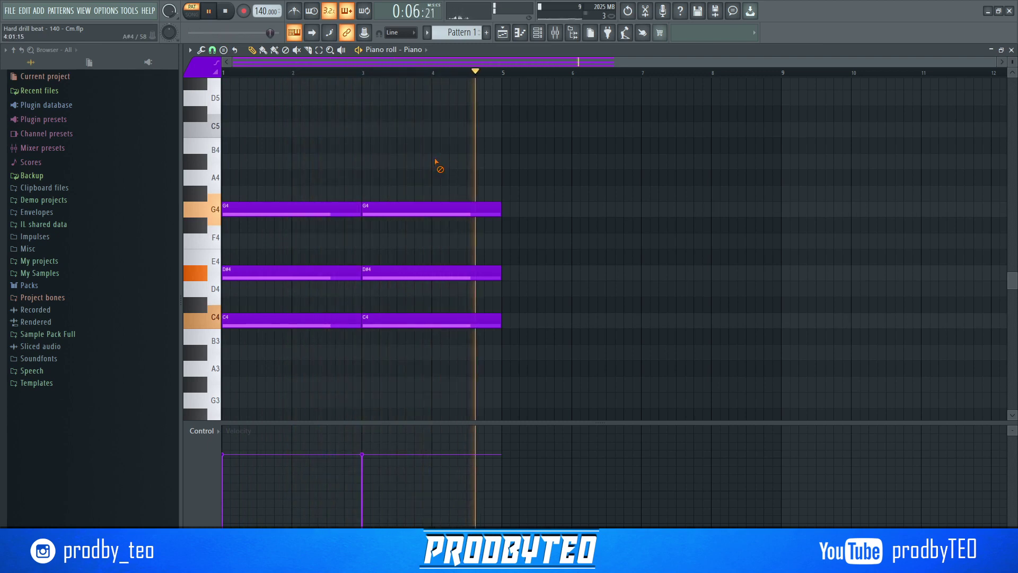
- Raise both D#4 notes by one octave to D#5 and play the chords back
key(space)
drag(328, 250, 421, 295)
key(shift+Up)
key(space)
click(348, 147)
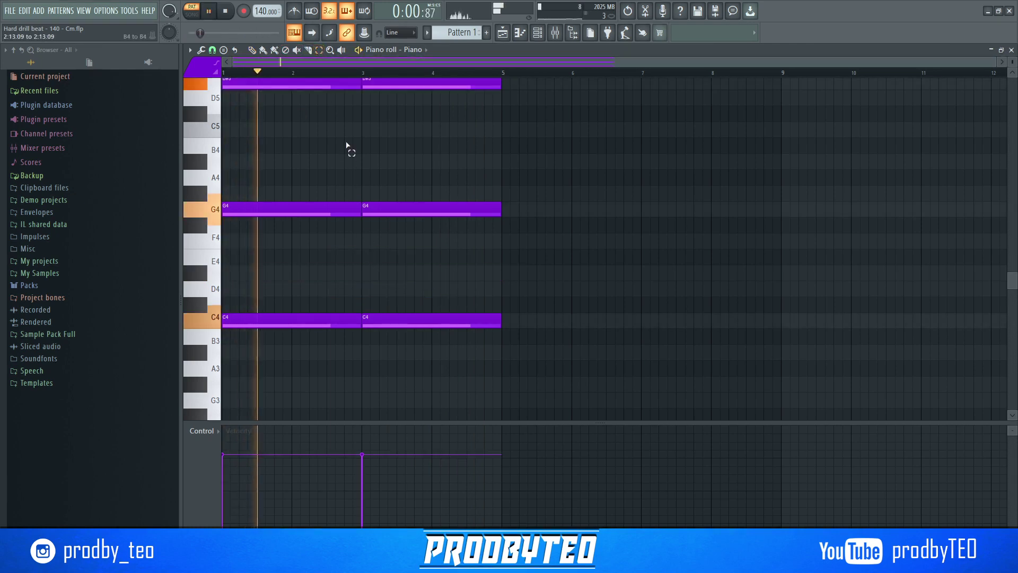
- Slice both D#5 notes in half at the starts of bars 2 and 4, and play the pattern
scroll(348, 147, down, 1)
scroll(347, 147, up, 2)
key(space)
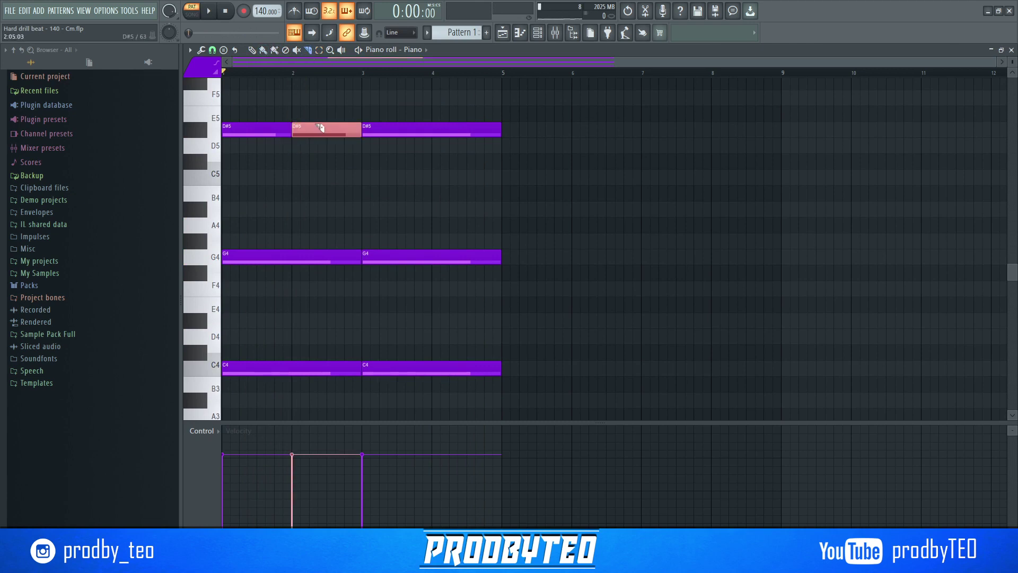
drag(432, 150, 434, 123)
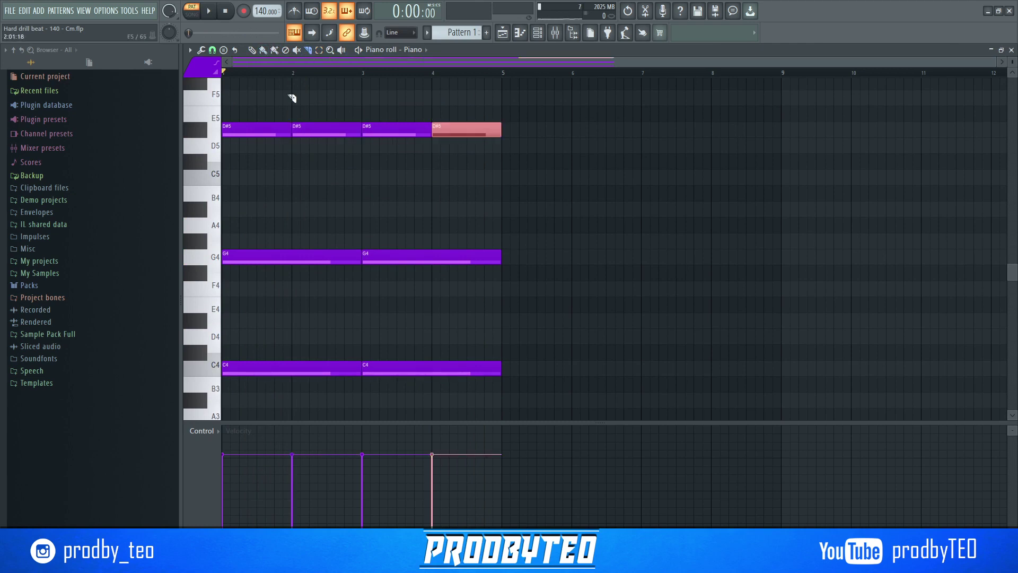
click(248, 49)
key(space)
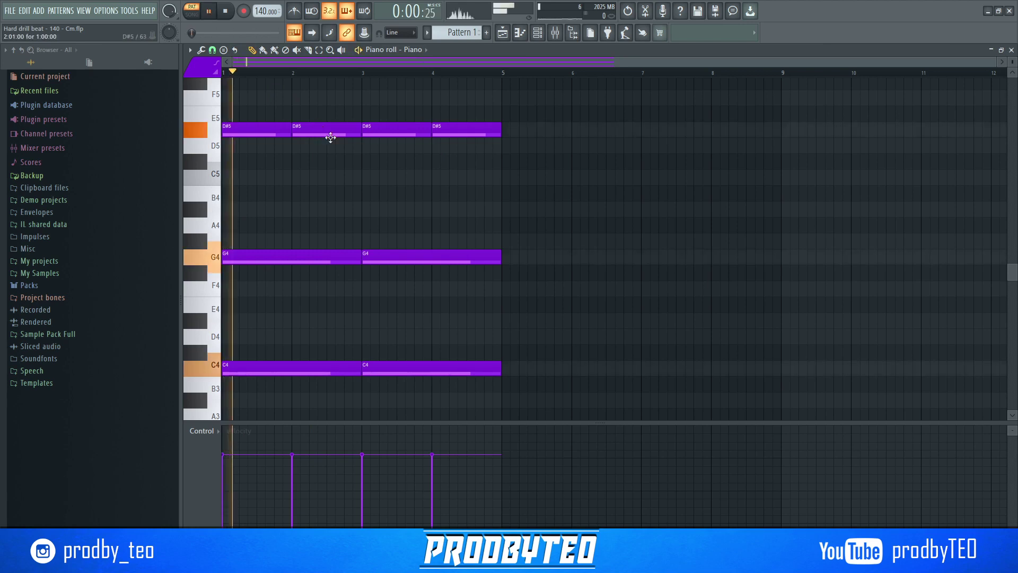
- Lower the D#5 note in bar 4 to D5 and duplicate the four-bar phrase into bars 5 to 8
drag(451, 133, 450, 148)
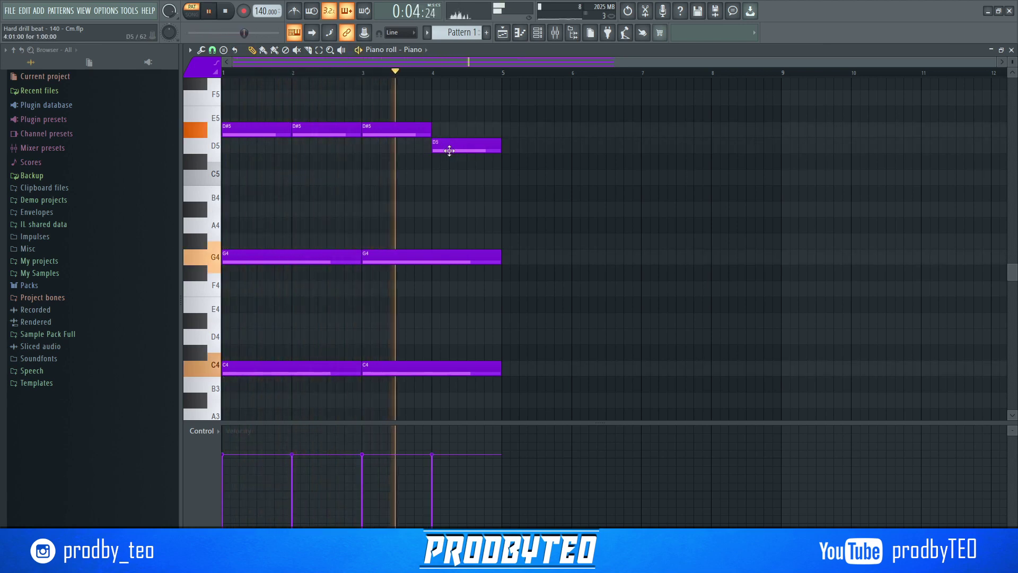
key(ctrl+b)
key(ctrl+d)
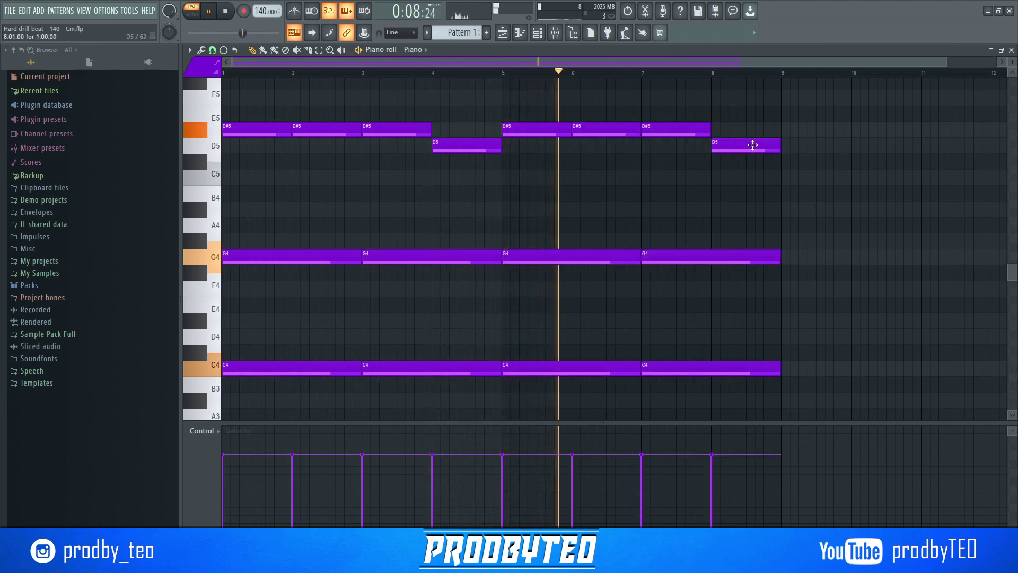
- Try C5 and F5 for the melody note in bar 8, and return it to D5
drag(754, 143, 743, 175)
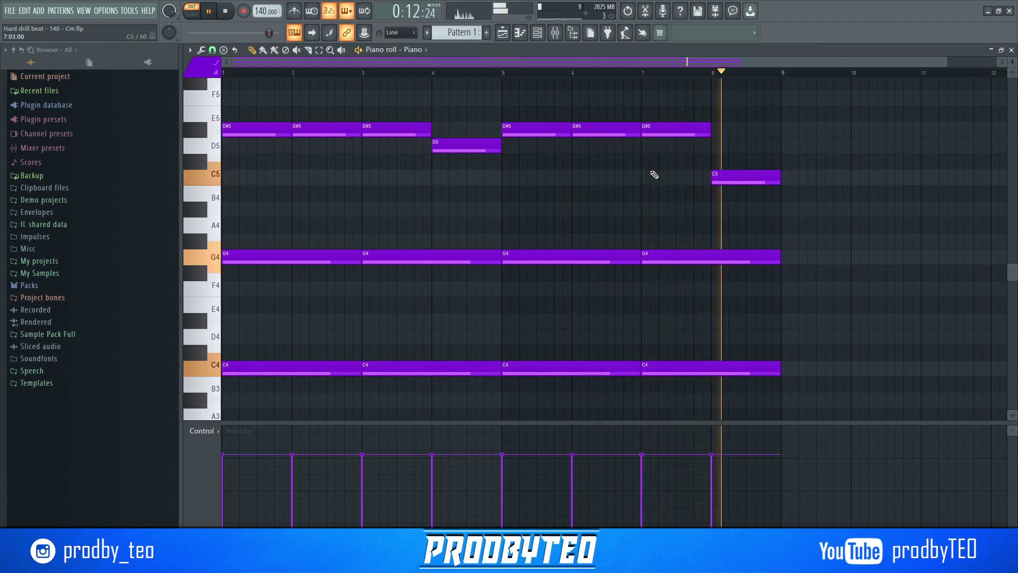
key(space)
drag(757, 175, 753, 95)
key(space)
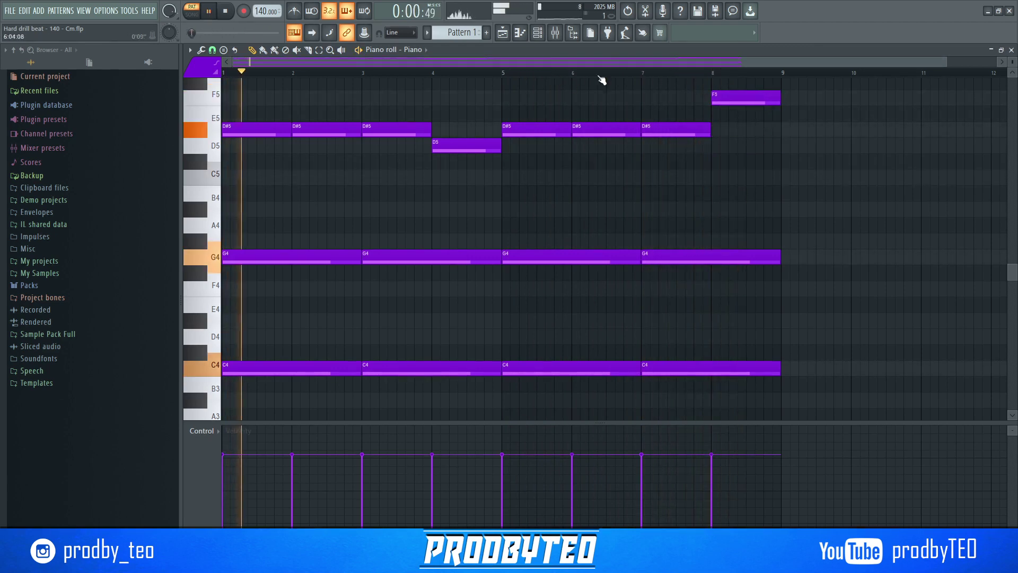
click(643, 73)
scroll(721, 216, up, 2)
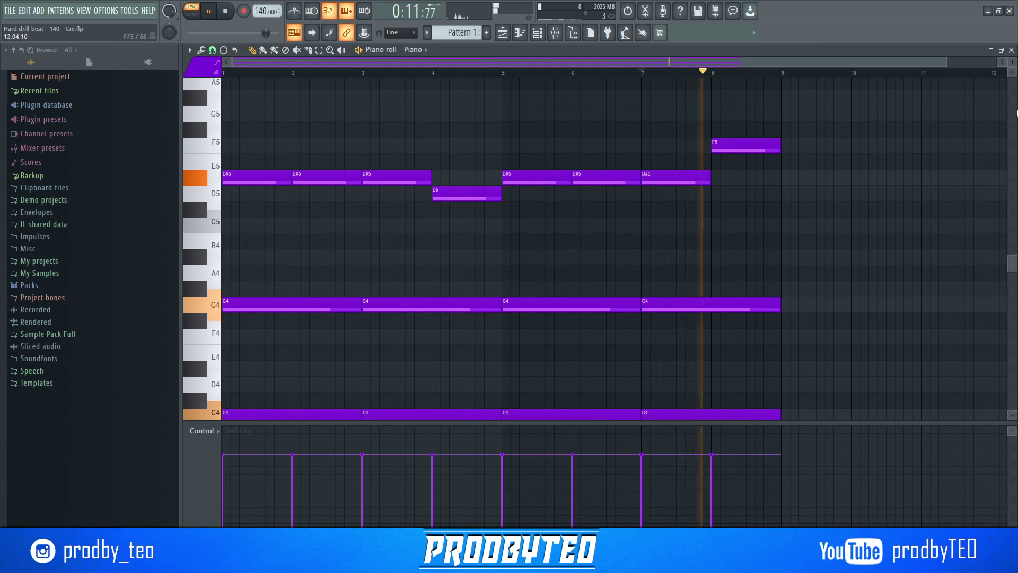
scroll(720, 216, down, 1)
scroll(721, 284, up, 1)
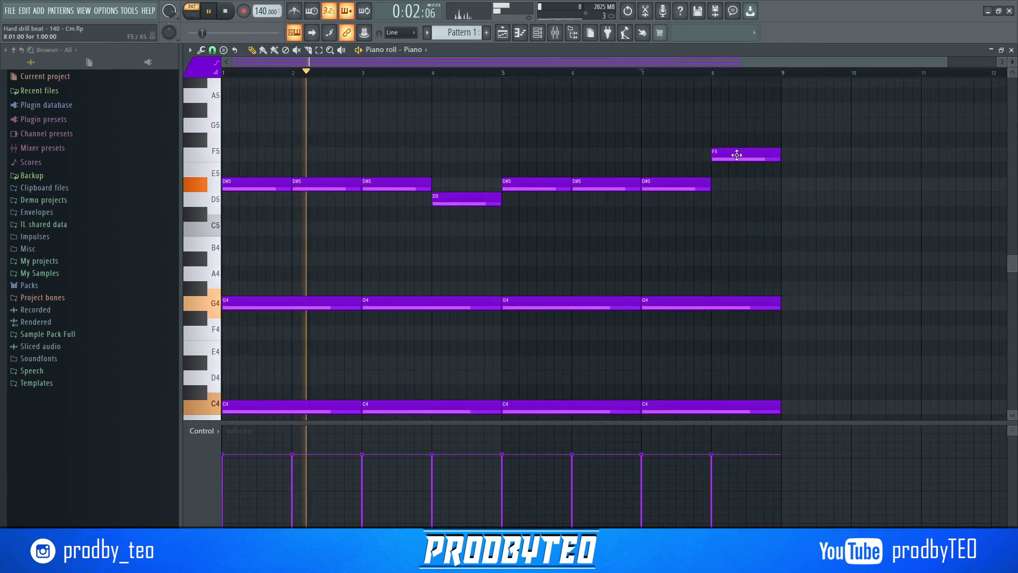
drag(734, 154, 734, 200)
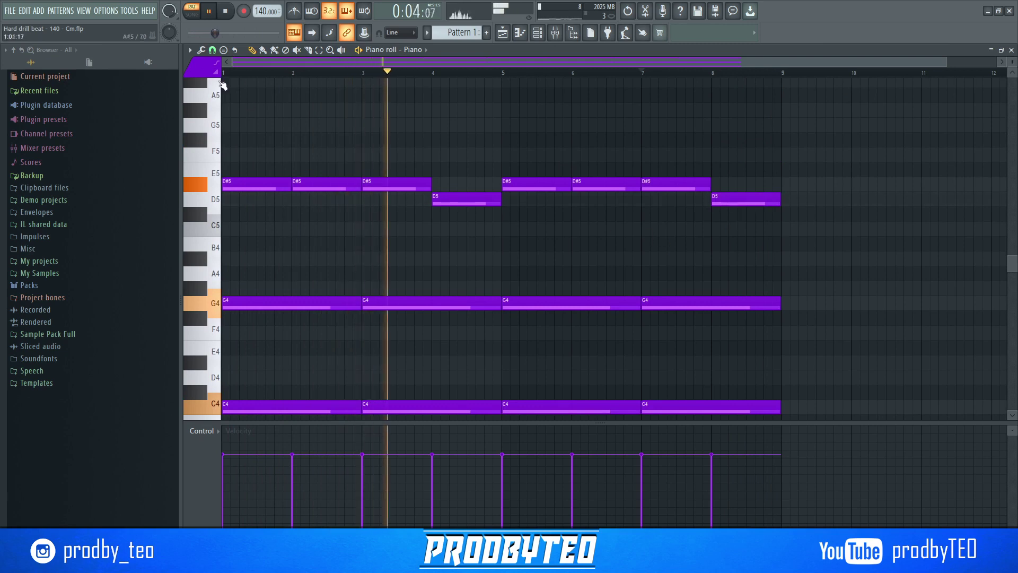
- Randomize the notes' velocity and panning with the pan level at 28%, and slightly lower the velocity of all notes
click(201, 50)
click(222, 232)
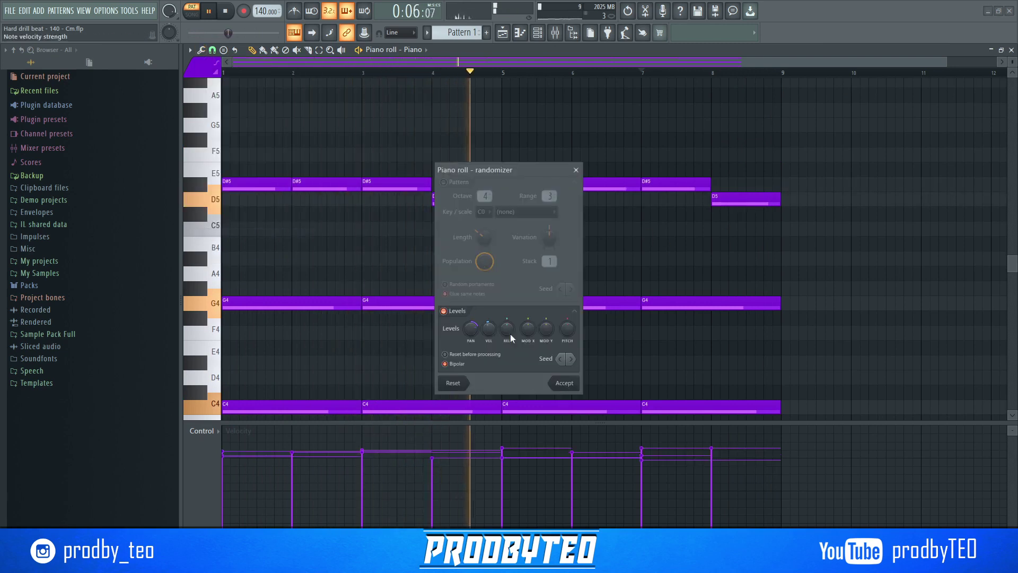
drag(471, 328, 471, 323)
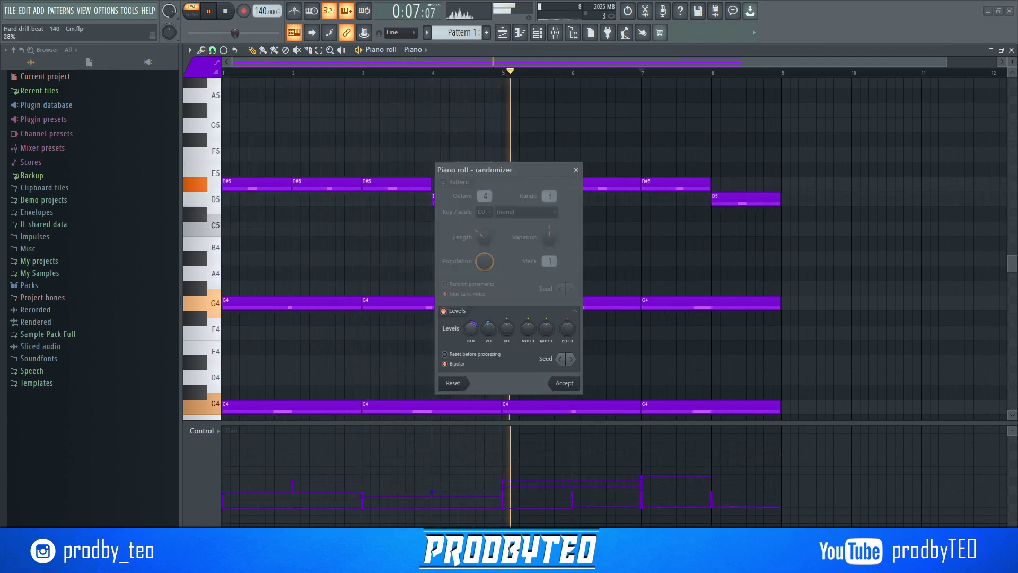
click(560, 381)
click(199, 434)
click(233, 459)
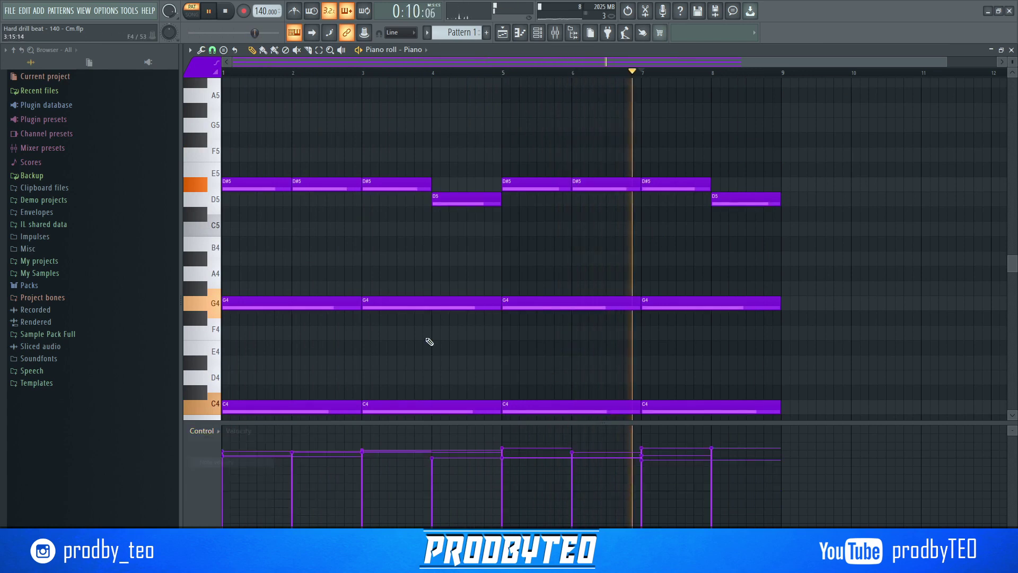
key(ctrl+a)
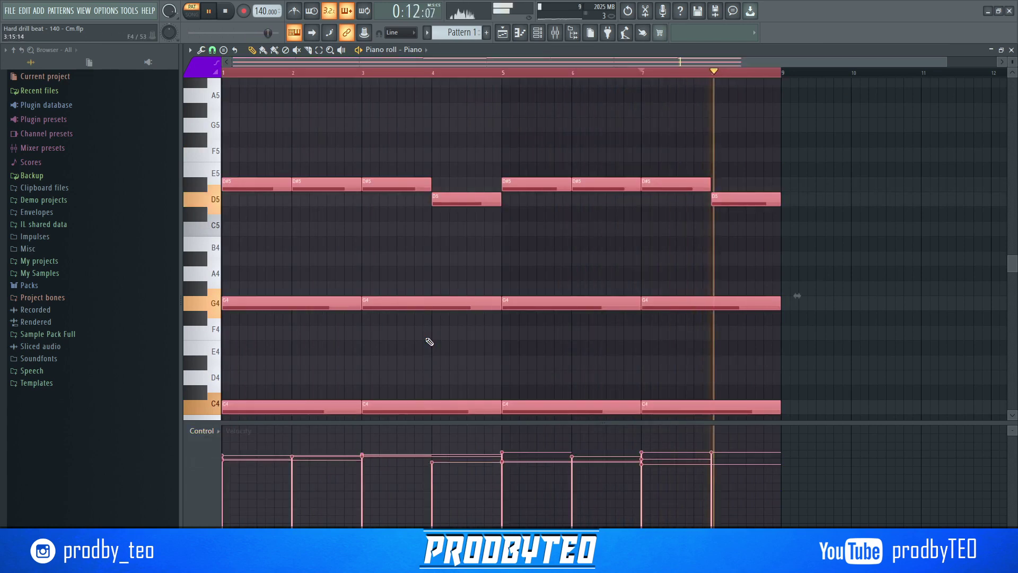
- Load Fruity Parametric EQ 2 in the first effect slot of the Piano Dark mixer track and start playback
key(space)
key(F9)
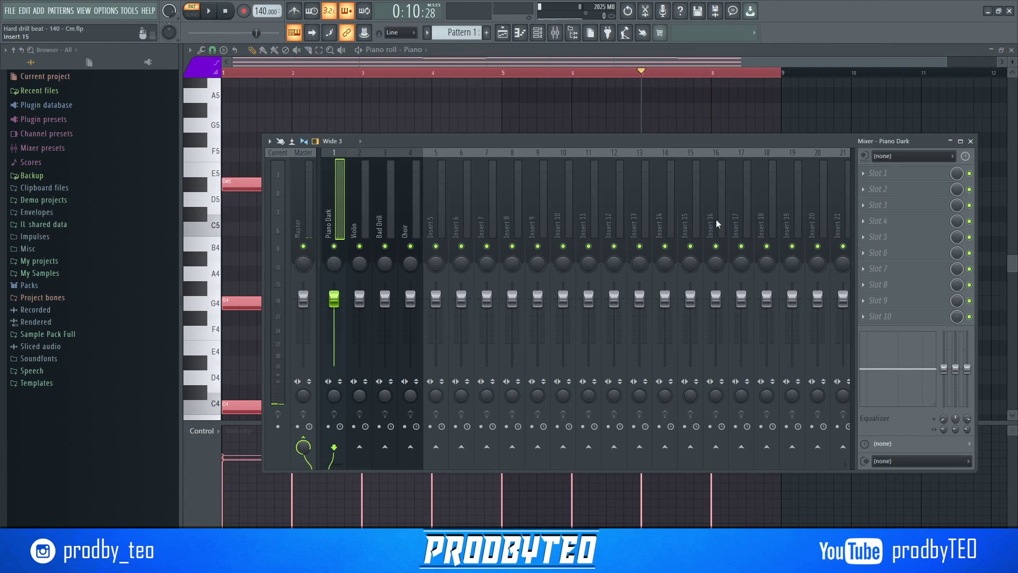
click(879, 181)
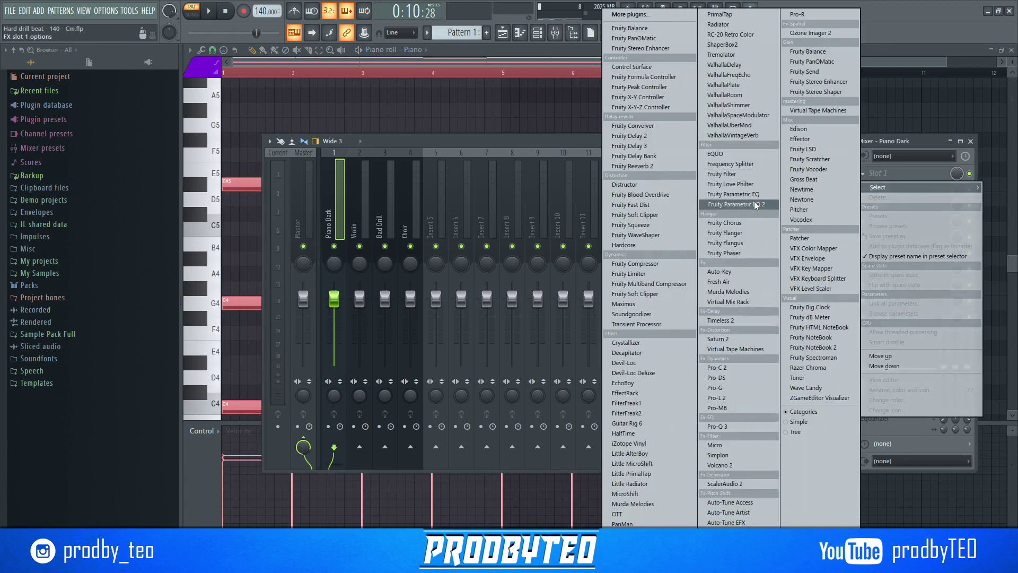
click(756, 206)
key(space)
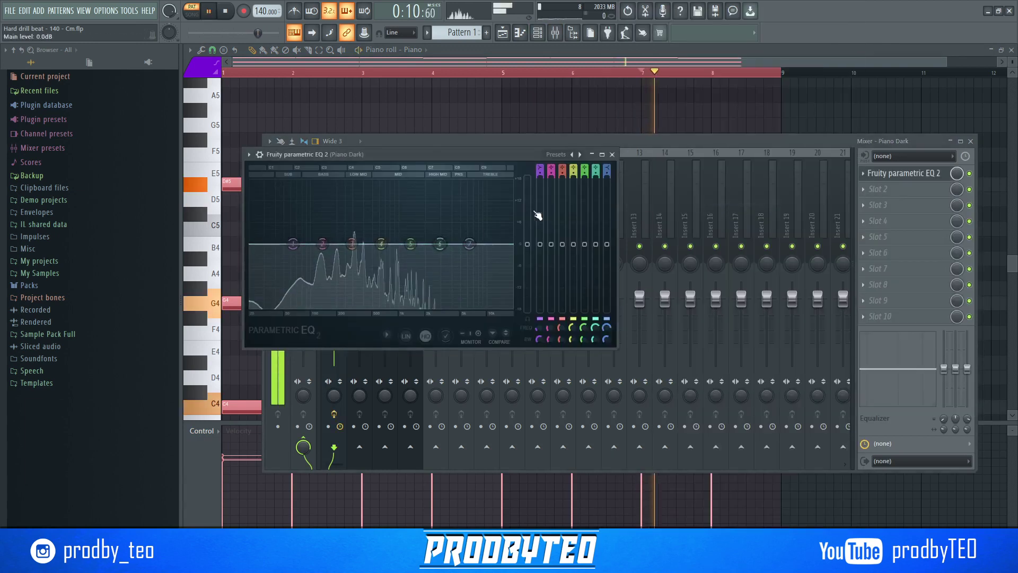
- Apply the 20Hz + 18kHz cut preset to the EQ, move the low cut to 102 Hz and lower the high cut's frequency
click(580, 157)
click(604, 181)
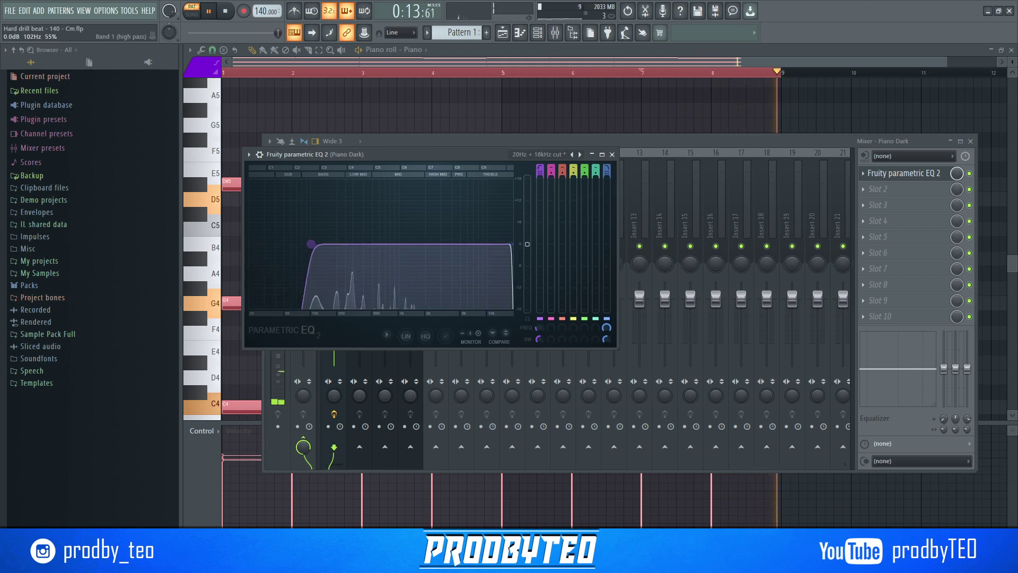
drag(512, 244, 471, 244)
click(901, 173)
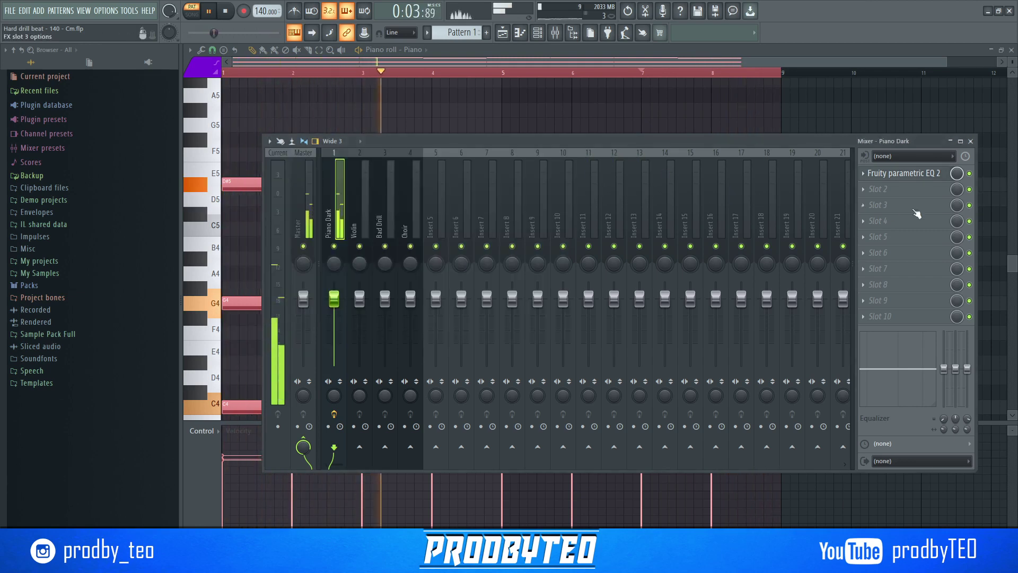
- Add ValhallaVintageVerb in slot 2 of the piano track with mix 36.8%, predelay 7.73 ms and LowCut 180 Hz
click(877, 189)
click(753, 135)
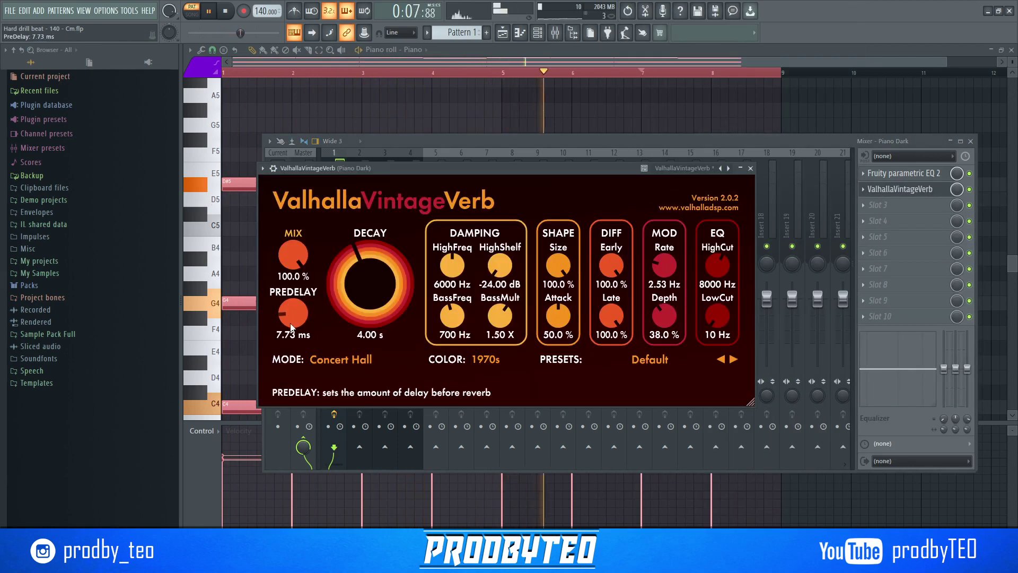
drag(293, 261, 287, 291)
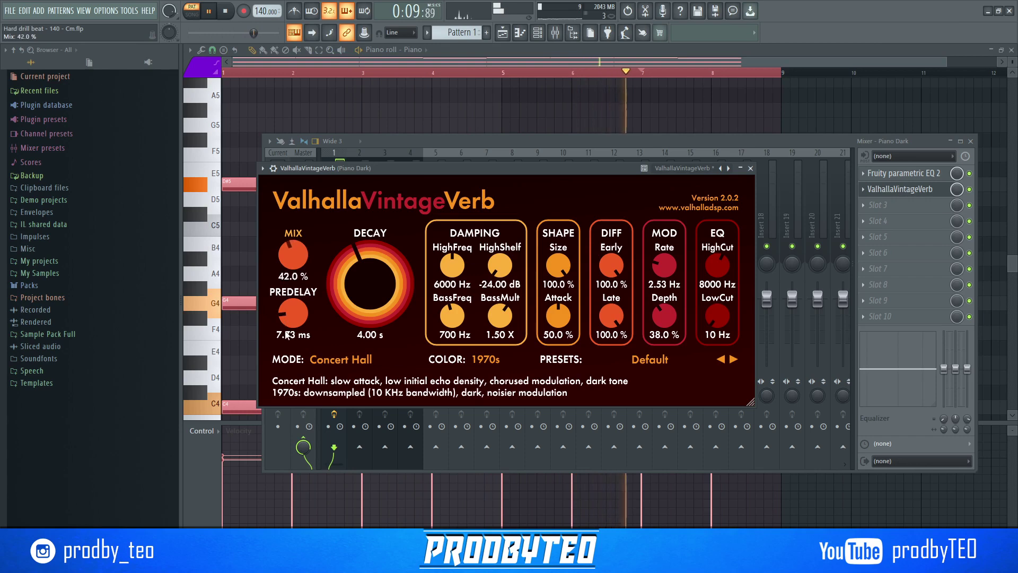
drag(288, 336, 287, 337)
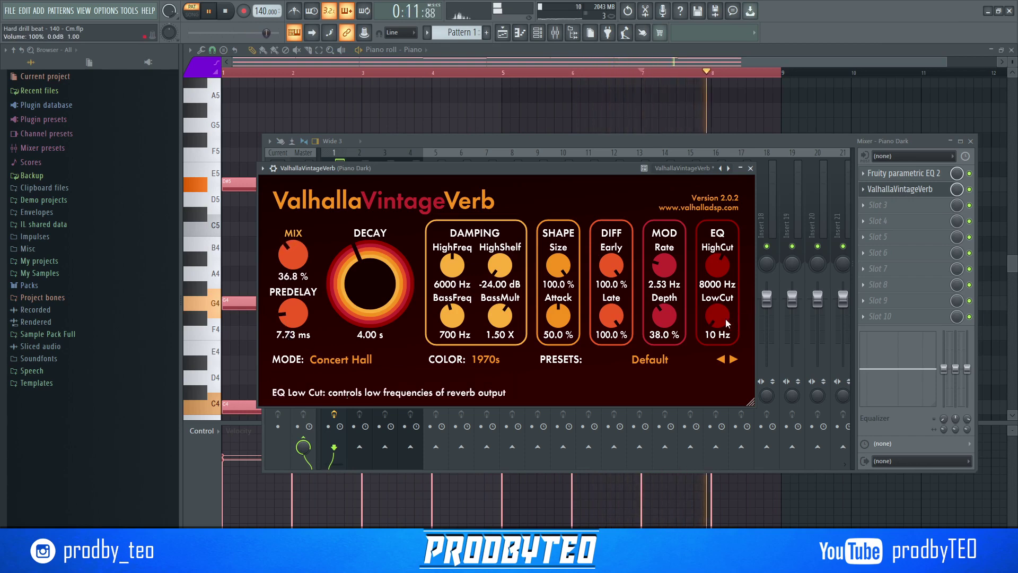
drag(726, 318, 721, 303)
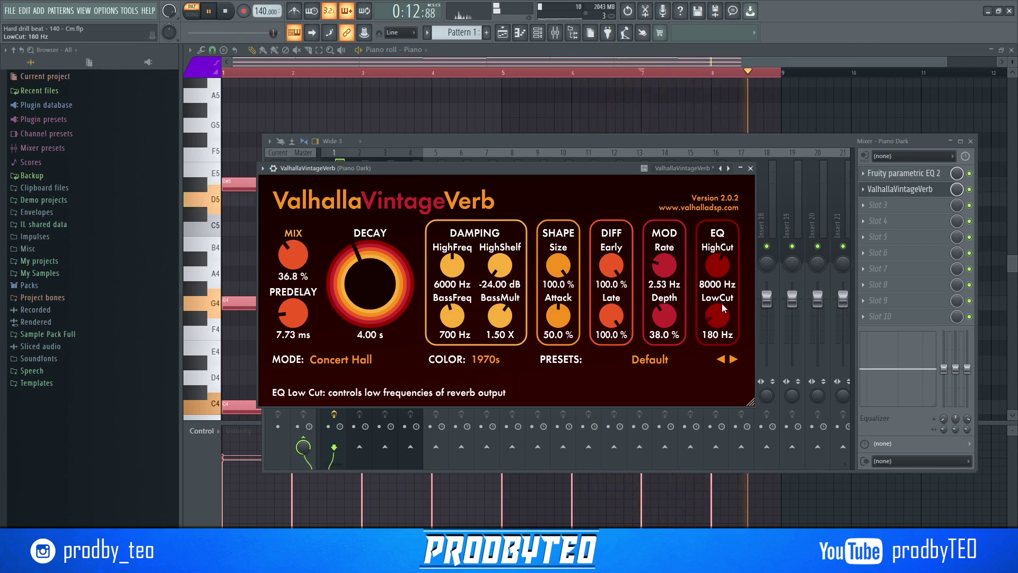
click(750, 168)
- Add Fresh Air in slot 3 of the piano track, set Mid Air to about 22% and raise High Air
click(880, 205)
mouse_move(878, 219)
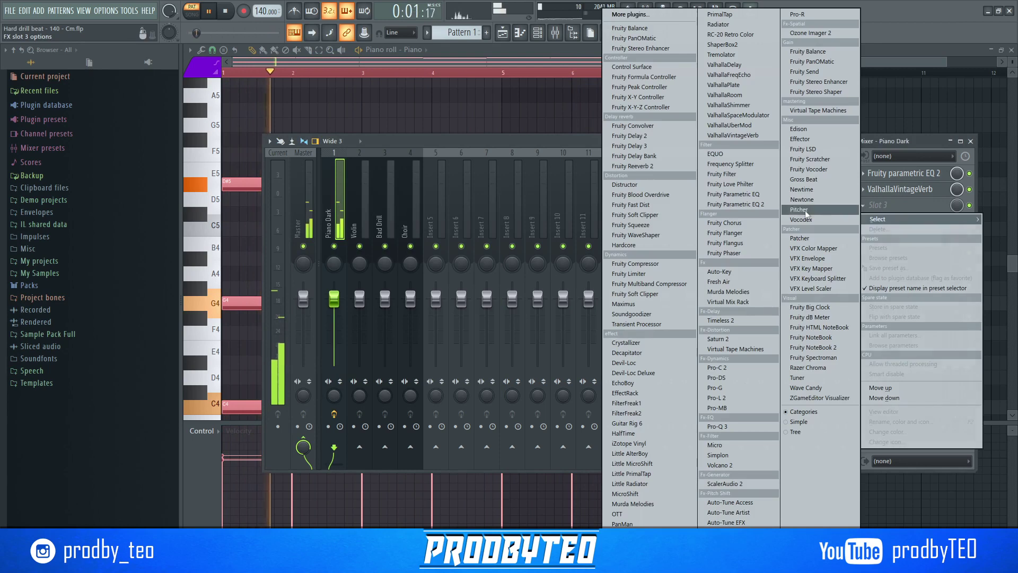
click(743, 277)
drag(371, 373, 374, 330)
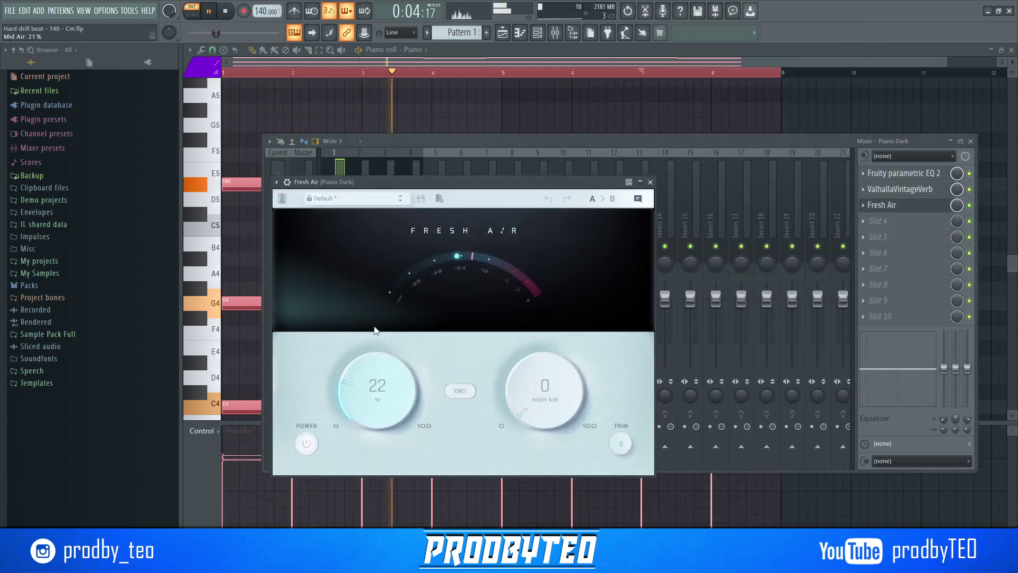
click(474, 390)
drag(541, 385, 538, 319)
click(651, 182)
- Add Fruity Delay 3 in slot 4 of the piano track, reduce its feedback level and wet output, and close the mixer
click(882, 221)
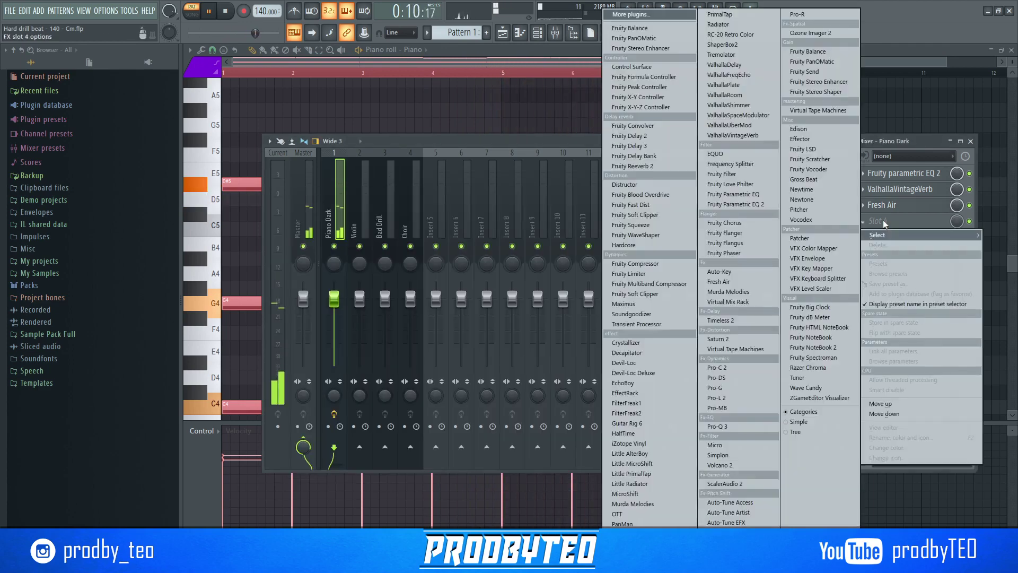
click(670, 149)
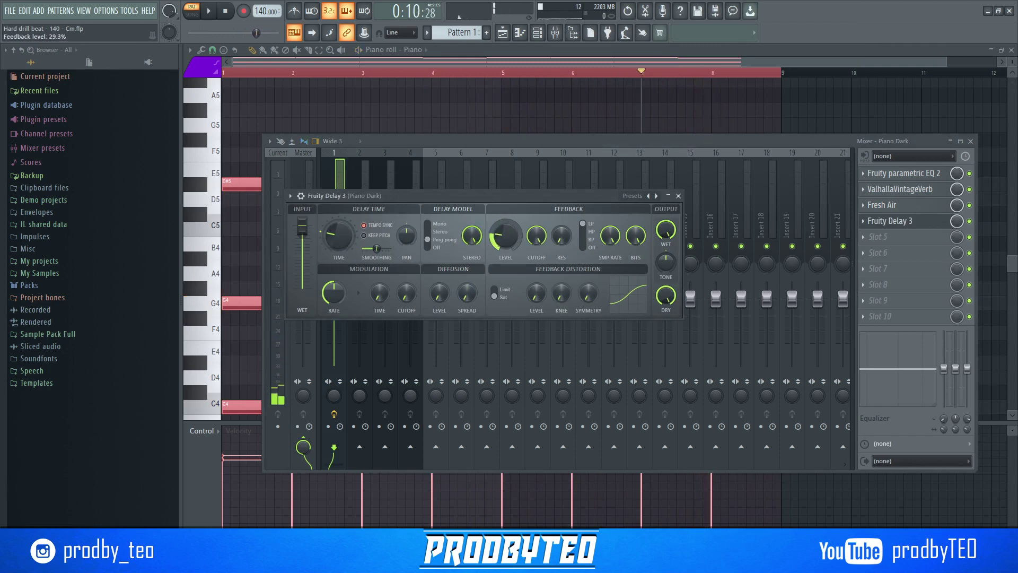
key(space)
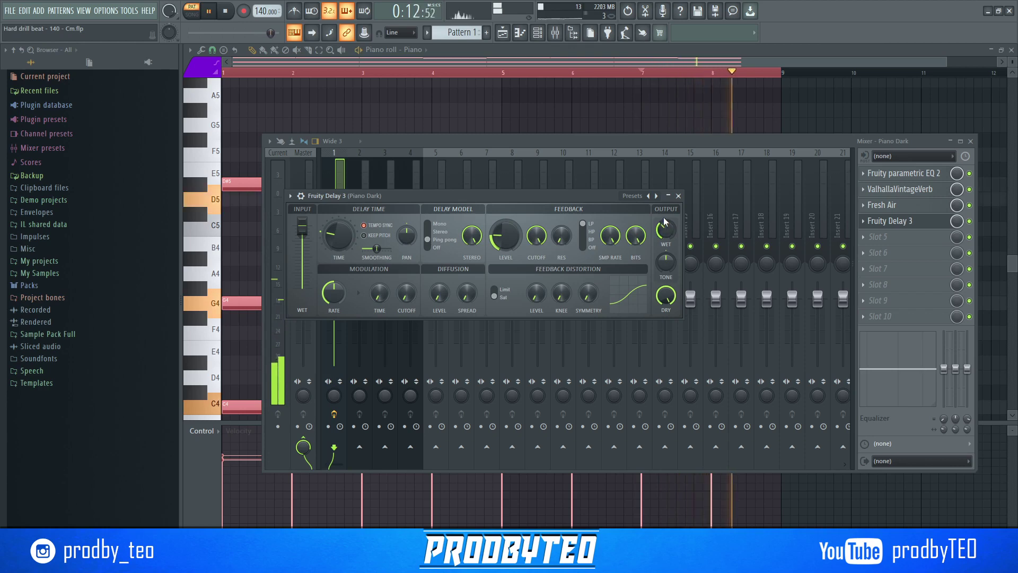
click(678, 195)
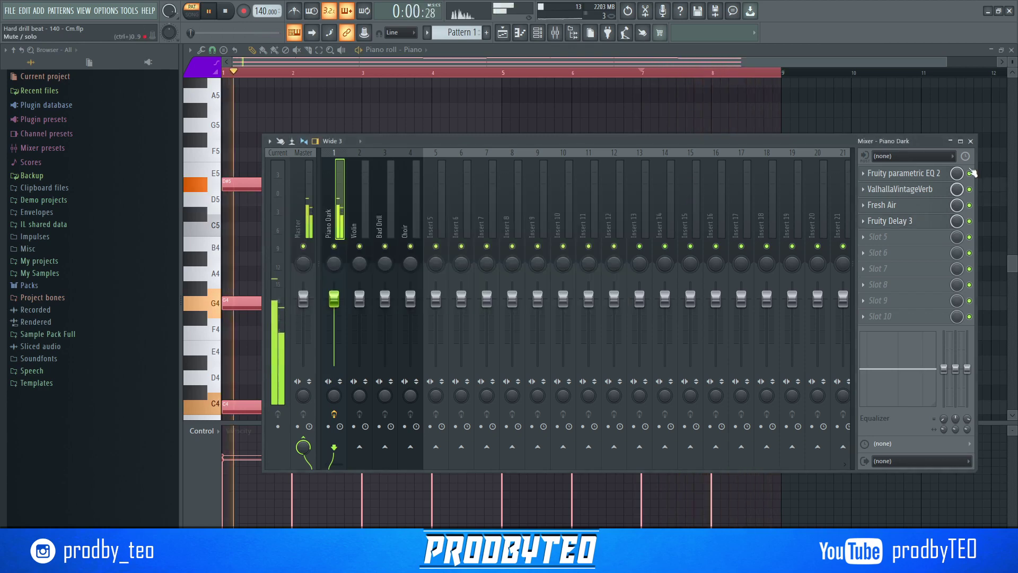
click(970, 141)
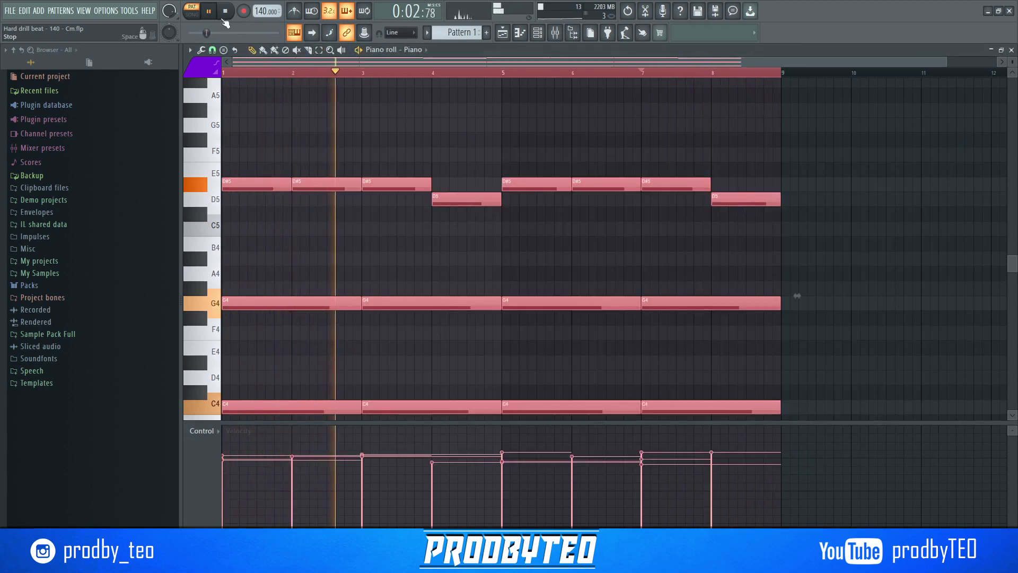
- Play the piano pattern from the start and clear the note selection
key(space)
key(space)
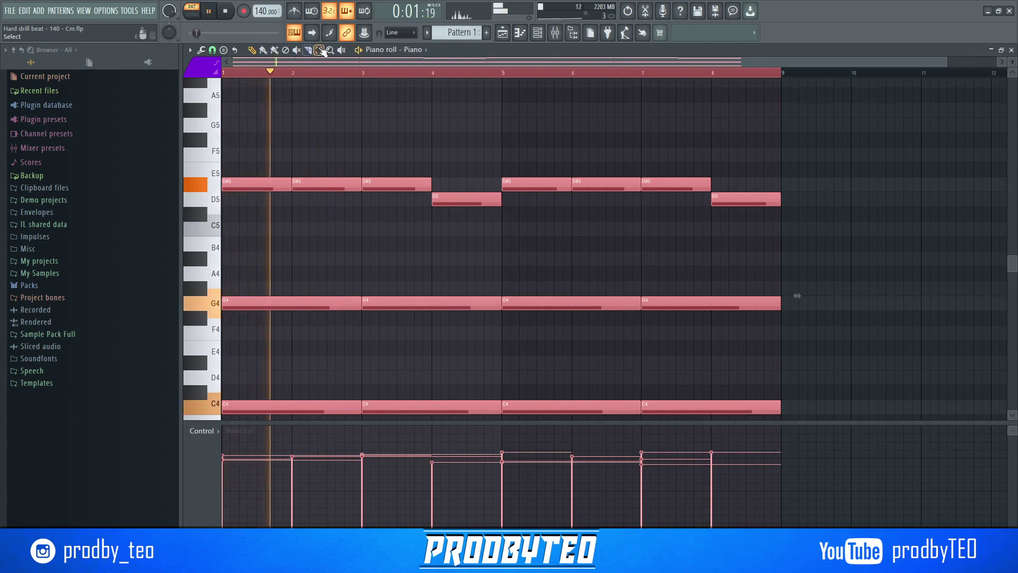
key(ctrl+a)
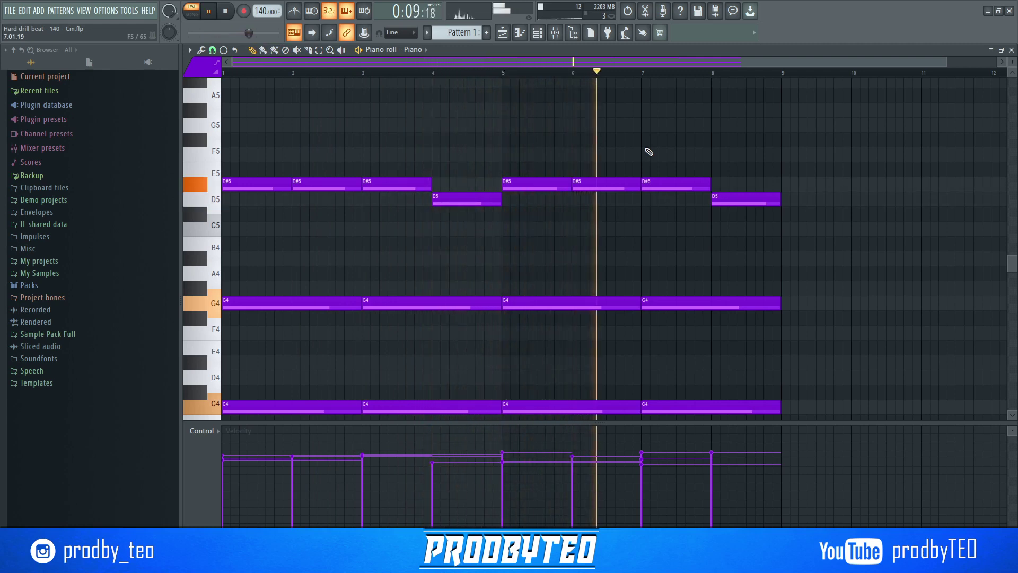
- Place one-bar C4 notes at bars 1, 3, 5 and 7 in the Bad Drill channel's piano roll
click(1011, 50)
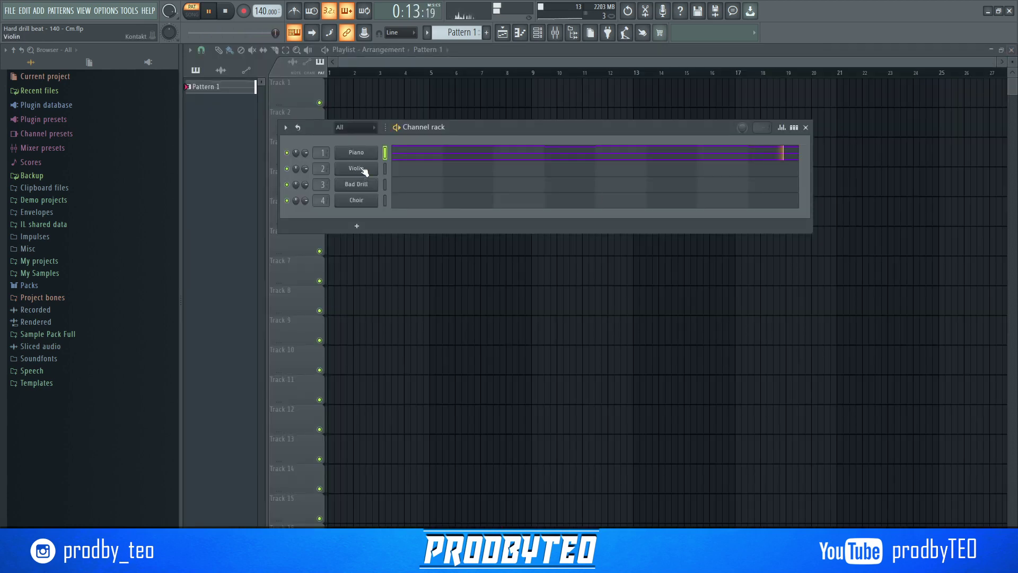
click(384, 185)
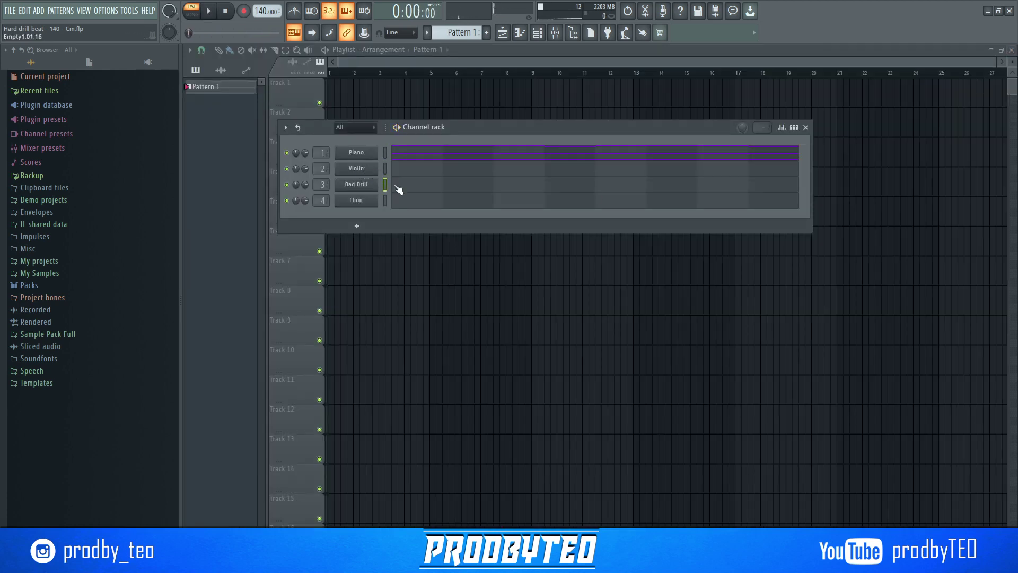
click(397, 189)
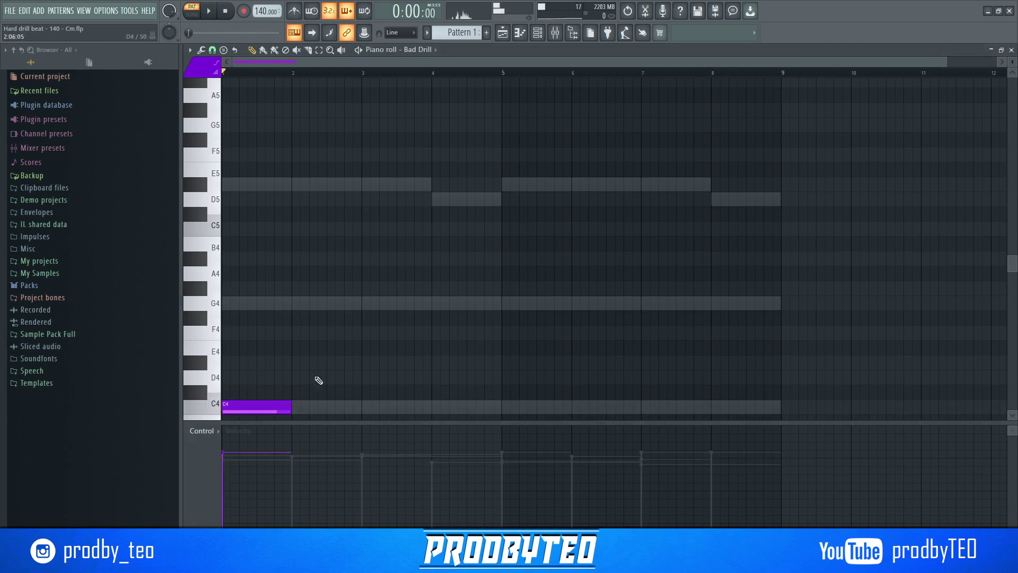
key(space)
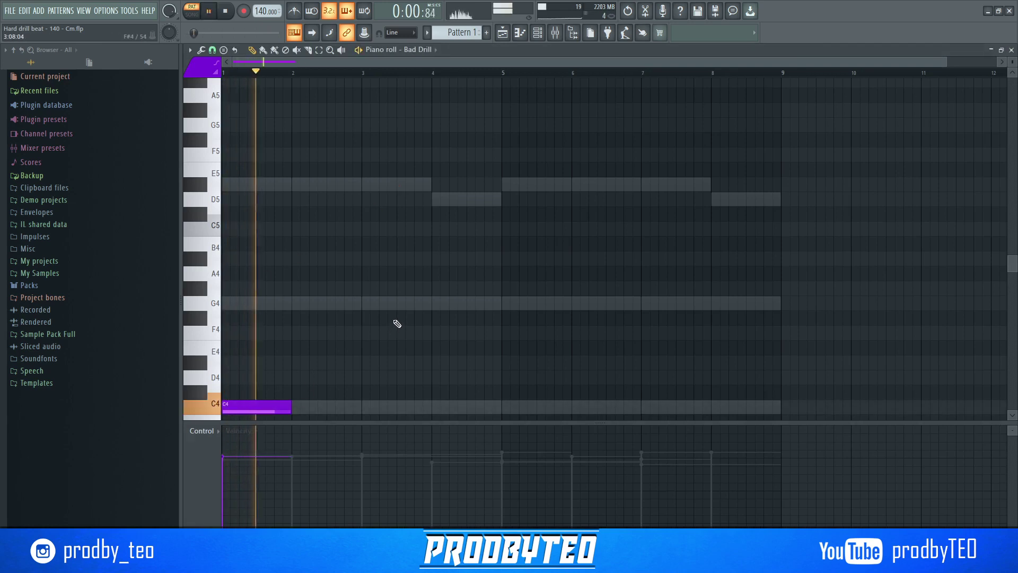
click(364, 407)
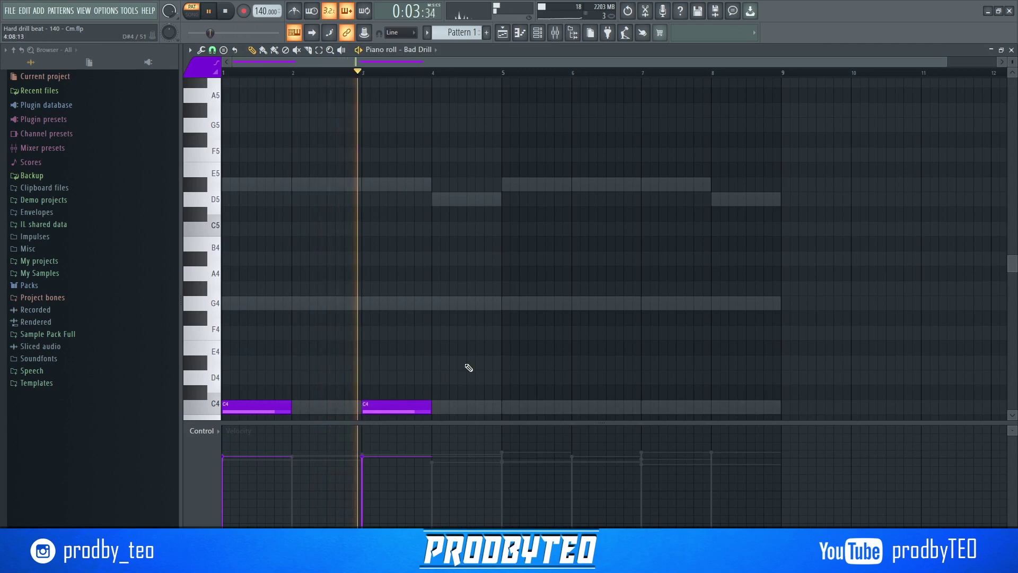
click(507, 407)
click(643, 408)
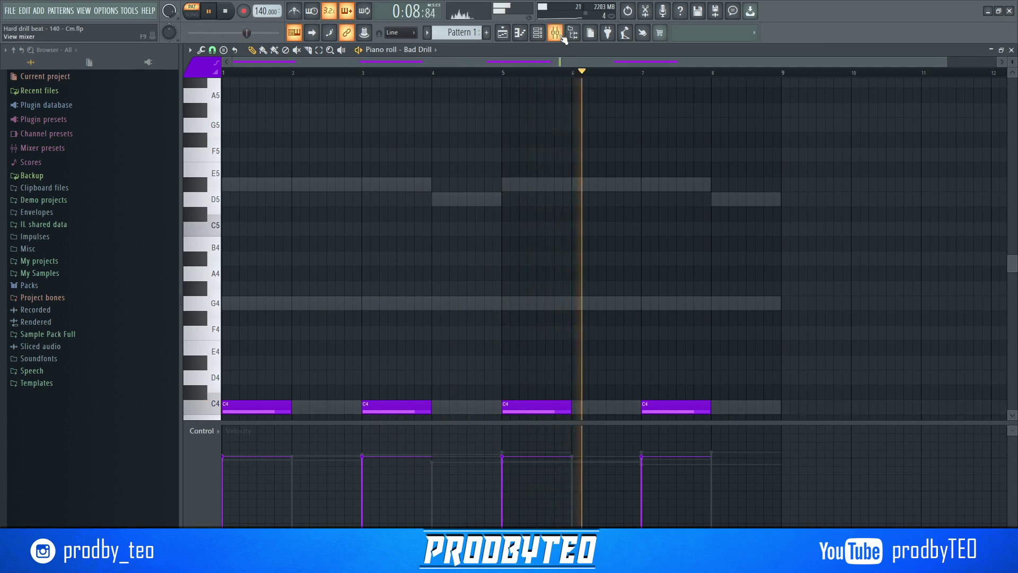
- Solo the Bad Drill mixer track and add Fruity Parametric EQ 2 in slot 1, with band 4 as a band pass at about 654 Hz
key(F9)
click(384, 222)
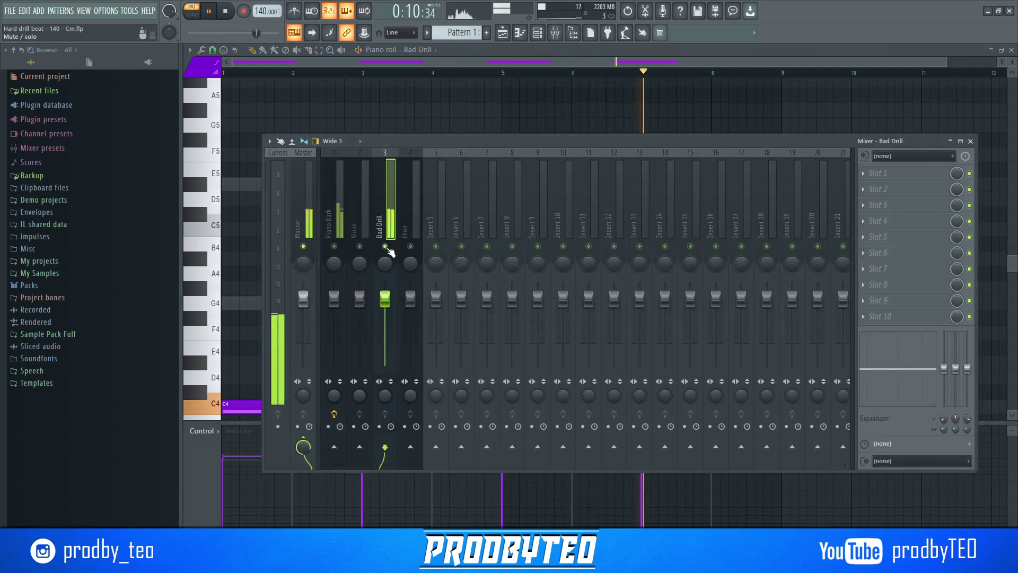
click(882, 179)
click(752, 193)
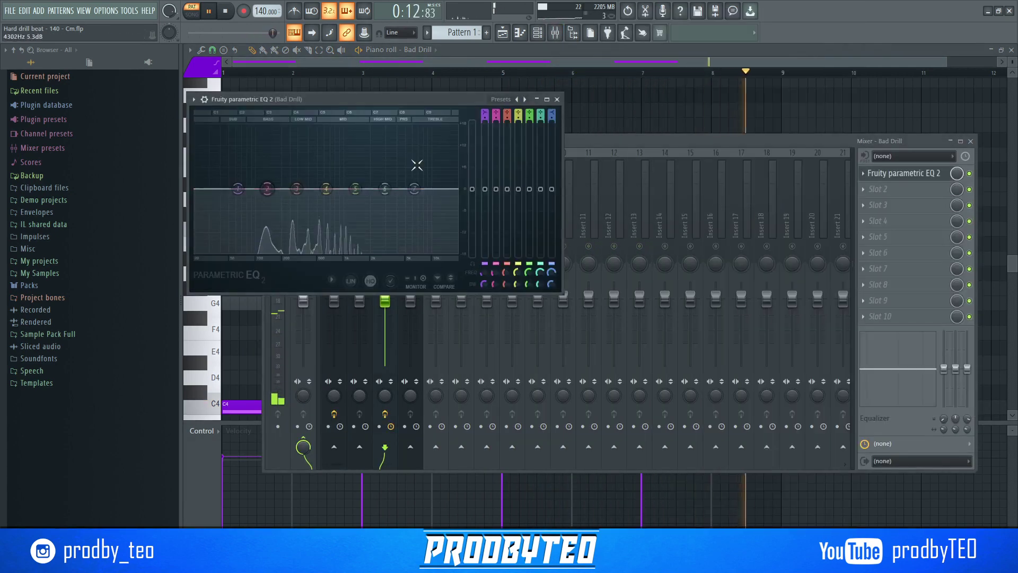
scroll(325, 189, down, 2)
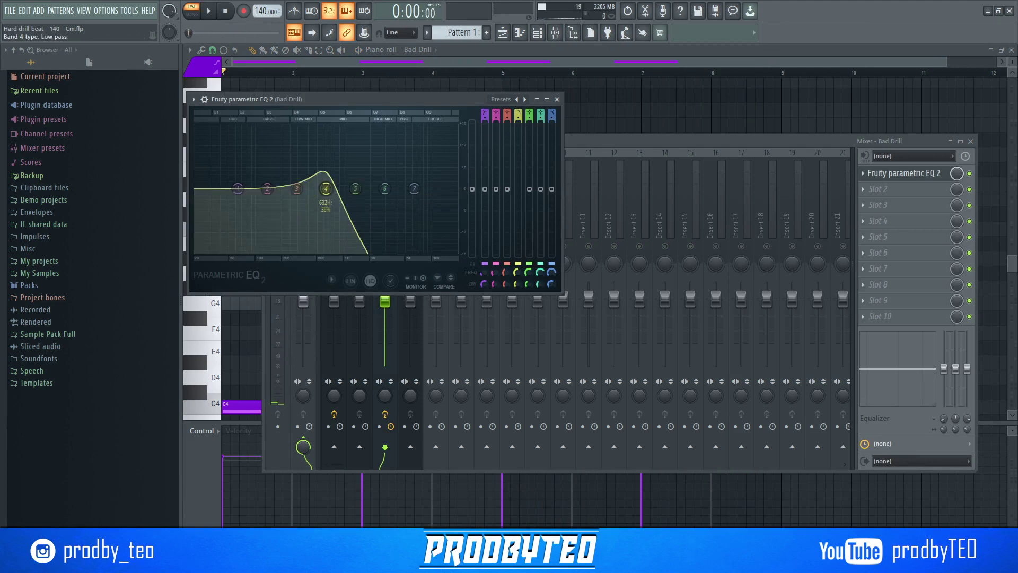
key(space)
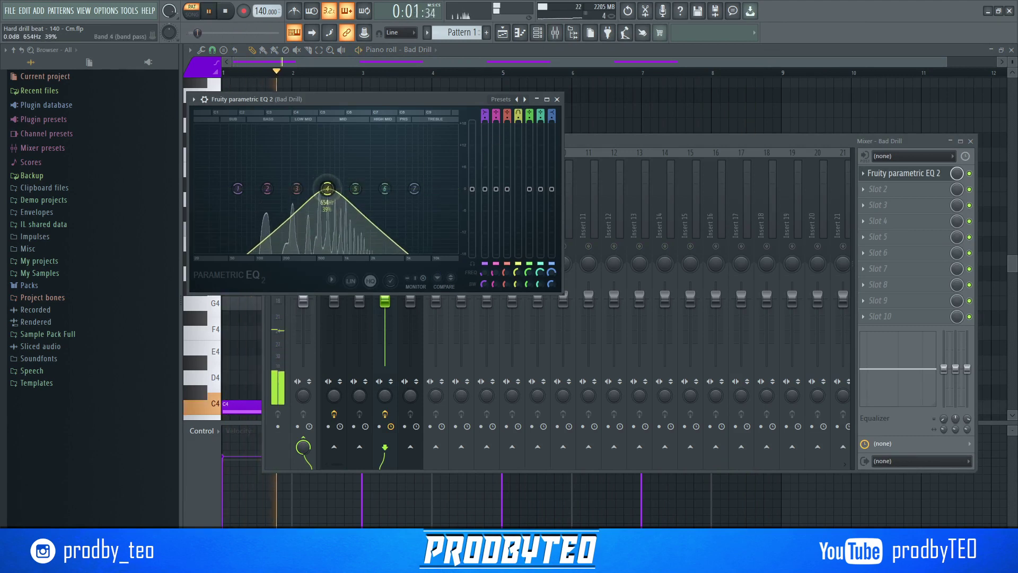
key(space)
key(Escape)
- Pan the Violin track 19% left and the Bad Drill track right, adjust Bad Drill's stereo separation and lower its volume to about -4.5 dB
drag(360, 263, 359, 265)
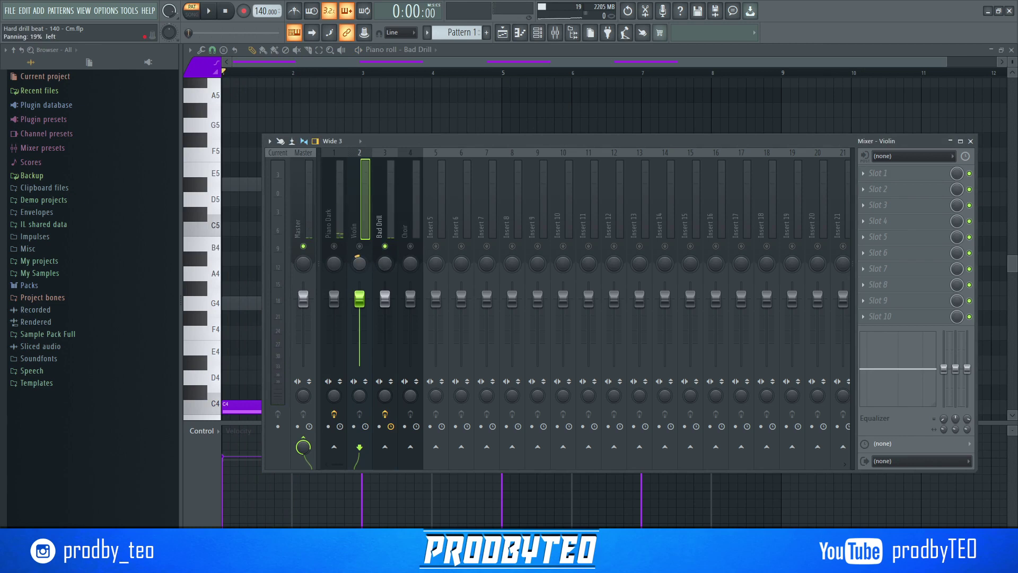
click(384, 263)
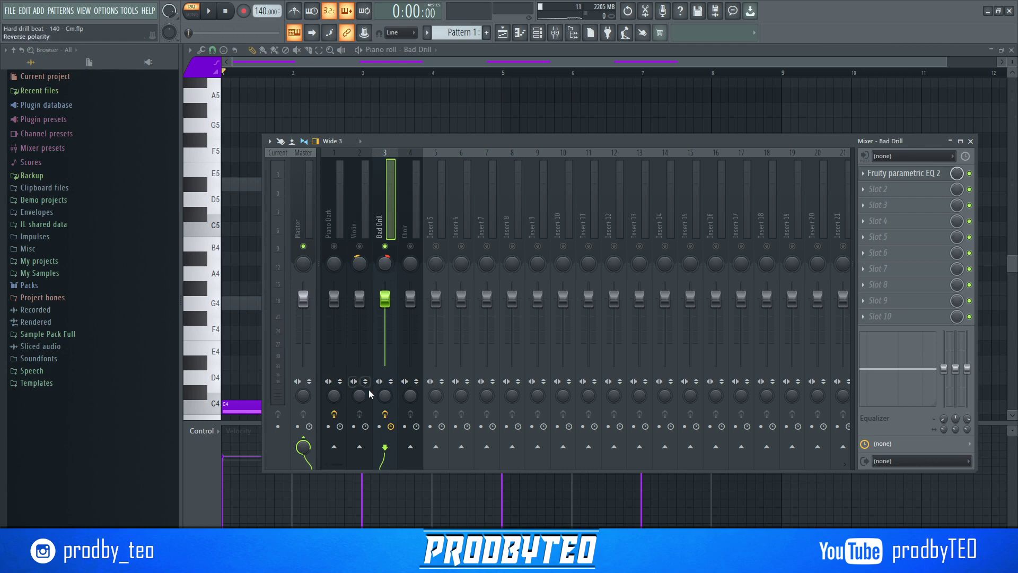
key(space)
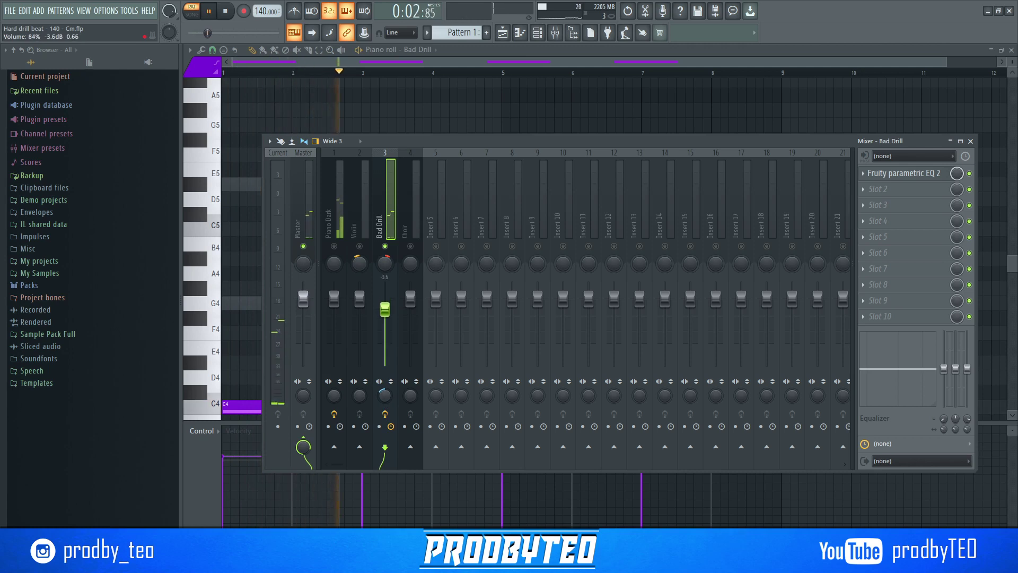
key(space)
- Add Fruity Reeverb 2 in slot 2 of the Bad Drill track with wet level 59%, unsolo the track and return to the channel rack
click(884, 187)
click(657, 166)
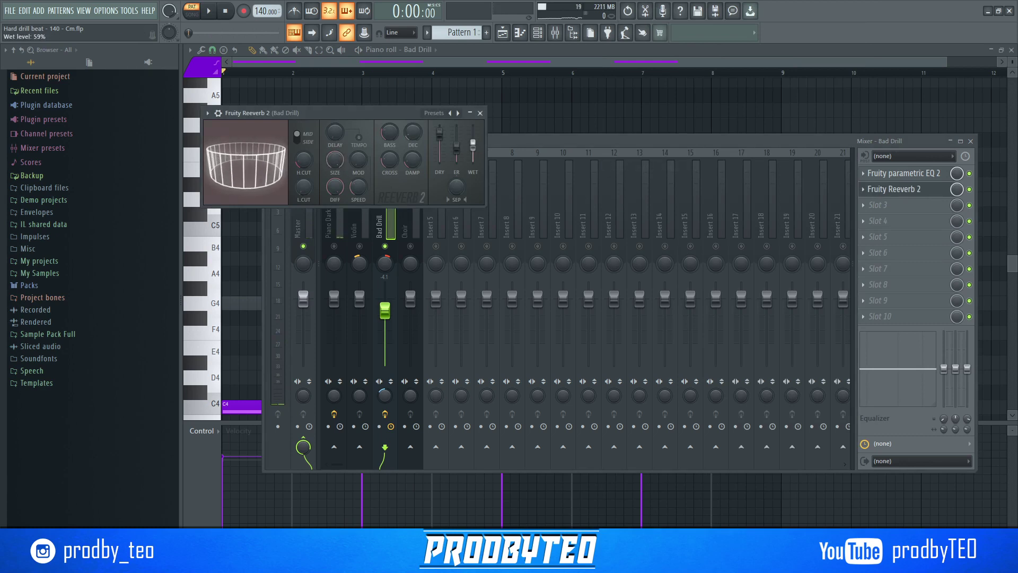
key(space)
click(480, 113)
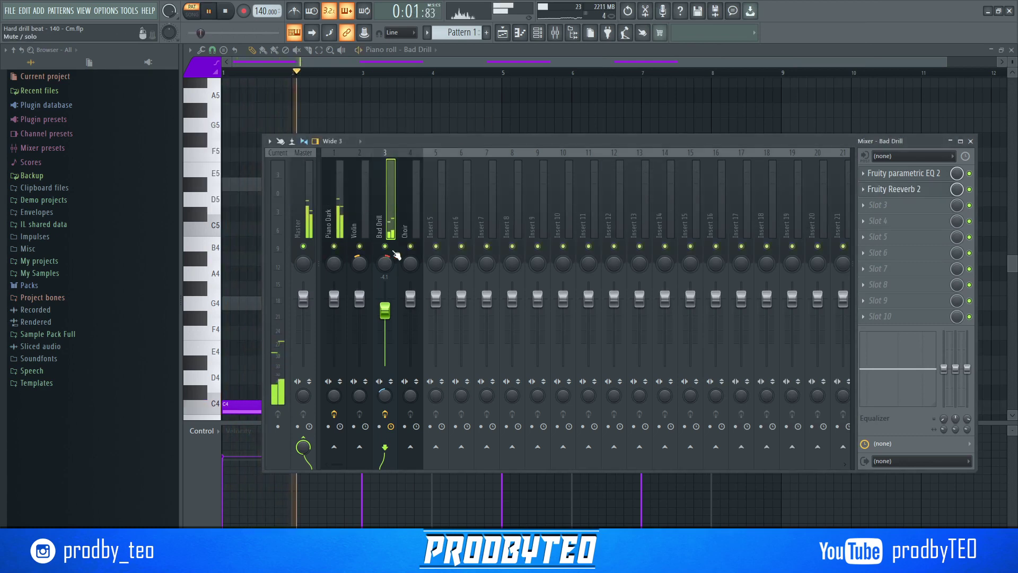
click(971, 141)
click(1011, 50)
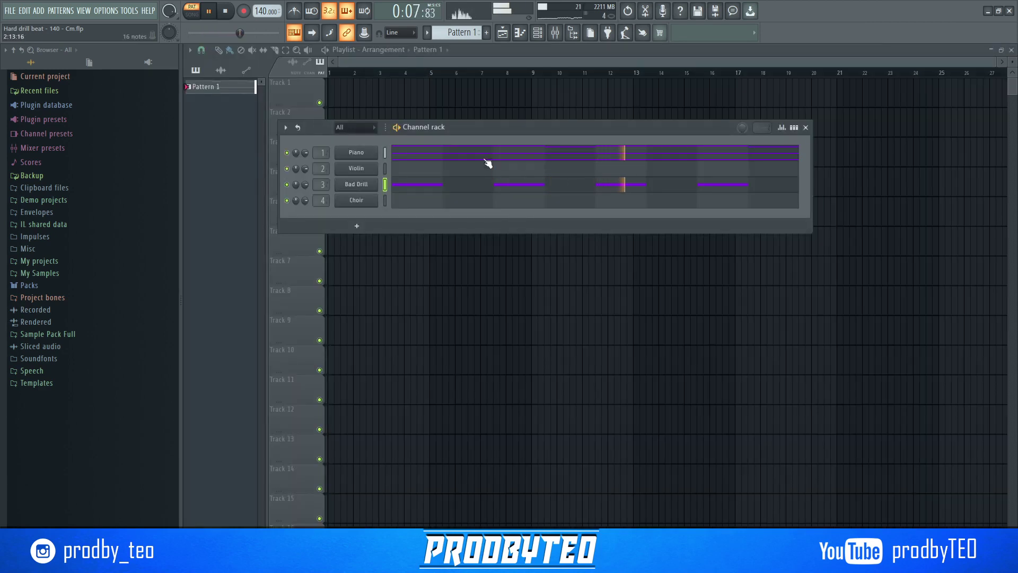
key(alt+Tab)
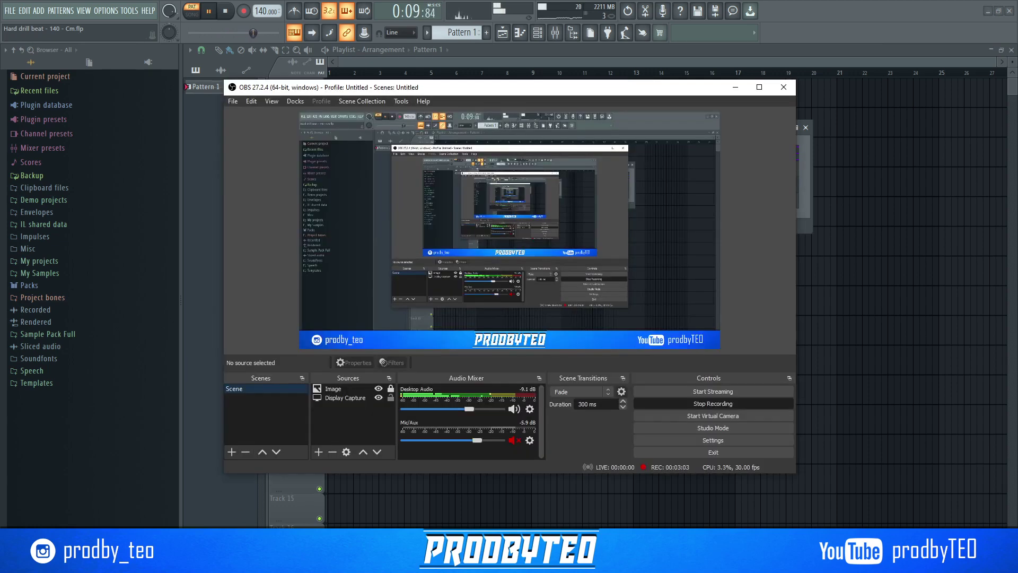
key(alt+Tab)
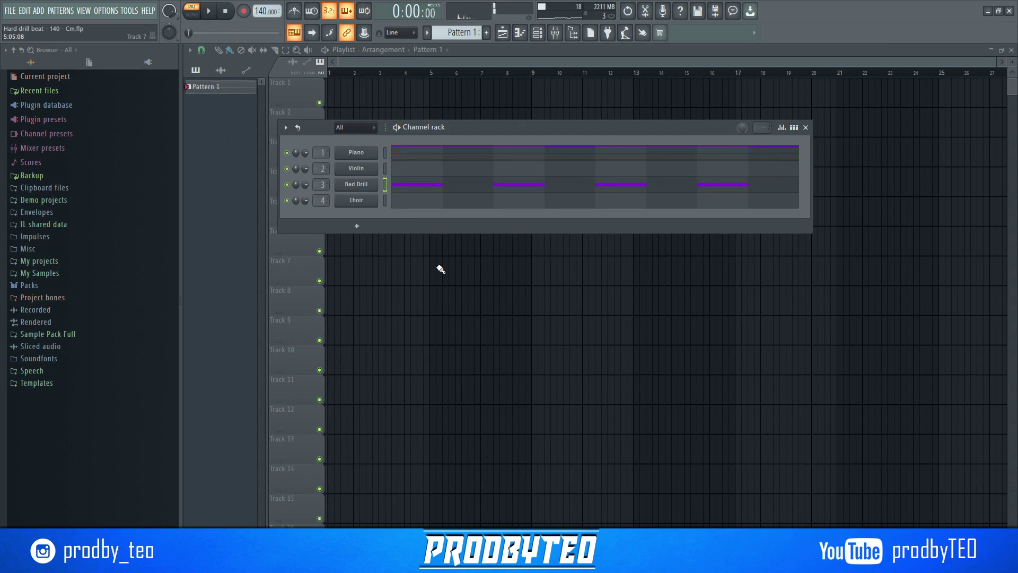
- Try a choir melody of one-bar notes C5, D#5 and D5 in bars 1 to 3, plus a note in bar 4
click(386, 200)
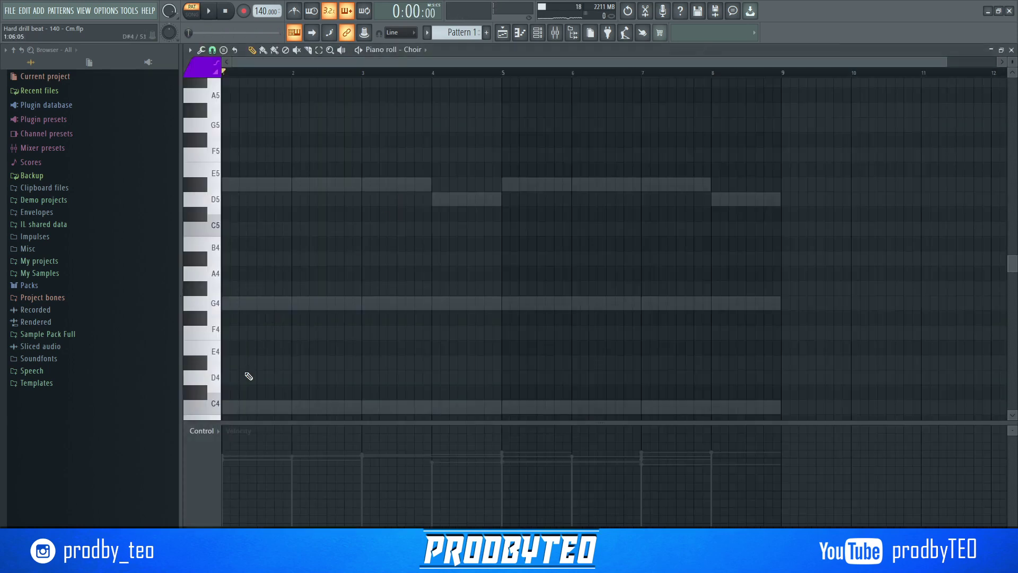
key(space)
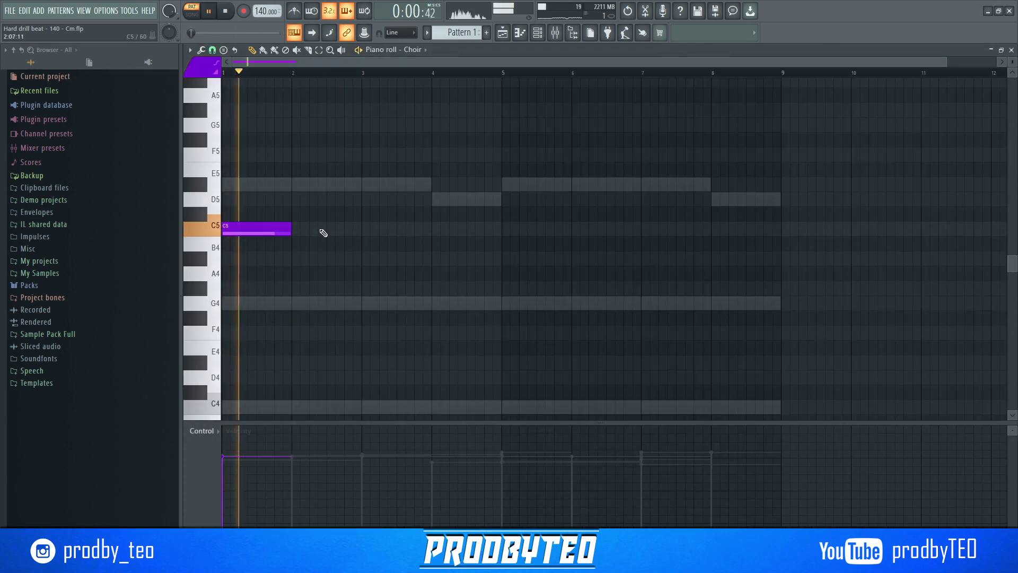
click(296, 184)
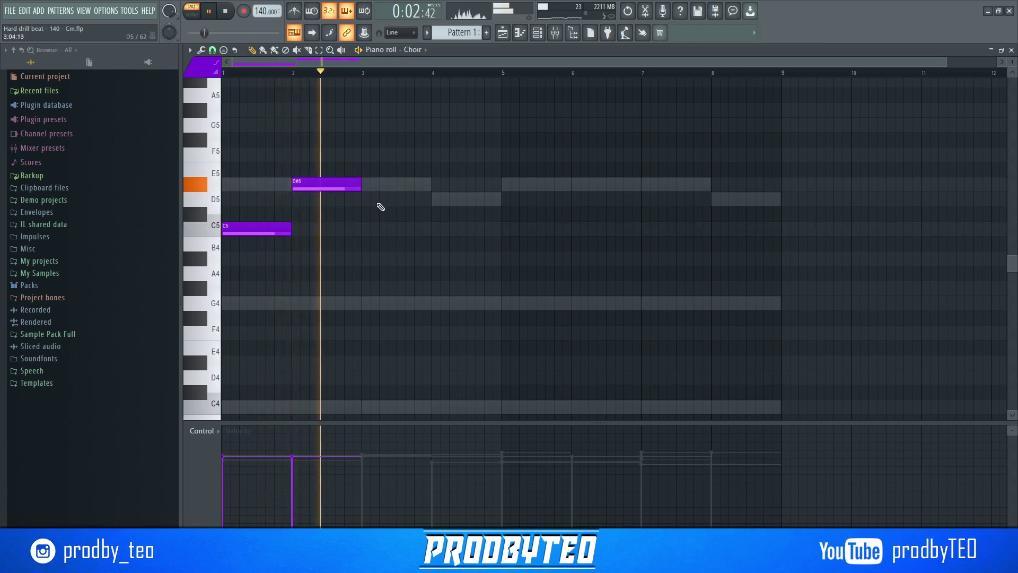
click(365, 200)
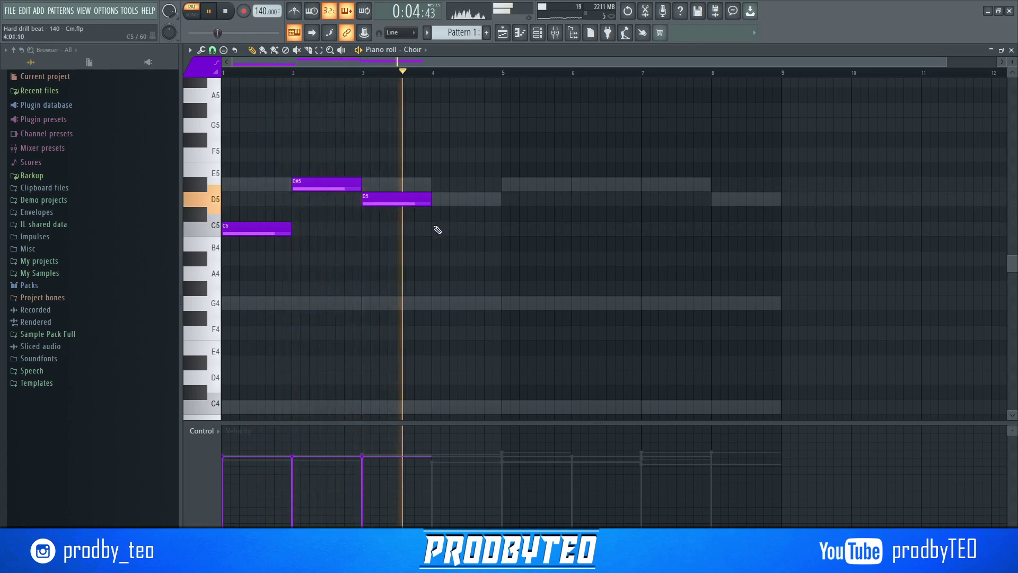
click(435, 259)
- Replace the trial choir melody with one-bar G4 notes in bars 1 and 3
key(space)
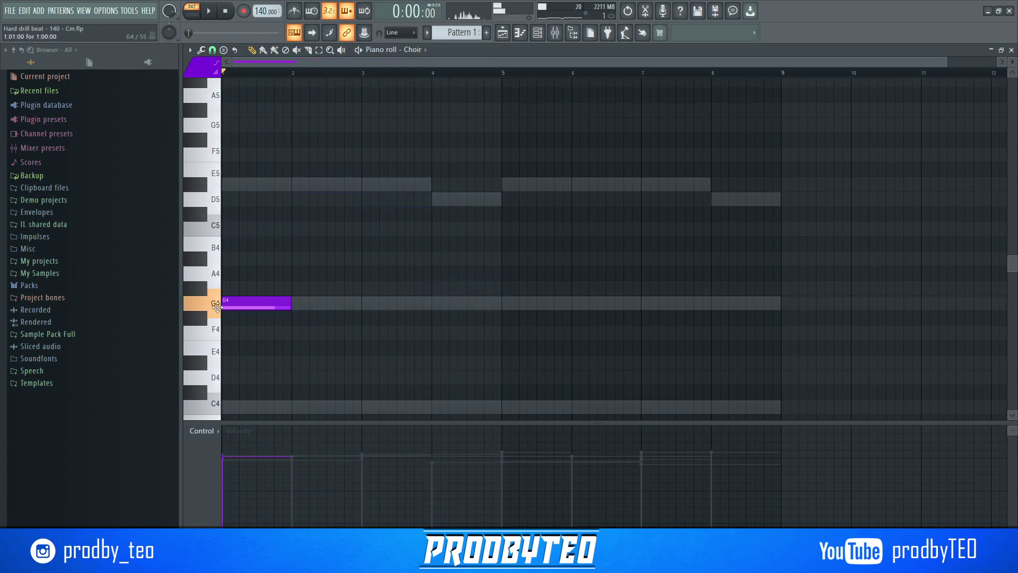
key(space)
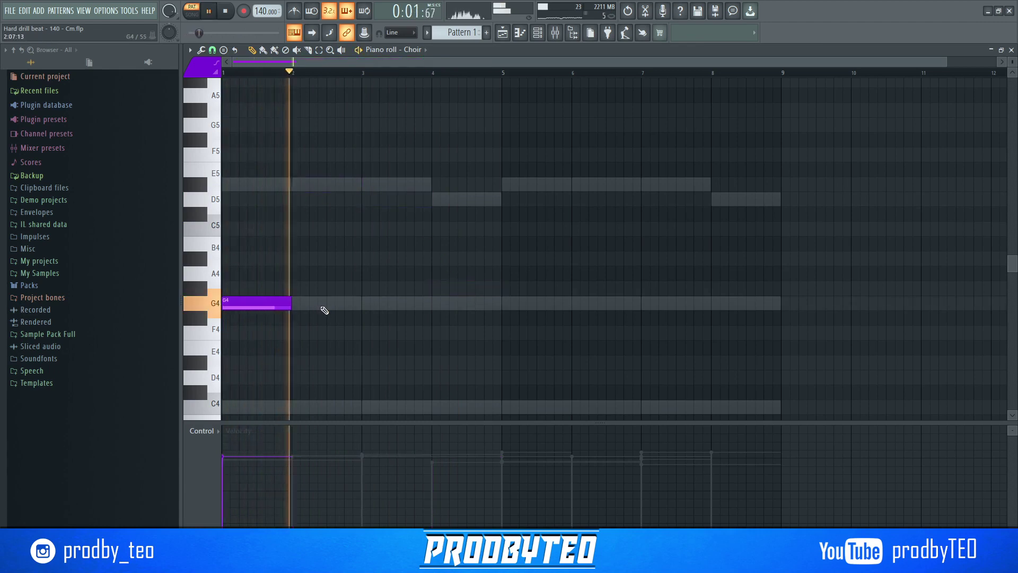
click(366, 304)
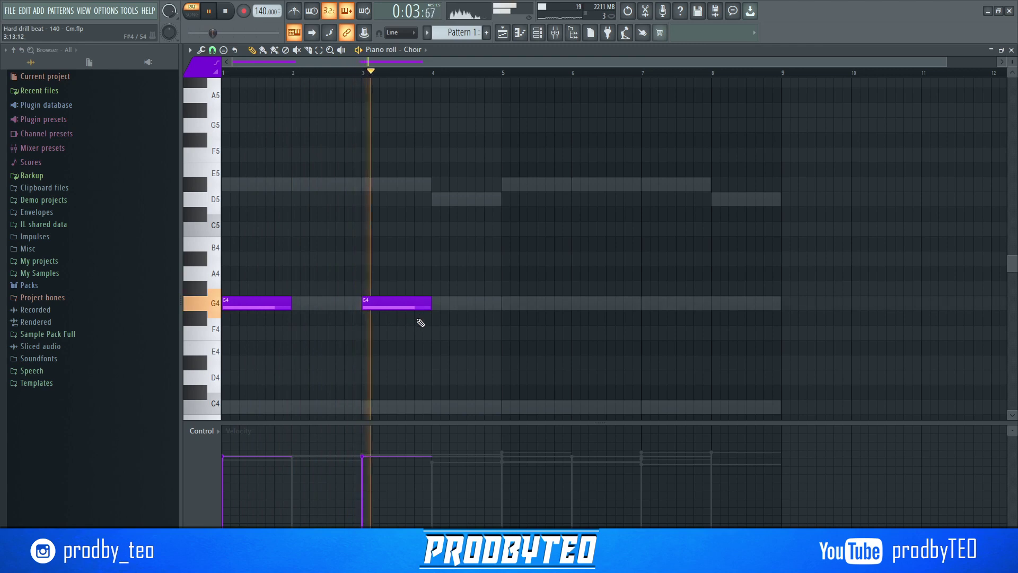
- Try a C4 and a C5 choir note in bar 4 during playback, deleting each one again
click(434, 405)
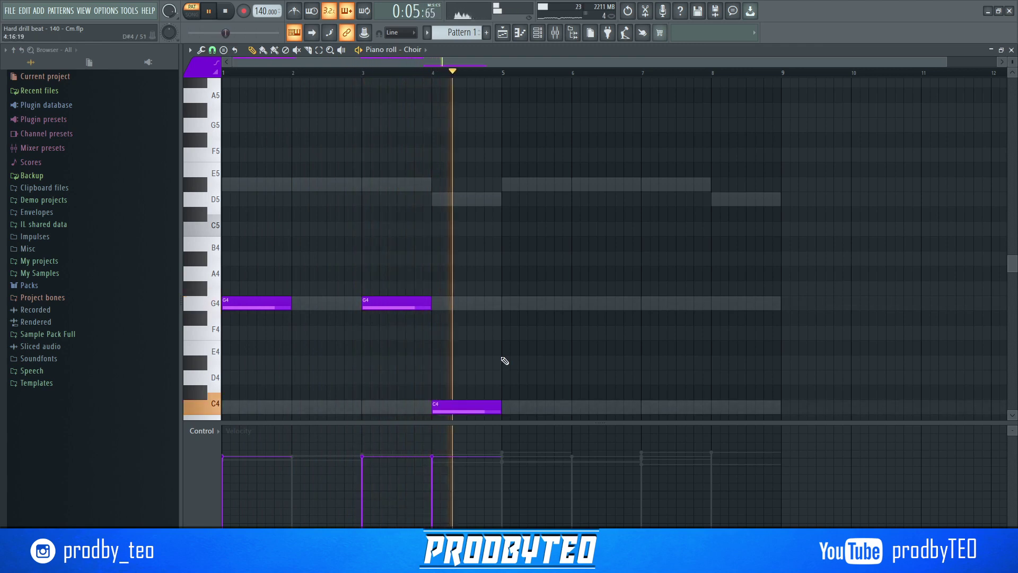
right_click(464, 404)
key(space)
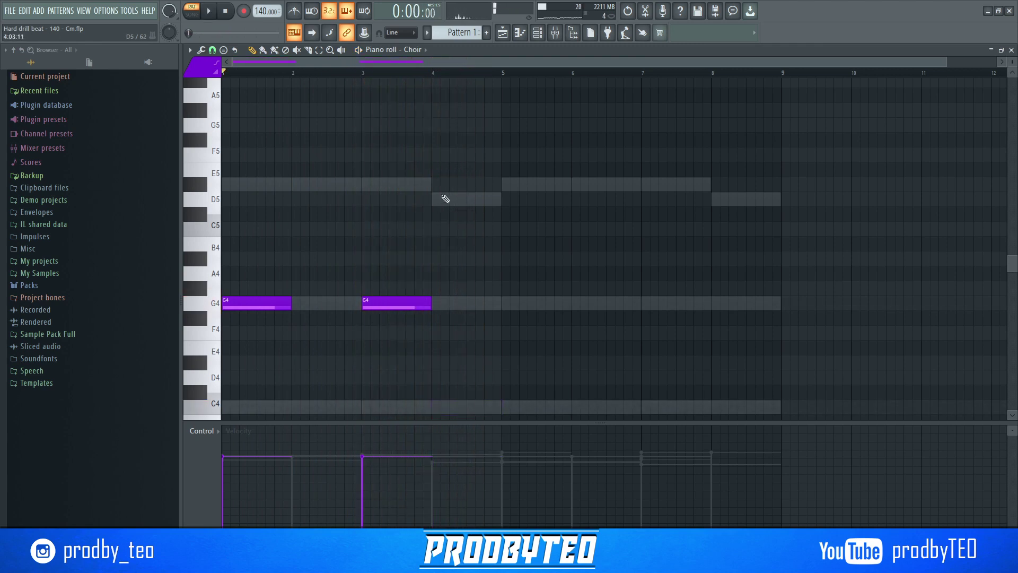
click(429, 230)
key(space)
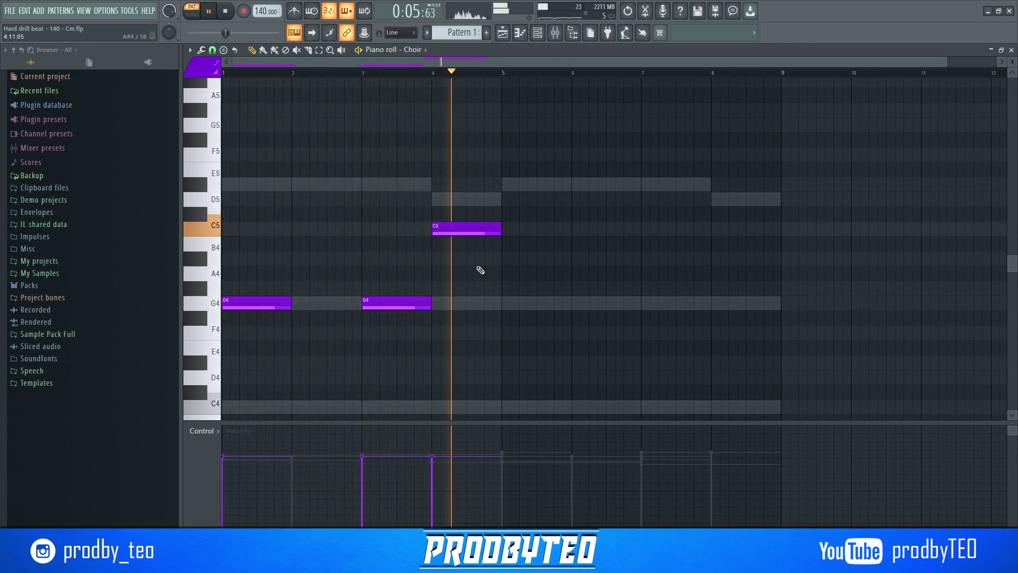
right_click(482, 229)
key(space)
- Copy the two G4 choir notes to bars 5 and 7 and play the pattern
key(ctrl+v)
drag(479, 299, 549, 300)
click(557, 272)
key(space)
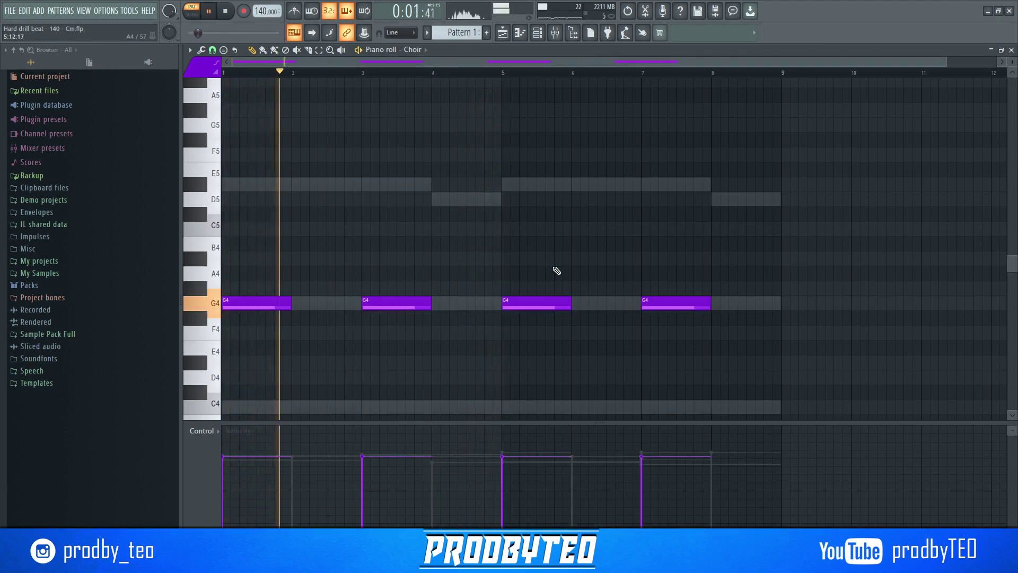
- Try the four choir notes one octave higher at G5, and return them to G4
key(ctrl+Up)
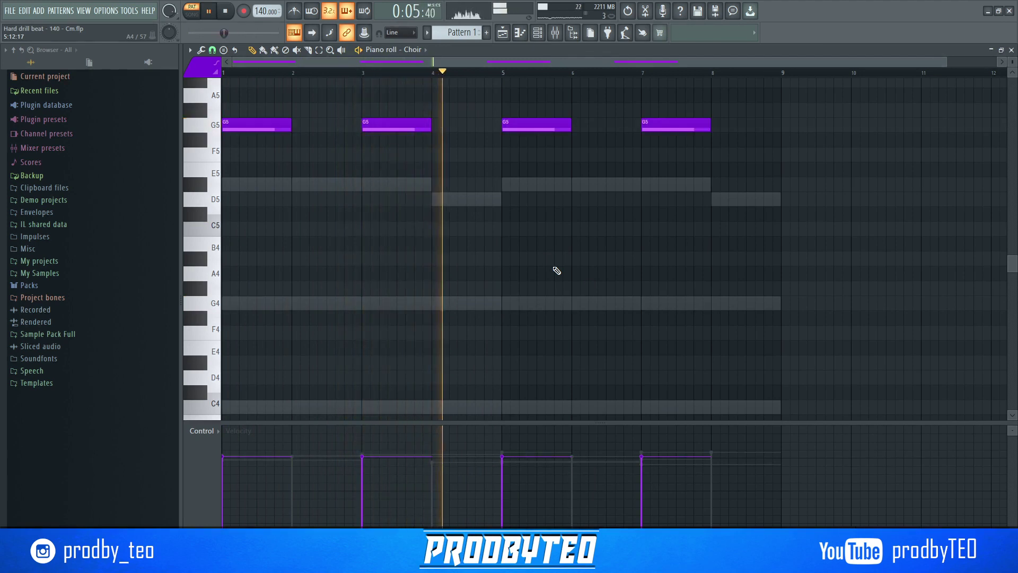
key(ctrl+Down)
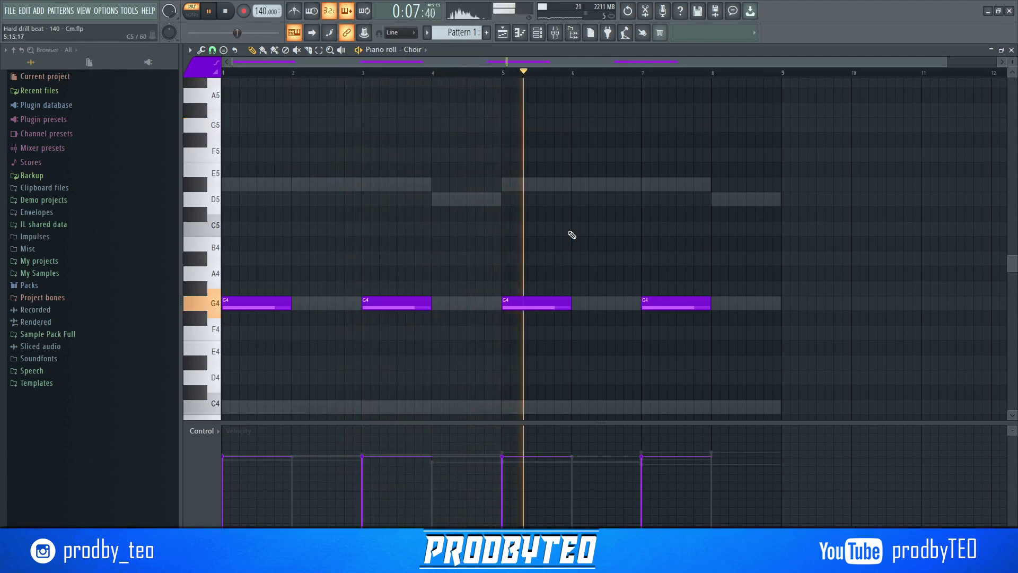
- Add Fruity Parametric EQ 2 in slot 1 of the Choir mixer track and load its Radio preset
click(1011, 50)
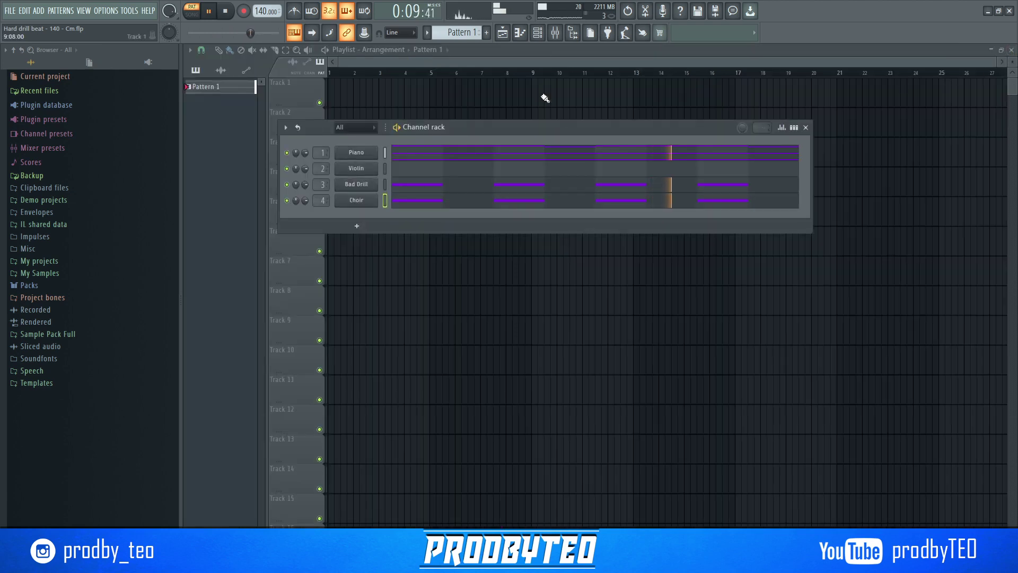
click(563, 36)
click(419, 245)
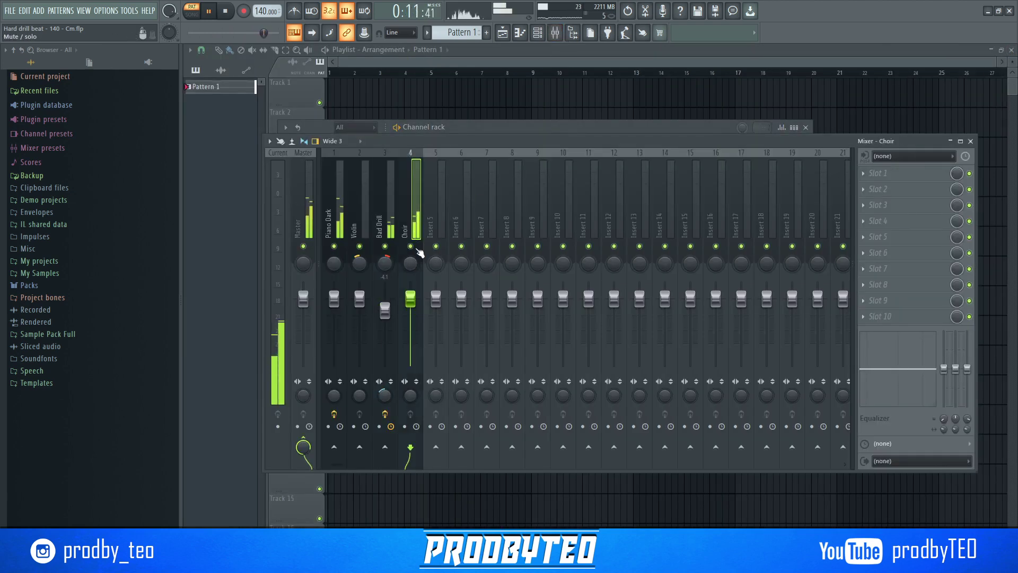
click(901, 172)
click(767, 205)
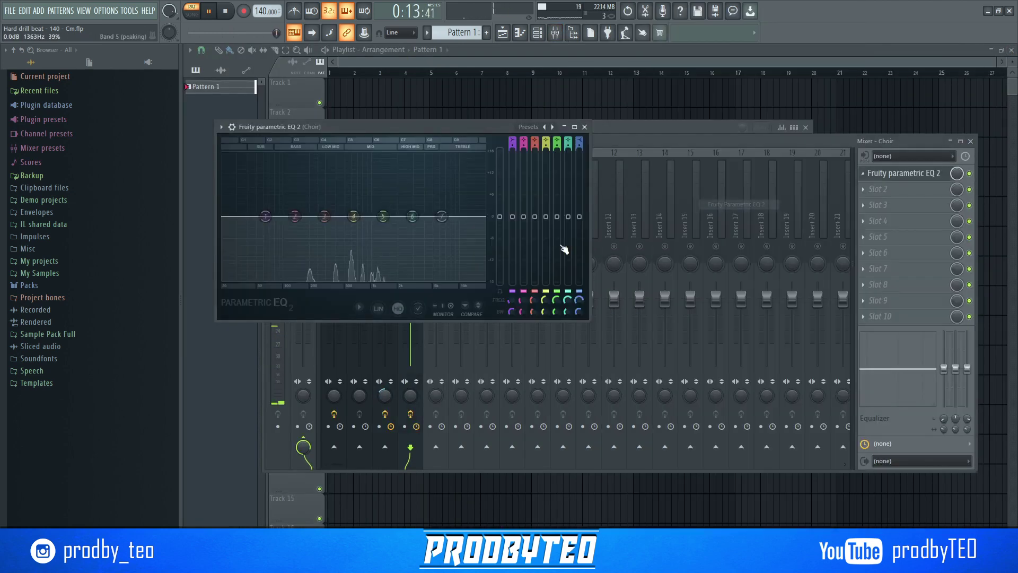
right_click(551, 126)
click(568, 241)
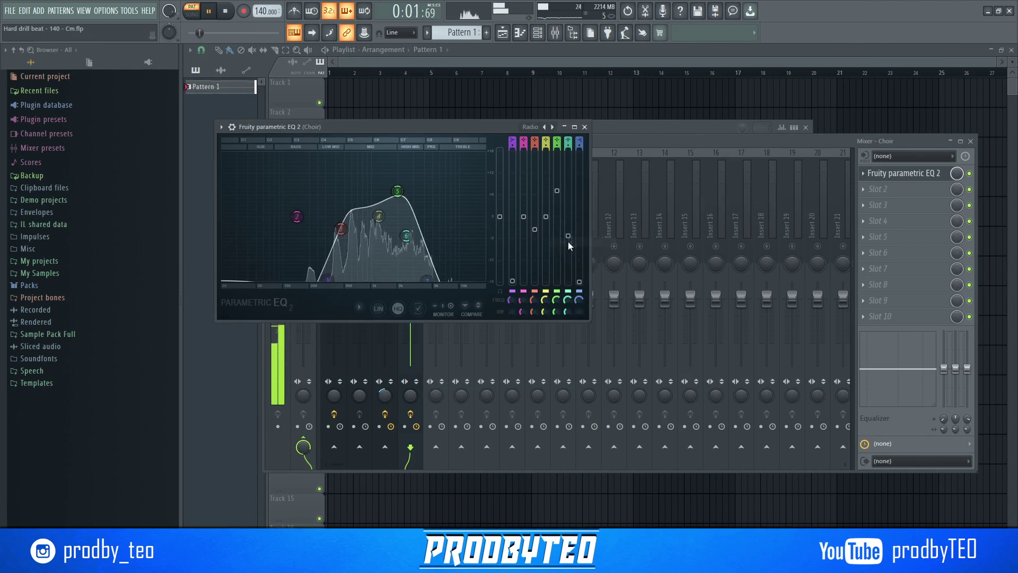
- Lower the Choir track's volume to about -6 dB and add Fruity Stereo Enhancer in effect slot 2
click(584, 127)
drag(426, 284, 427, 293)
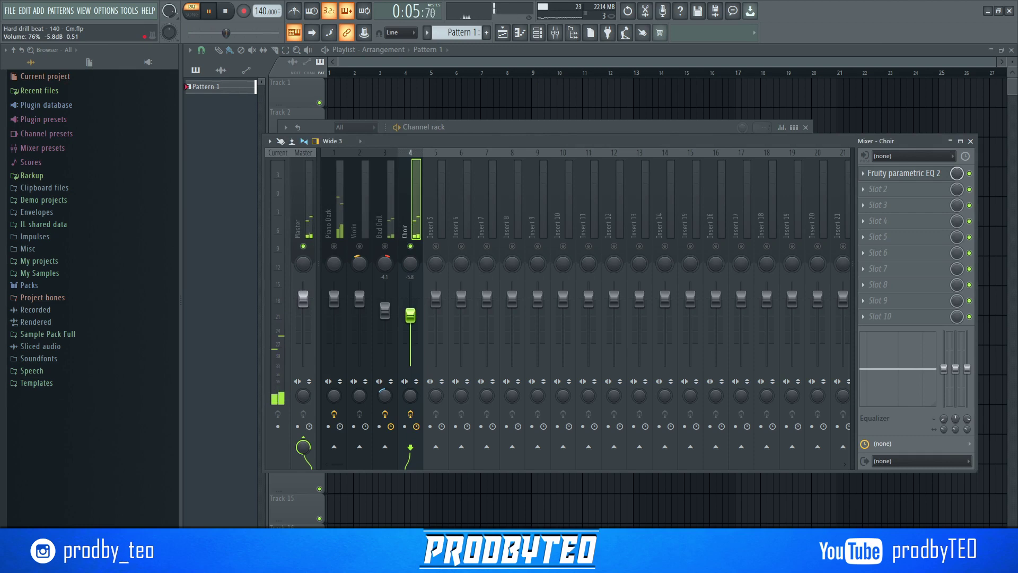
click(879, 188)
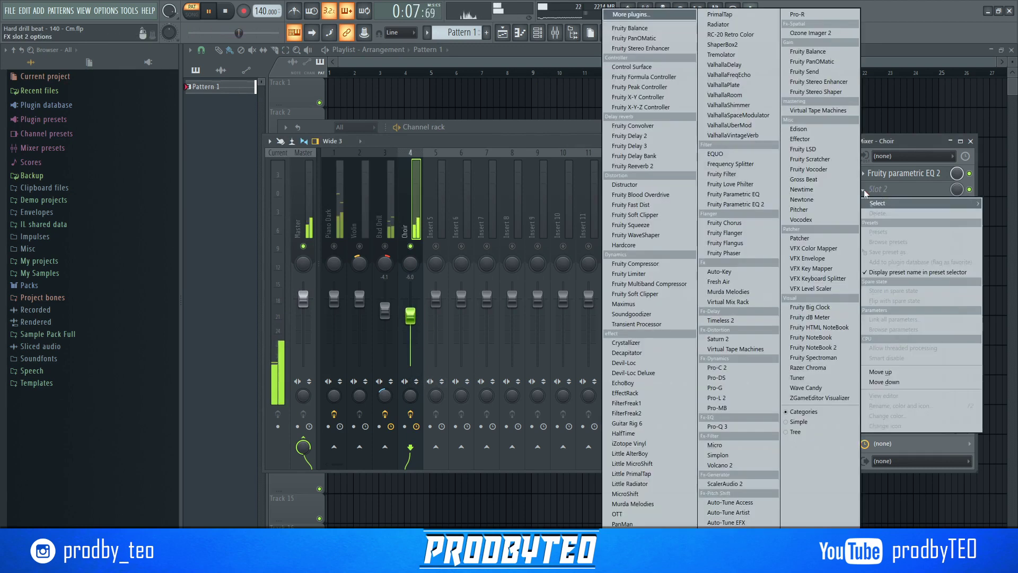
click(649, 51)
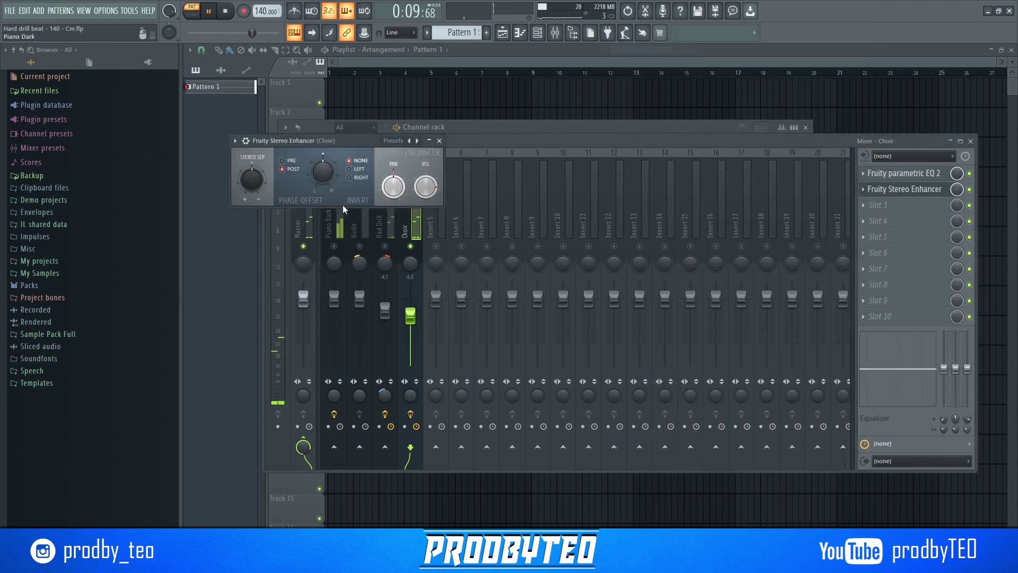
- Set the mix level of the Choir track's equalizer to about 48% and take the track out of solo
click(440, 141)
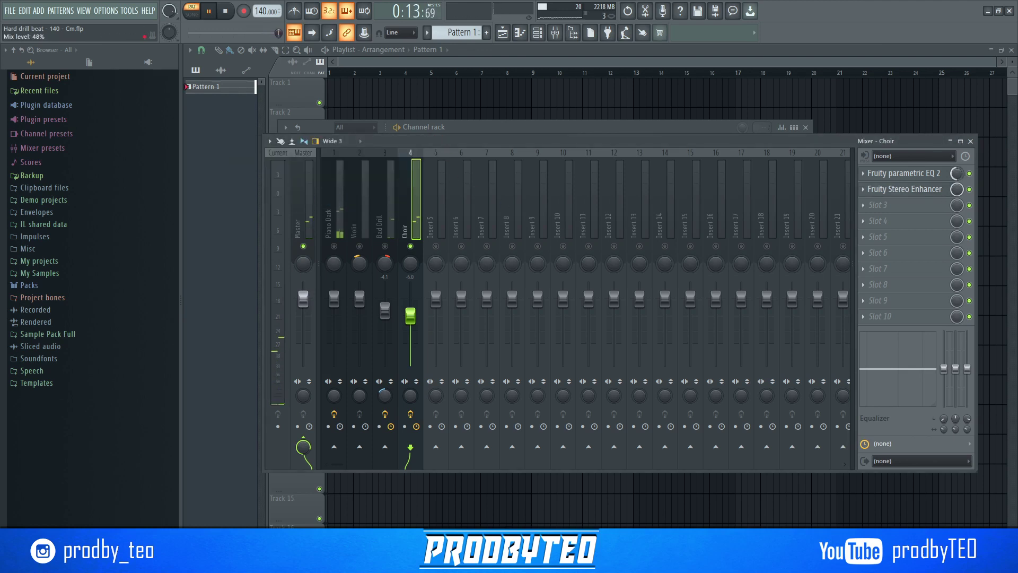
right_click(412, 247)
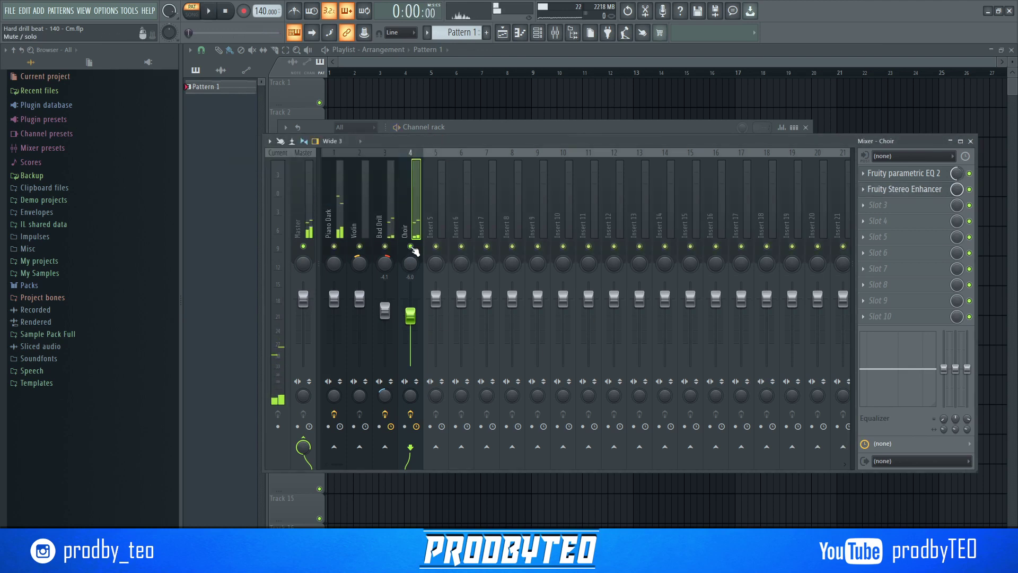
click(971, 142)
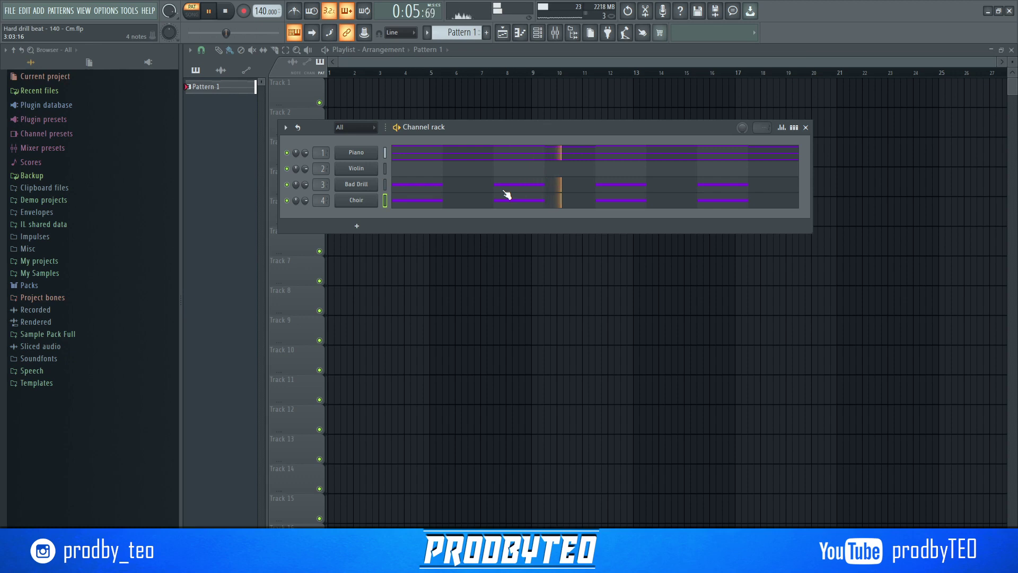
- Start the Violin melody with a short C5 at bar 1 followed by a D#5 ending midway through bar 2
click(398, 169)
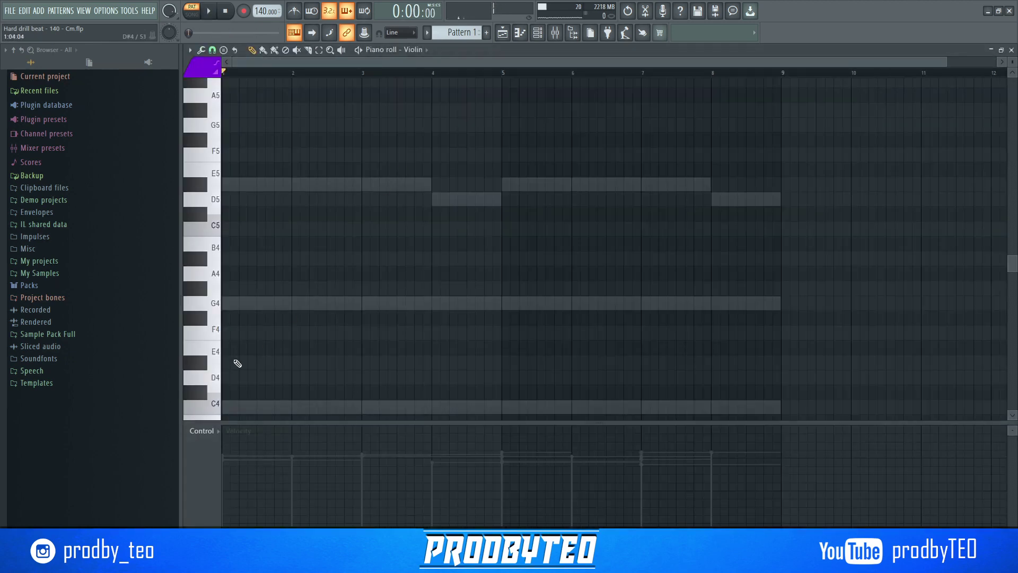
drag(230, 415, 207, 227)
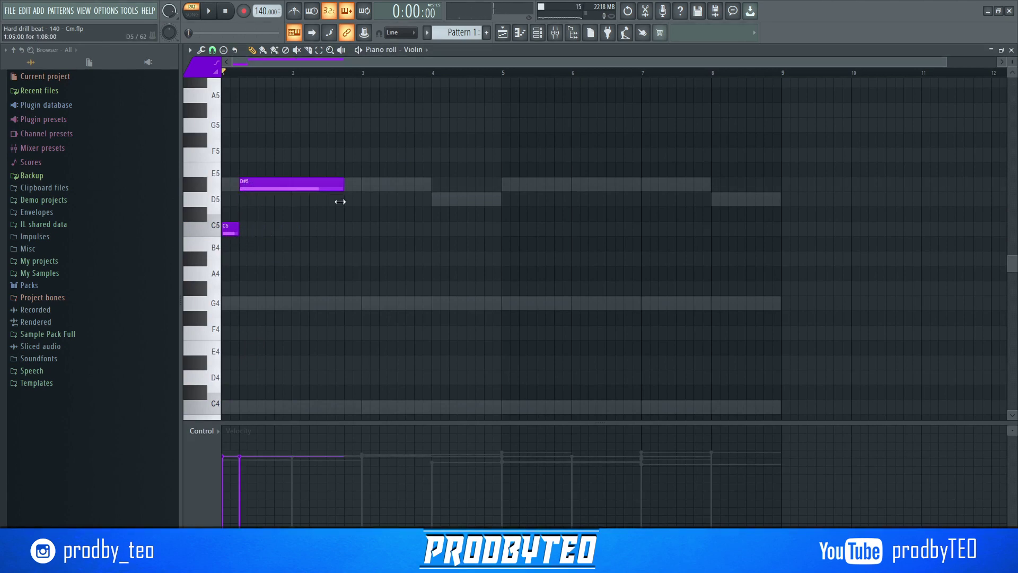
key(space)
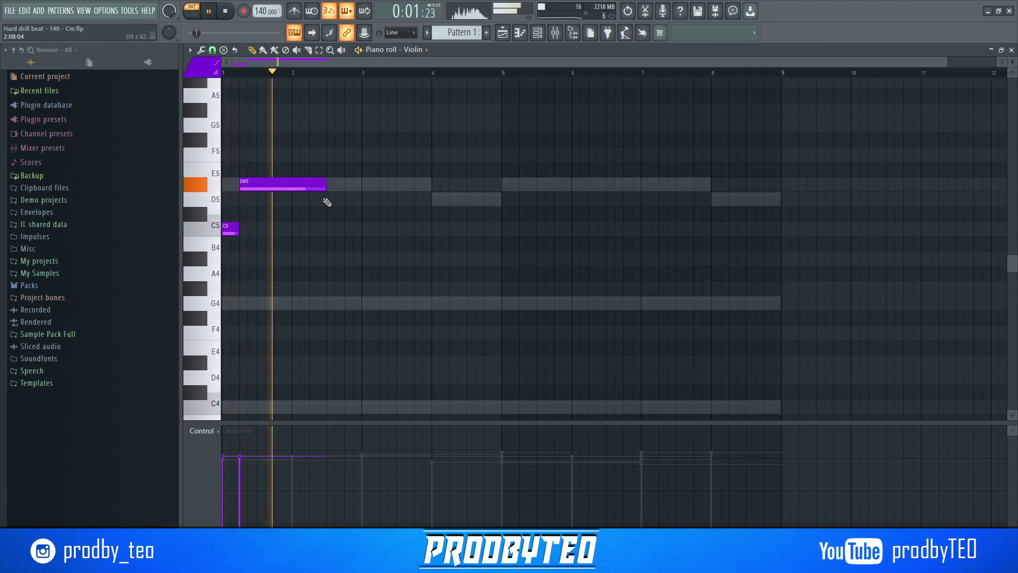
- Add a one-bar D5 in bar 3 and a one-bar C5 in bar 4 of the Violin part and play it
click(365, 200)
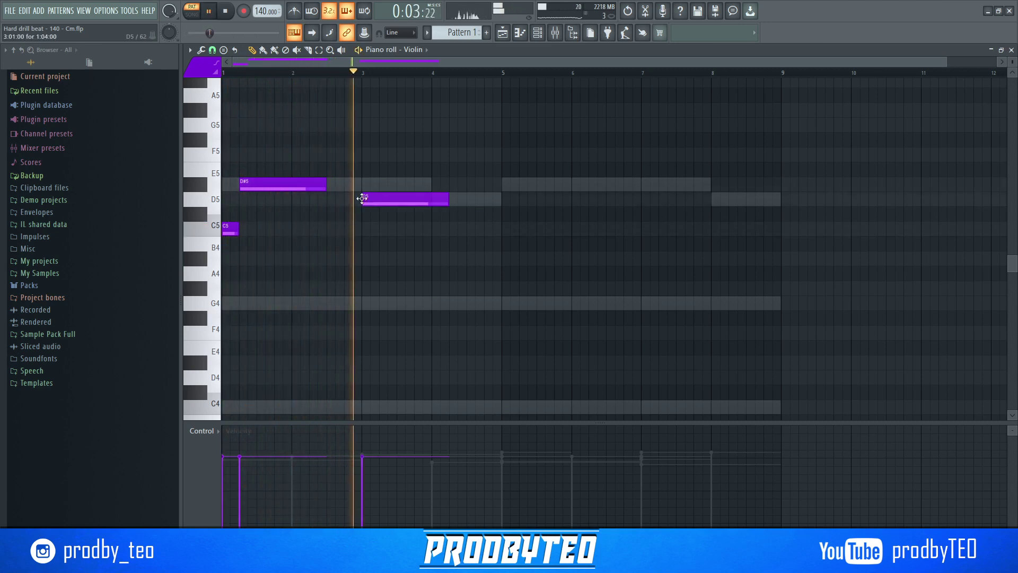
click(436, 229)
key(space)
drag(448, 201, 423, 206)
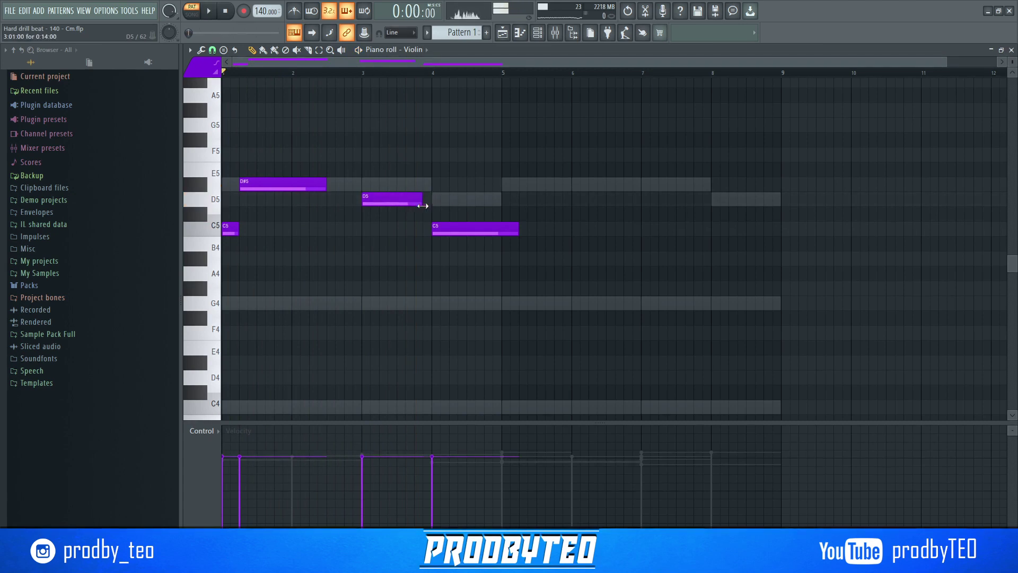
drag(497, 241, 502, 241)
key(space)
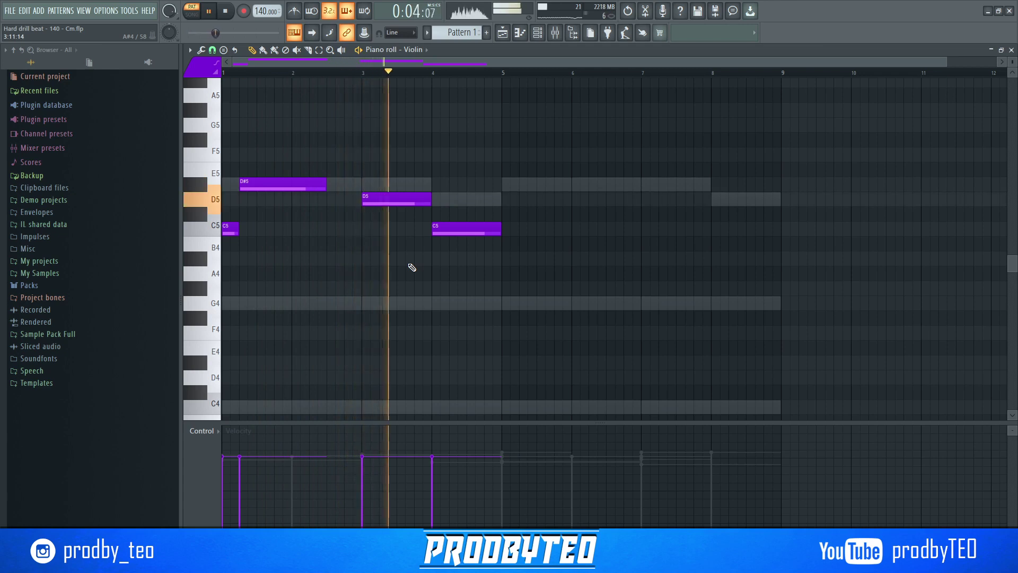
- Duplicate the four Violin notes into bars 5 to 8
key(ctrl+a)
key(ctrl+b)
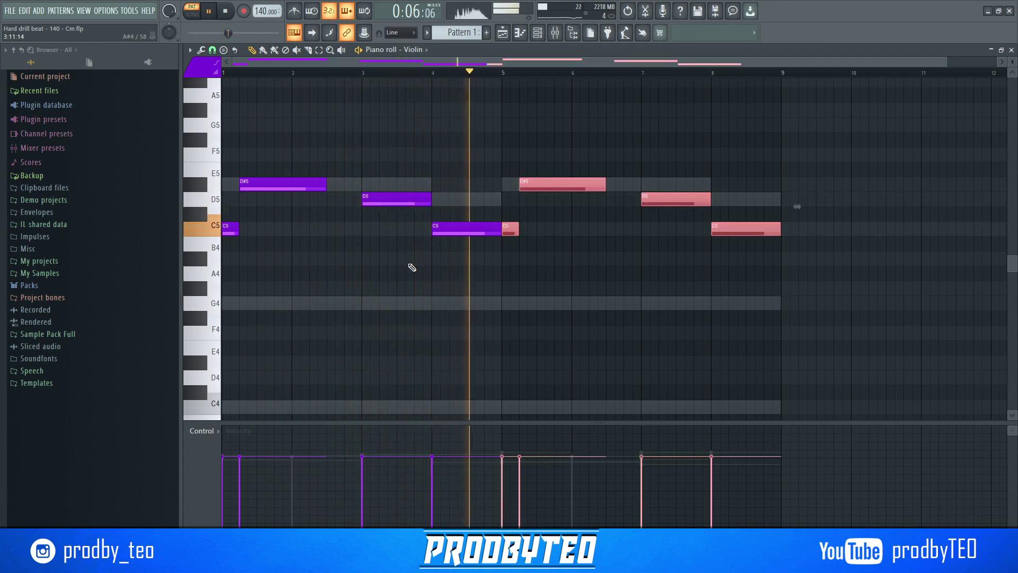
click(559, 284)
- Raise the Violin note in bar 8 to D#5, shorten it to half a bar, and follow it with a half-bar F5
drag(731, 227, 732, 183)
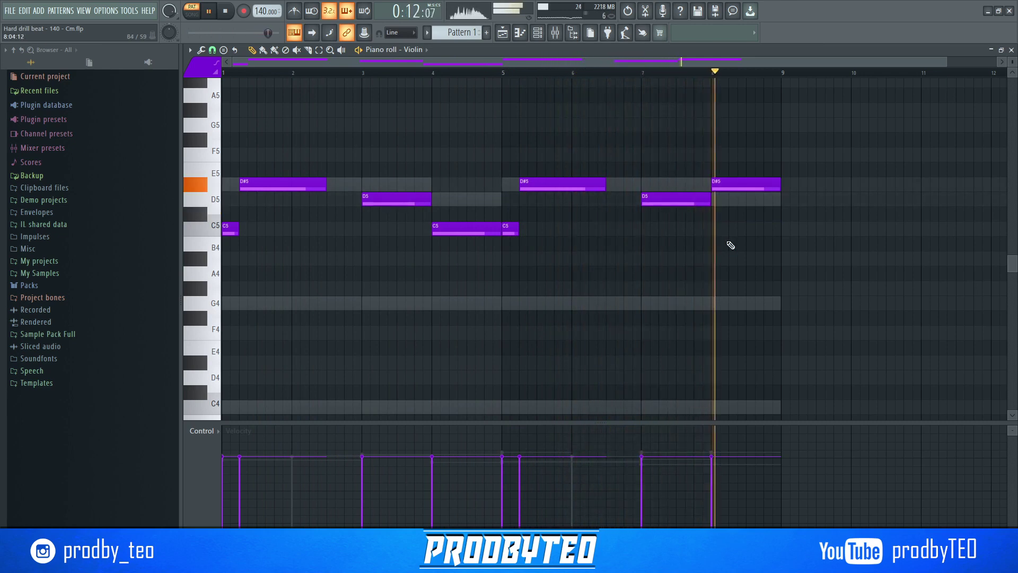
key(space)
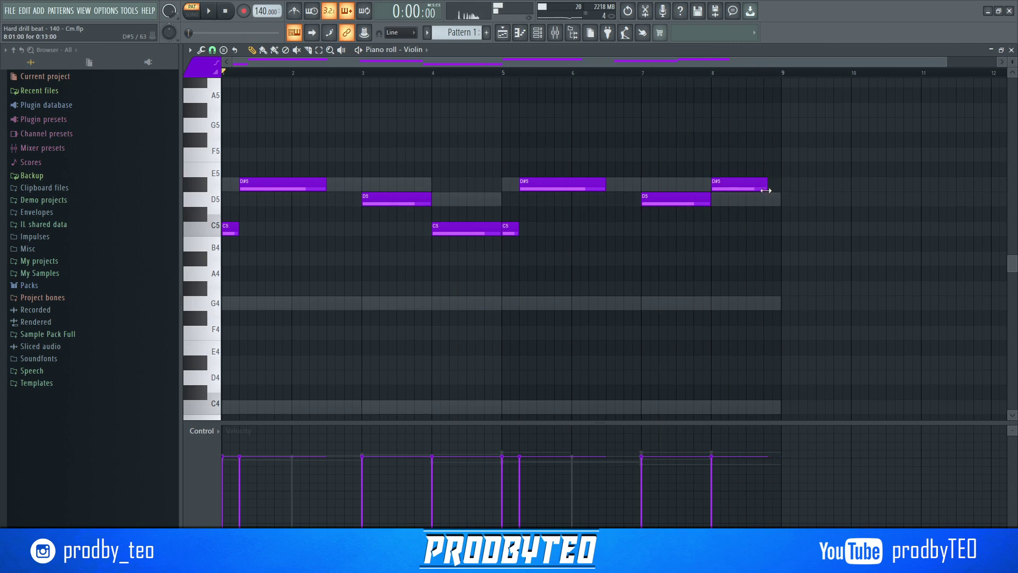
drag(749, 154, 744, 153)
key(space)
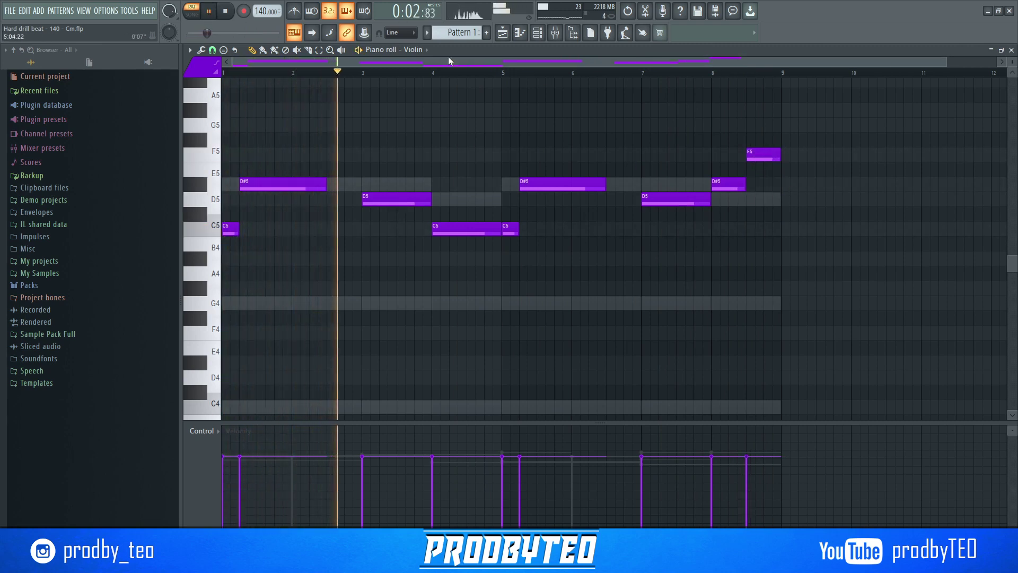
- Randomize the velocity levels of the Violin notes with the piano roll randomizer
click(202, 50)
click(219, 232)
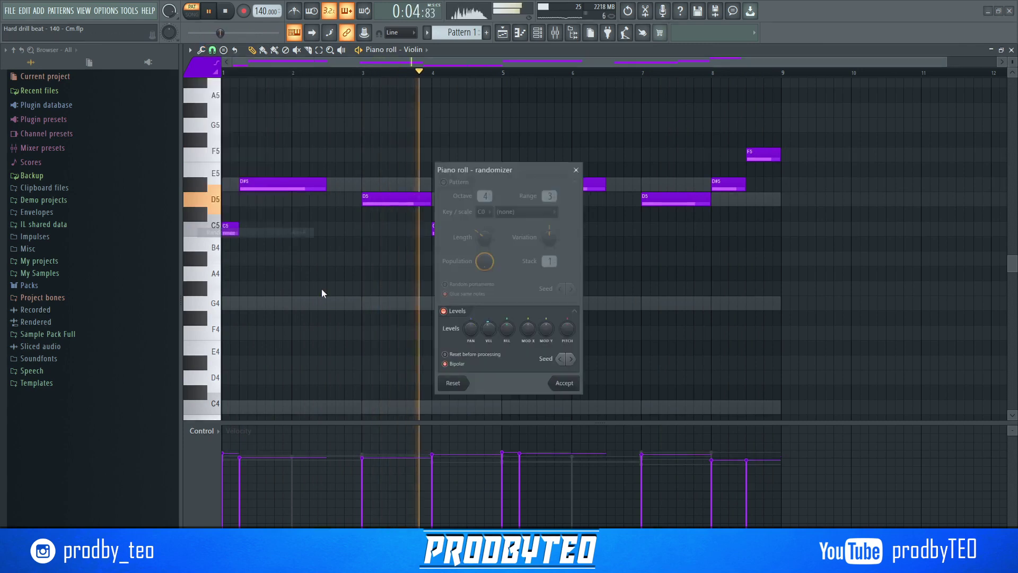
click(562, 382)
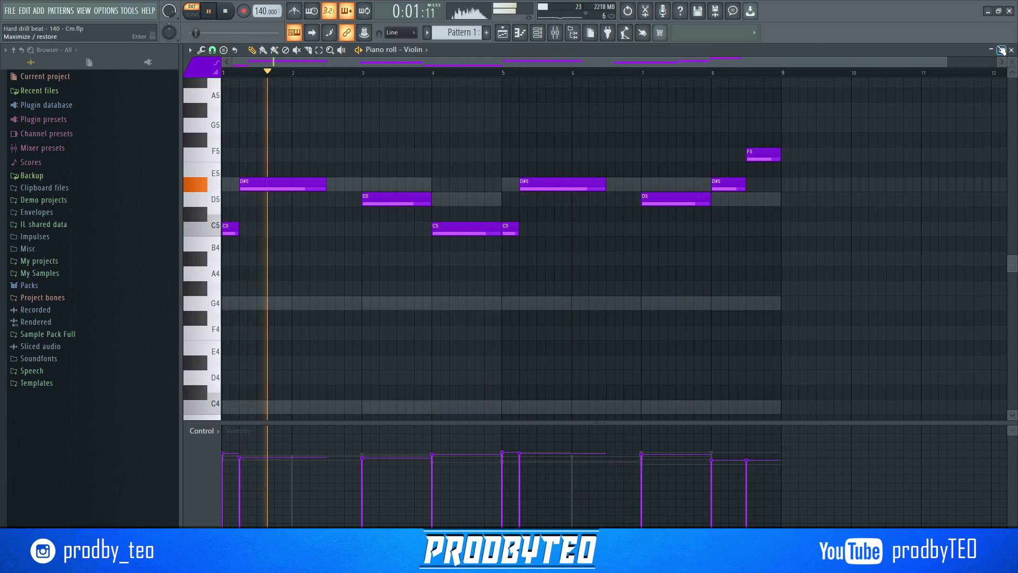
- Solo the Violin track in the mixer and lower its volume to -4.0 dB during playback
key(F7)
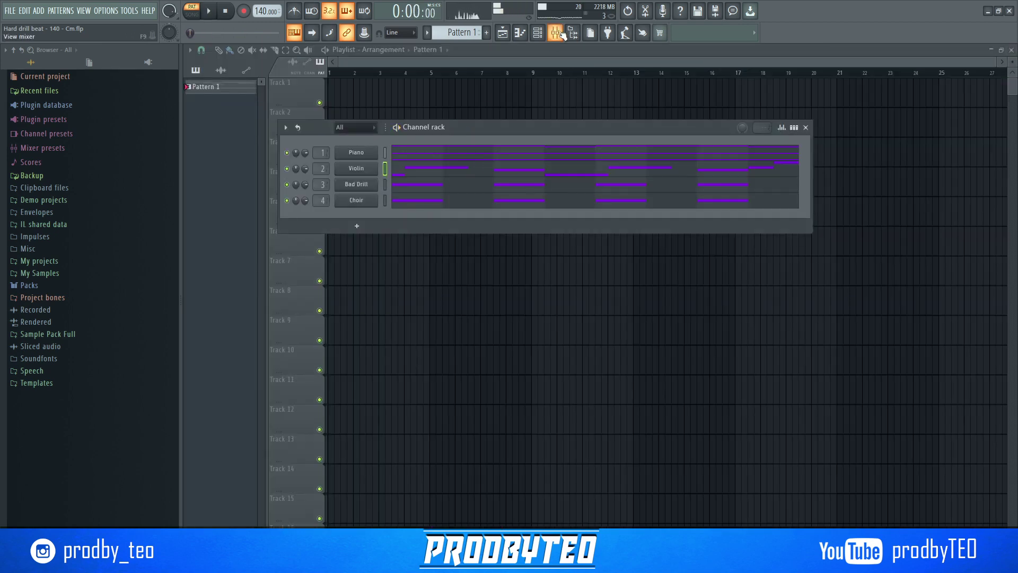
click(561, 31)
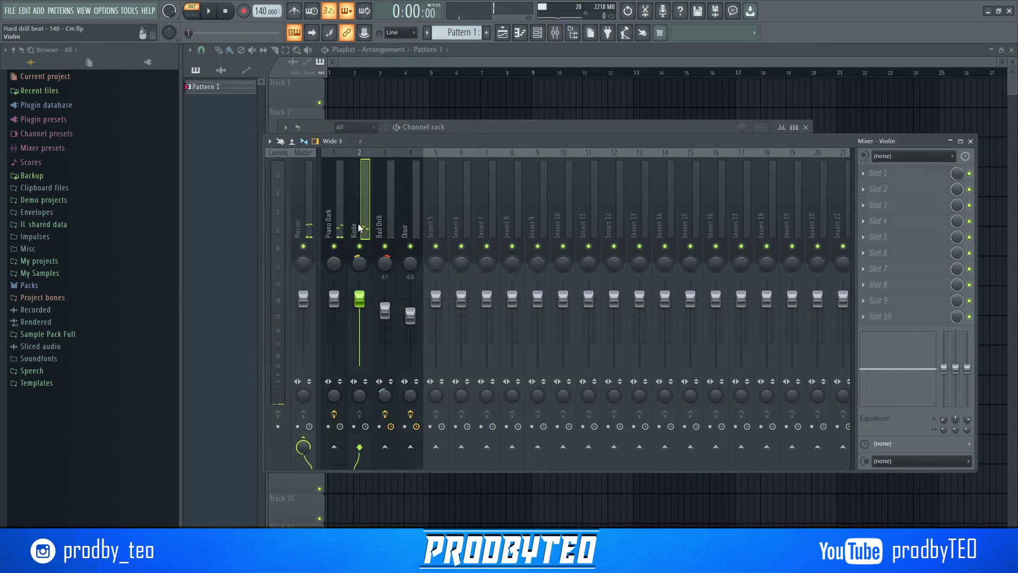
right_click(359, 247)
key(space)
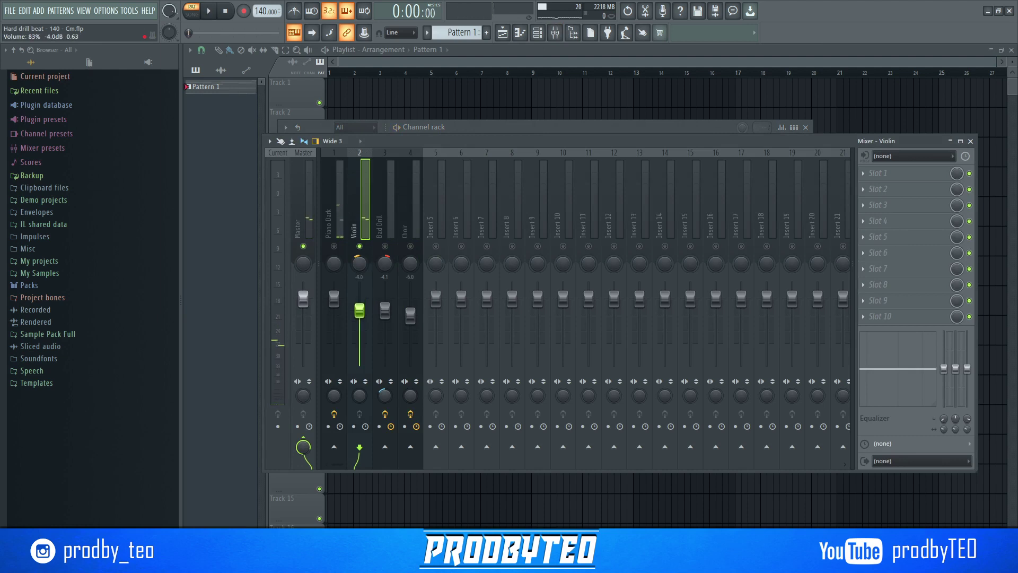
- Add Fruity Parametric EQ 2 to the Violin track, cutting lows with band 1 near 233 Hz and slightly boosting highs with bands 6 and 7
click(877, 204)
click(739, 202)
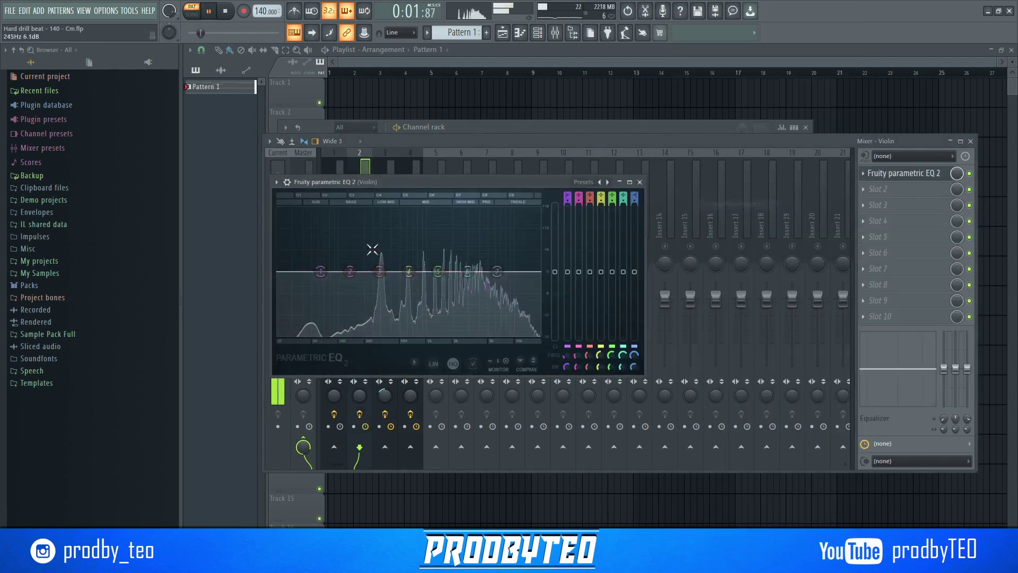
drag(318, 276, 380, 334)
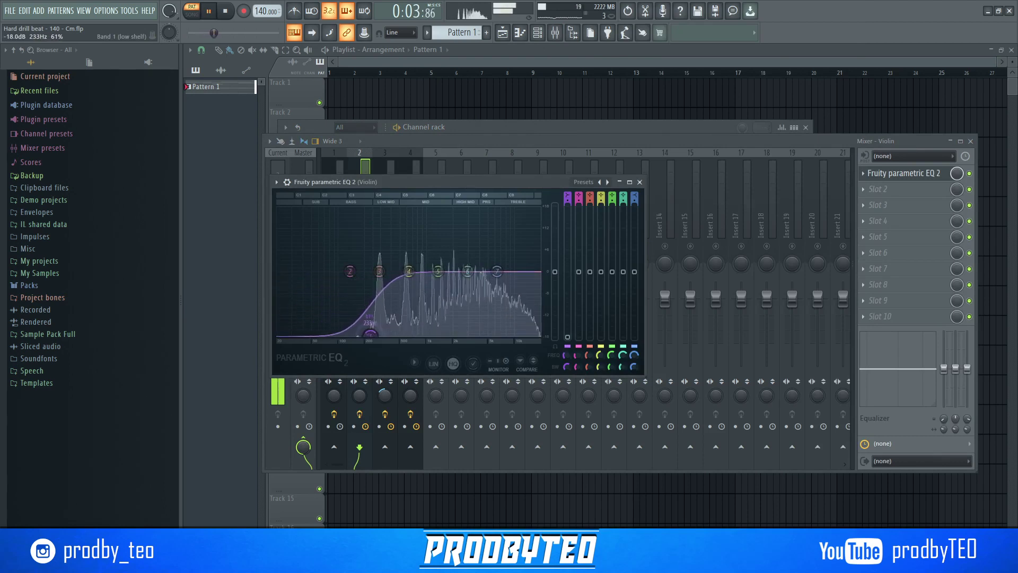
drag(468, 271, 500, 265)
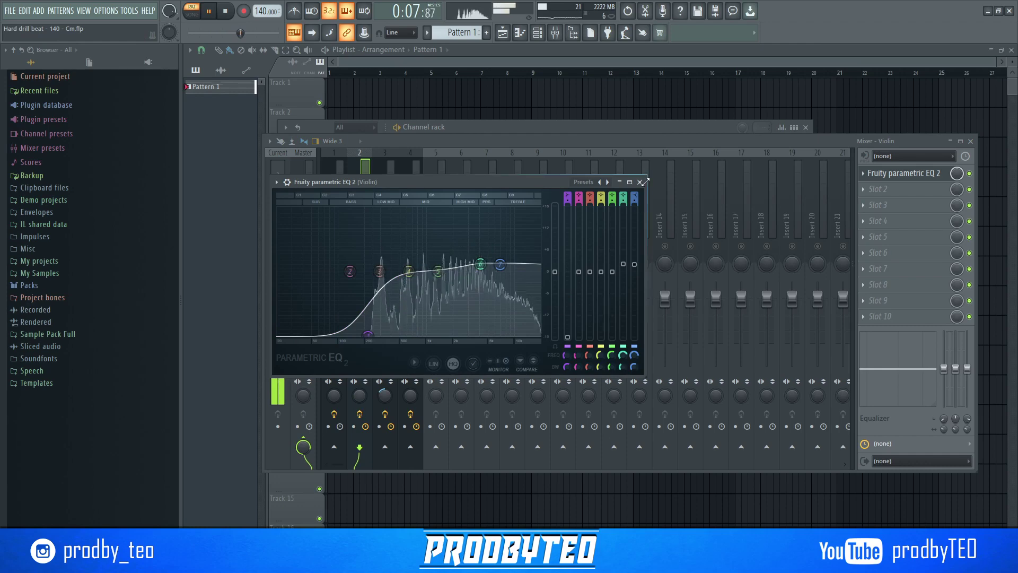
click(802, 203)
- Add Fruity Reeverb 2 in slot 2 of the Violin track and raise its wet level
click(916, 196)
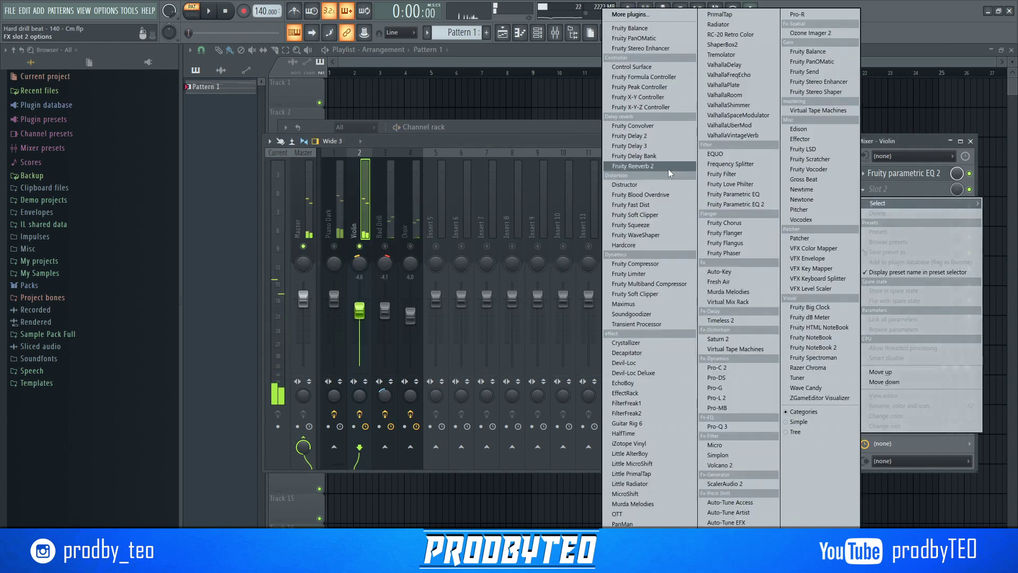
click(650, 166)
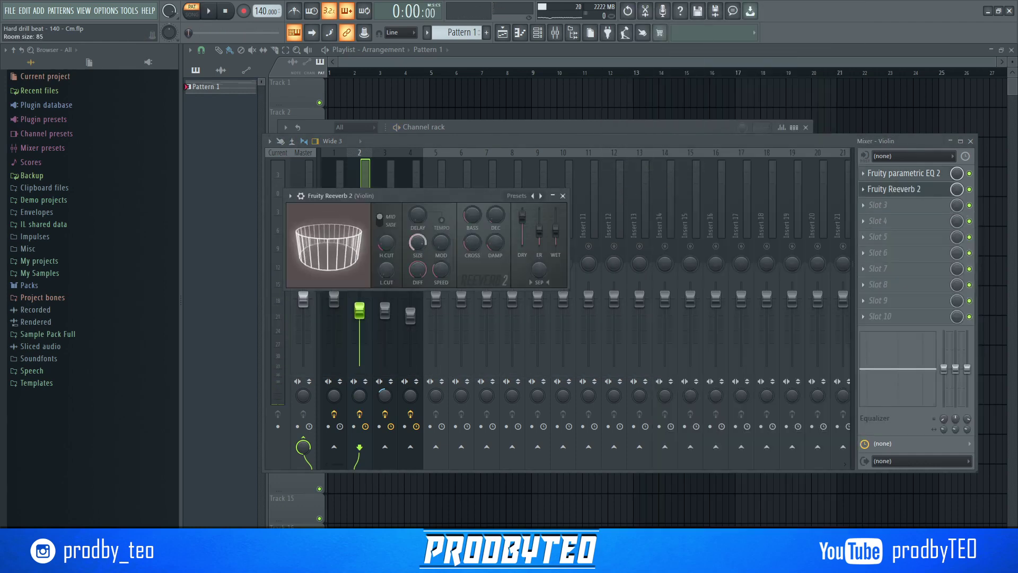
drag(555, 232, 556, 225)
key(space)
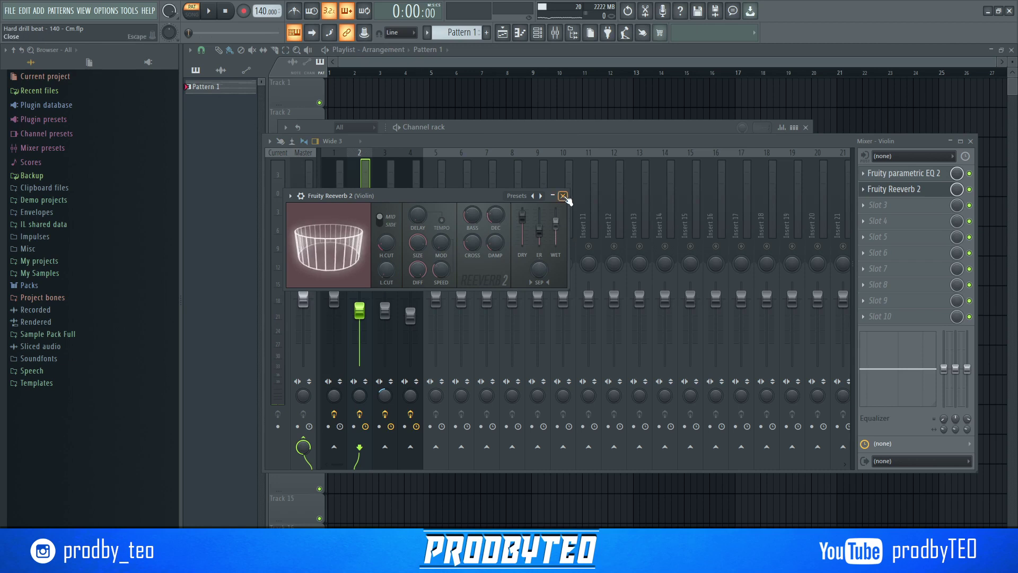
click(563, 195)
- Take the Violin track out of solo and lower its volume to about -8 dB in the full mix
right_click(366, 247)
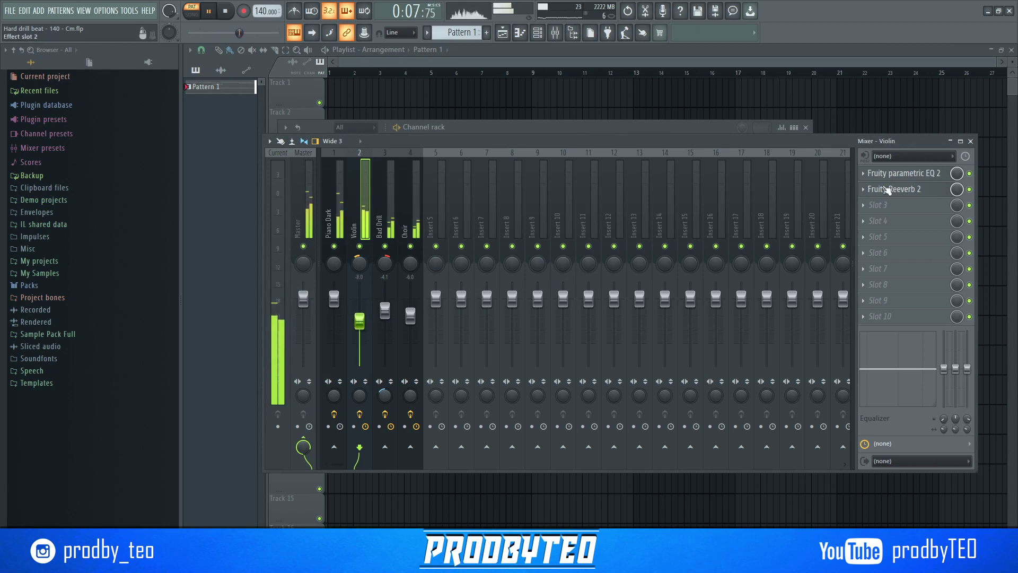
click(971, 141)
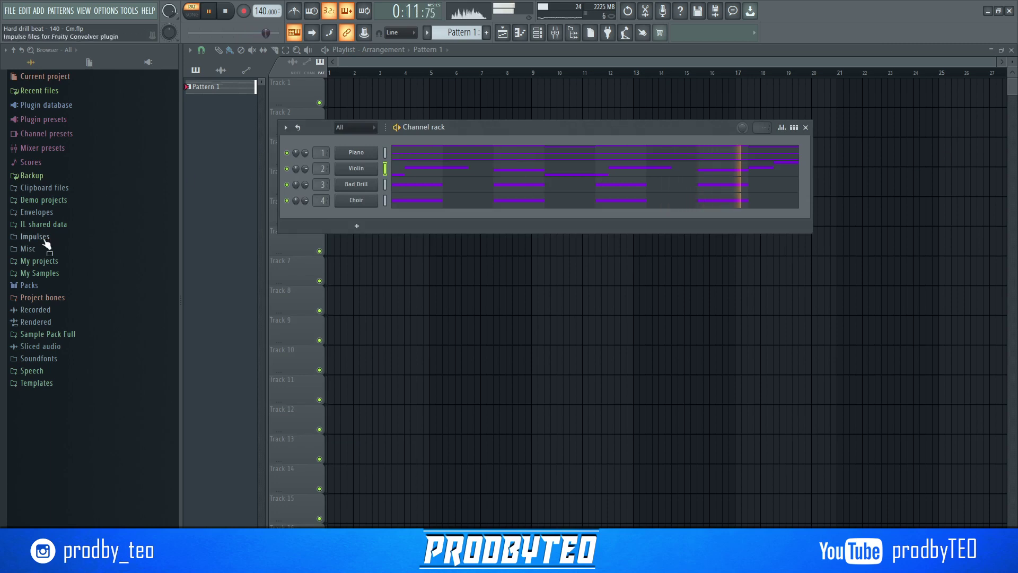
- Open the CS folder of the Legion - Drill Drum Kit - ProdbyTEO in the My Samples download folder
click(48, 273)
click(58, 285)
click(79, 298)
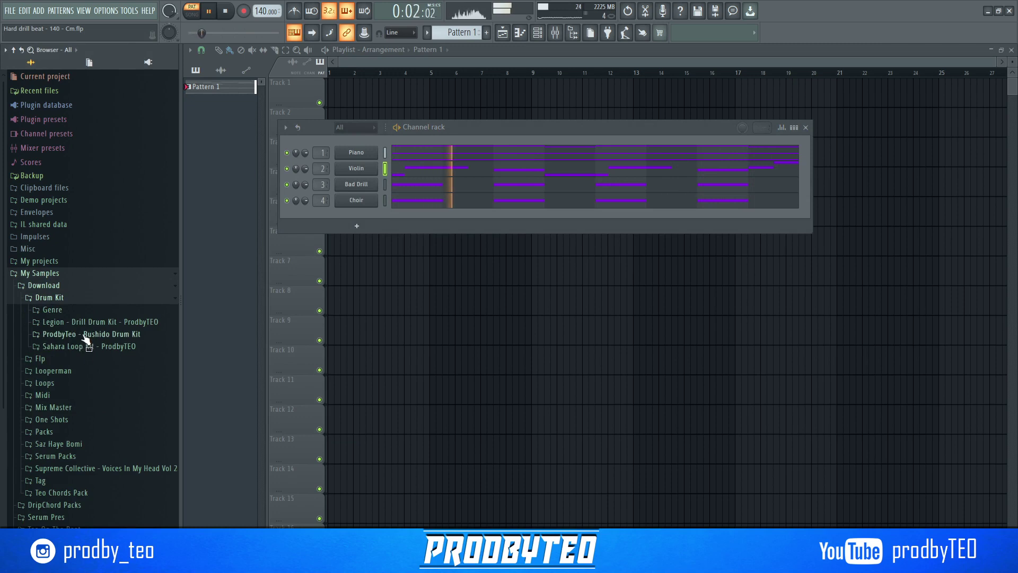
click(83, 322)
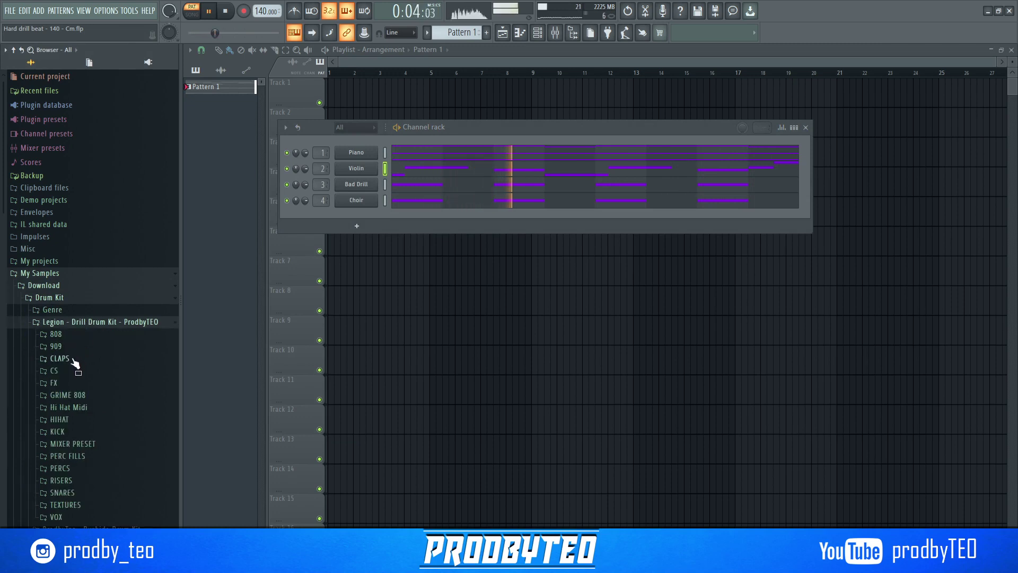
click(71, 361)
click(68, 361)
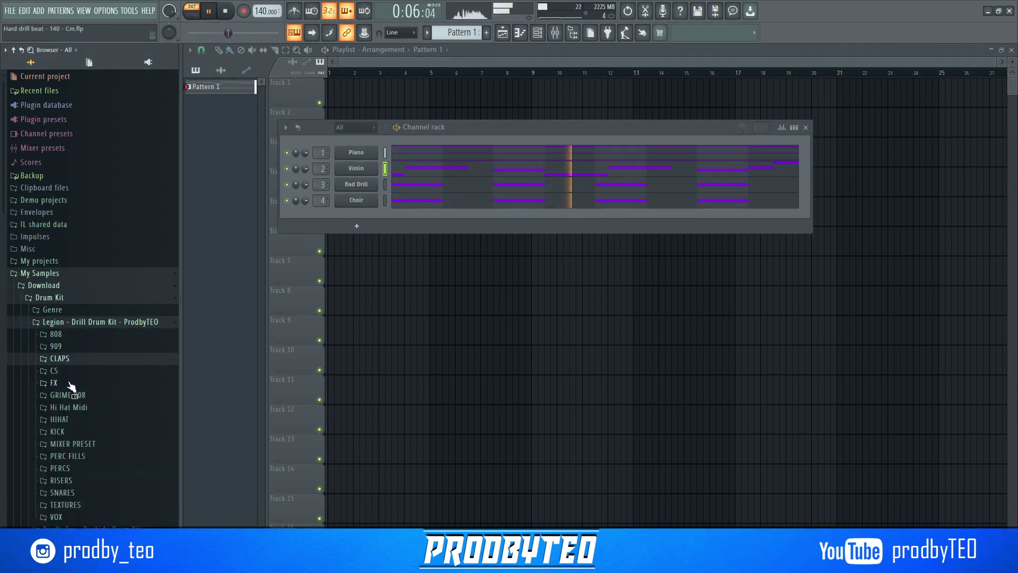
click(59, 371)
- Preview COUNTER SNARE (1), add it as a new channel below Choir, and rename the channel to CS
click(79, 382)
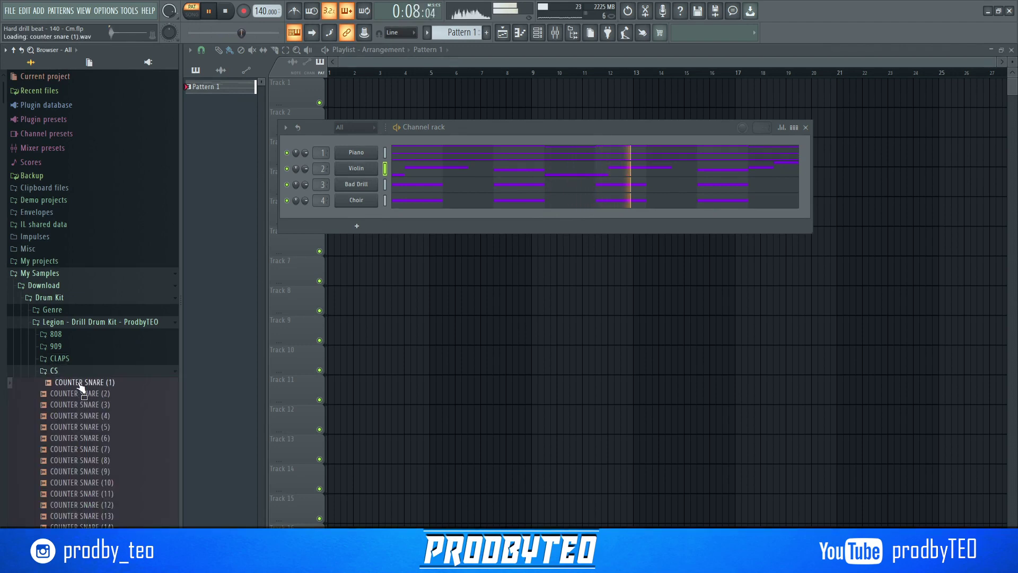
drag(78, 386, 350, 218)
right_click(357, 217)
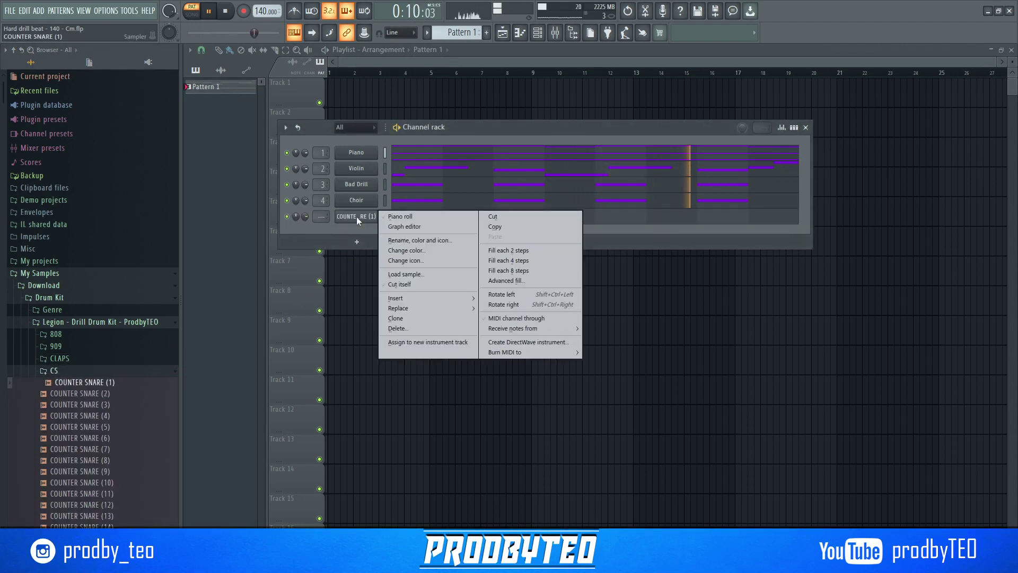
click(424, 241)
text(CS)
key(Return)
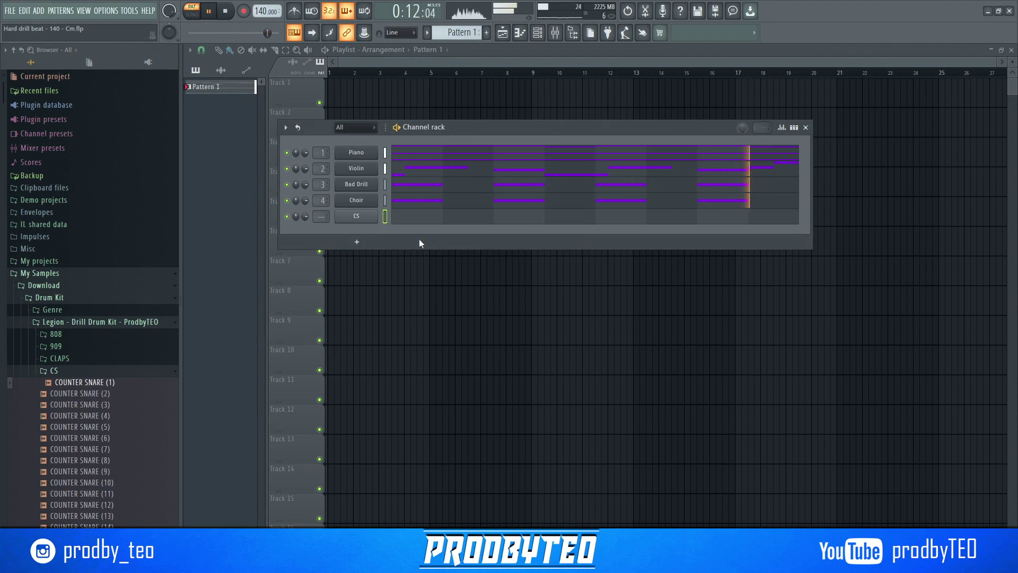
- Close the CS sample folder and open the Advanced folder inside Hi Hat Midi
key(space)
click(86, 371)
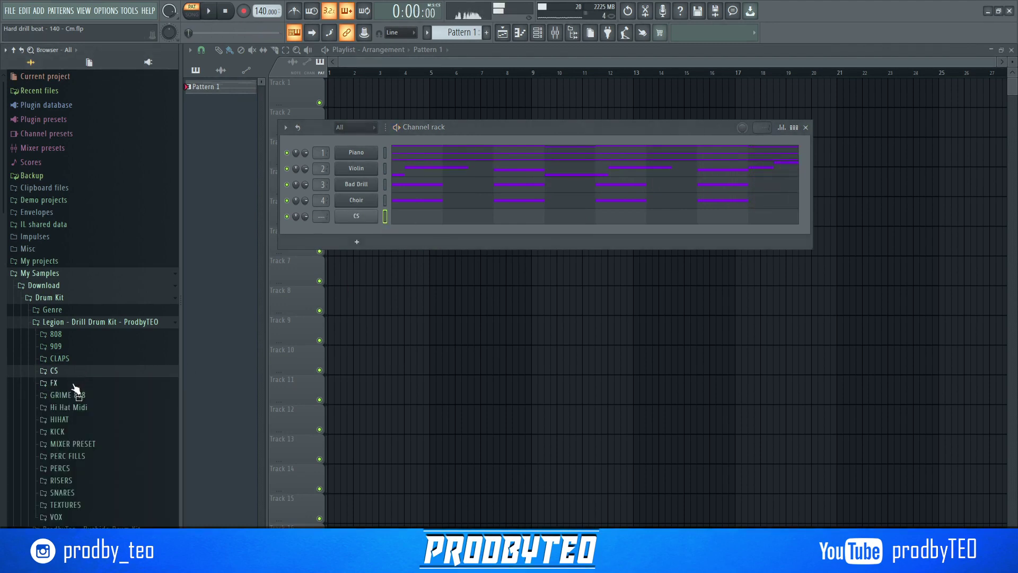
click(73, 409)
click(74, 420)
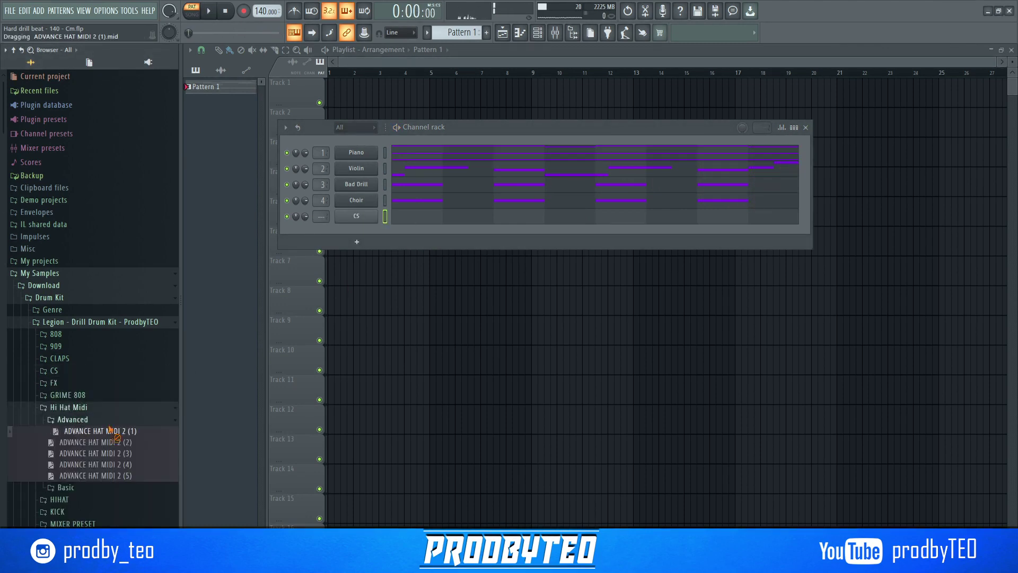
- Audition ADVANCE HAT MIDI 2 (1) on the CS channel and replace it with ADVANCE HAT MIDI 2 (2)
drag(109, 431, 435, 216)
key(space)
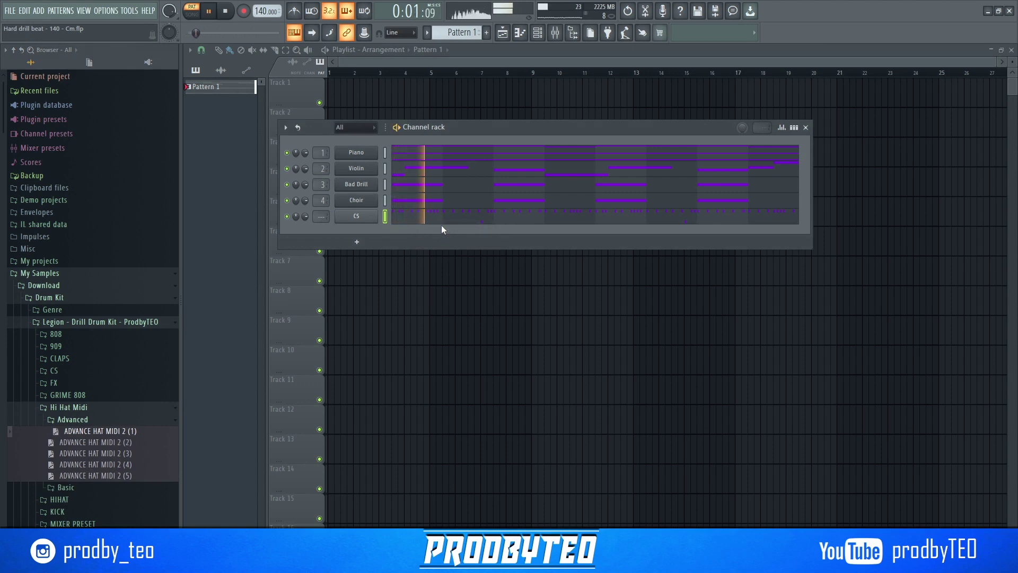
drag(114, 443, 423, 218)
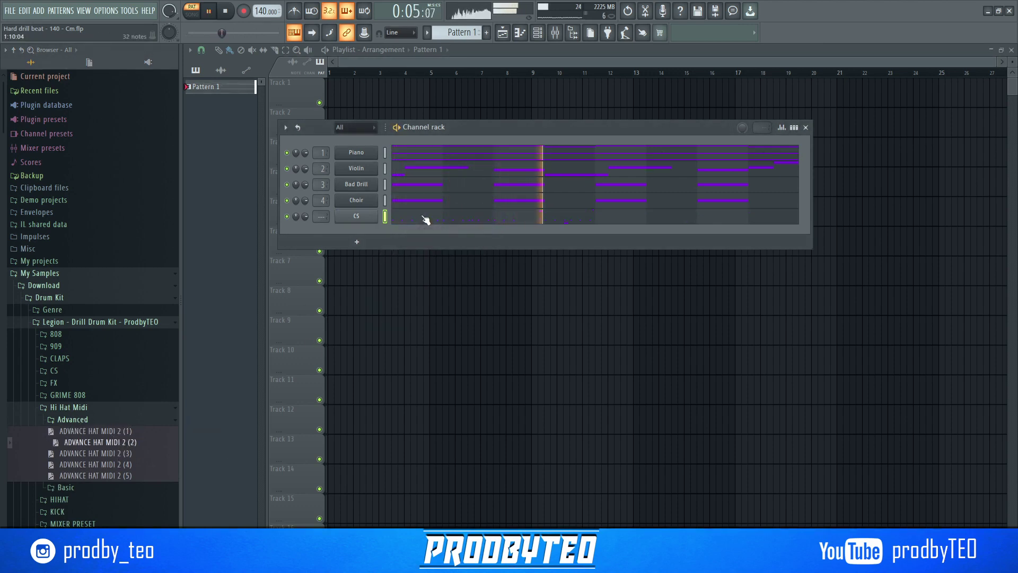
- Duplicate the first four bars of CS notes so the pattern also fills bars 5 to 8
click(607, 222)
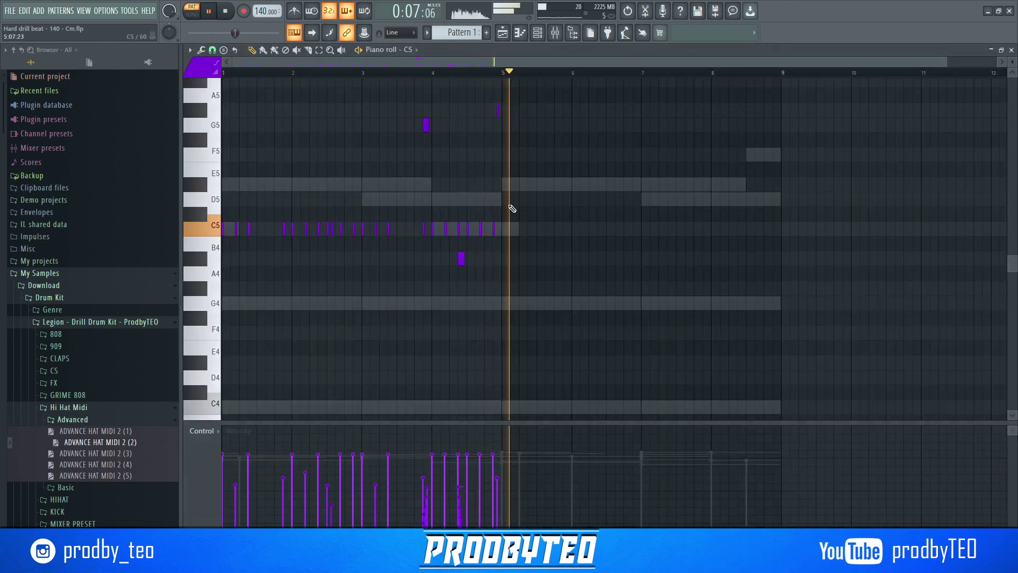
key(space)
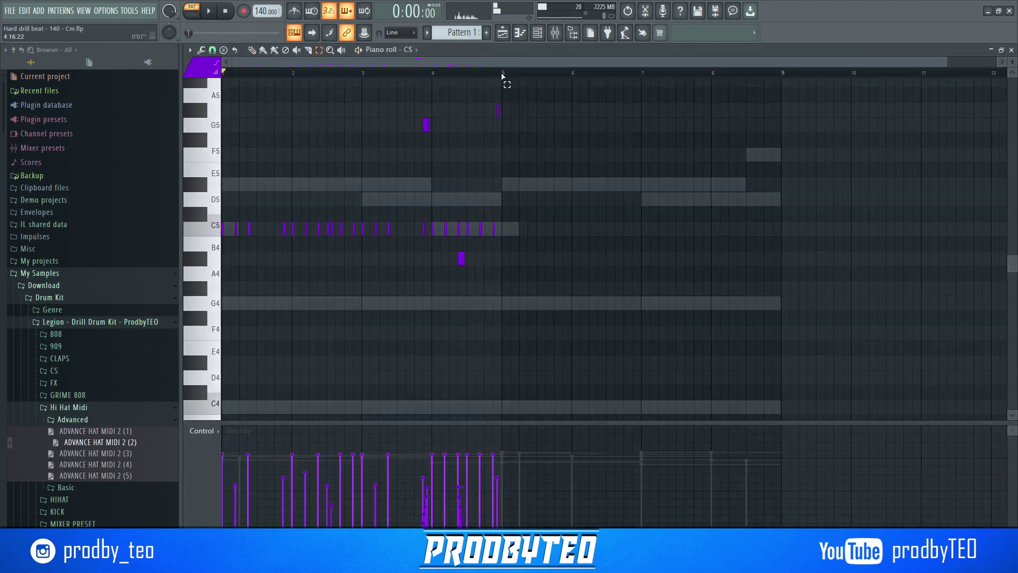
drag(503, 74, 222, 74)
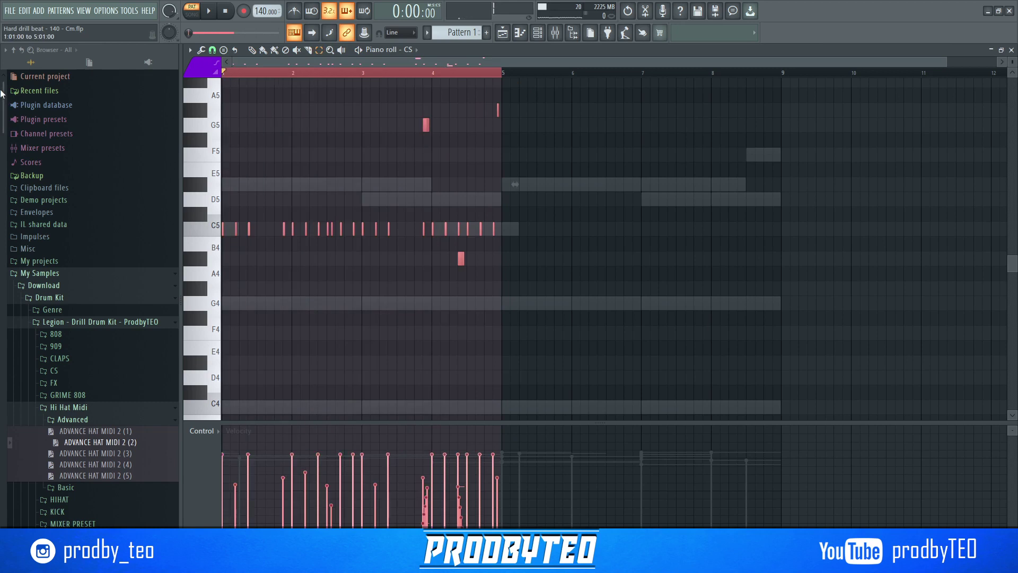
key(ctrl+b)
key(ctrl+d)
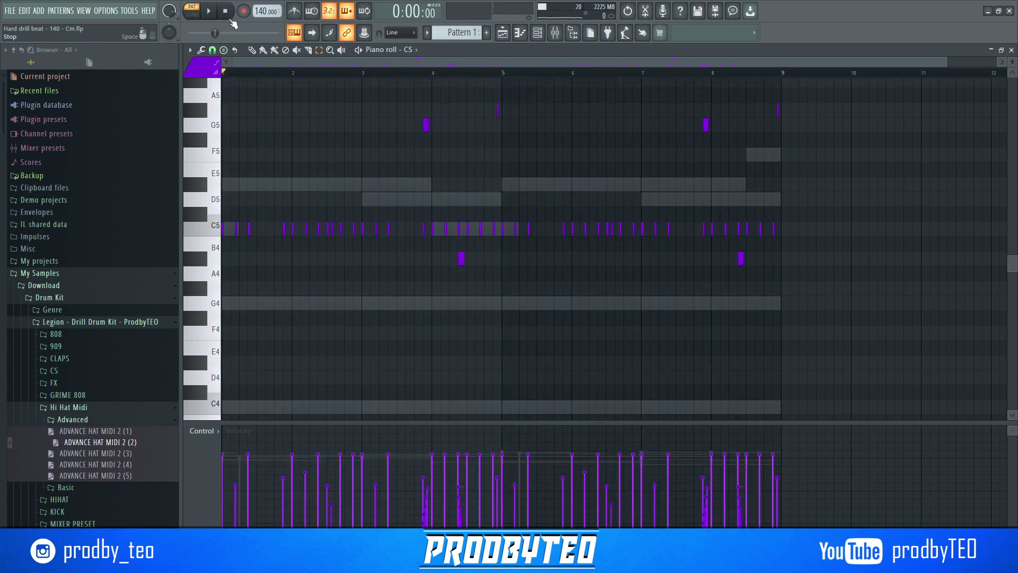
- Raise the velocity of all CS notes together, play the pattern, and return to the channel rack
key(ctrl+a)
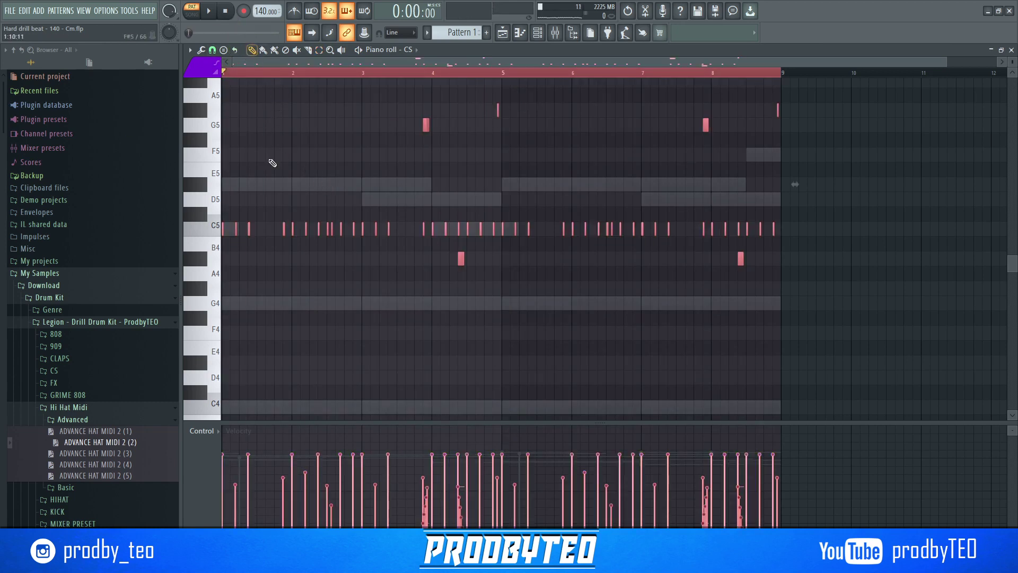
scroll(297, 250, up, 10)
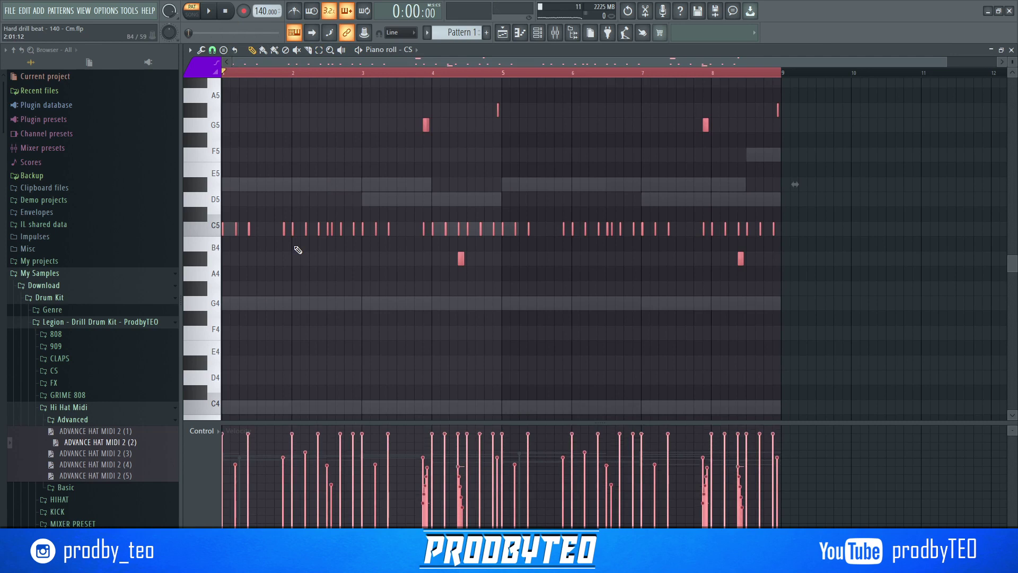
key(space)
key(F5)
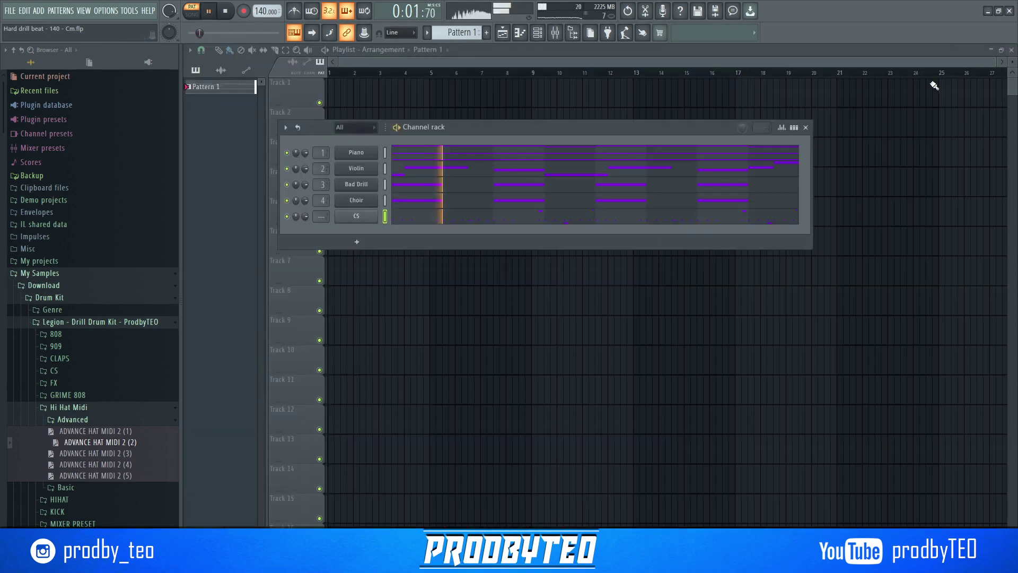
- Open the CLAPS folder of the Legion drill kit and audition the claps from Clap (3) to Clap (14) against the beat
click(65, 407)
click(59, 359)
click(72, 394)
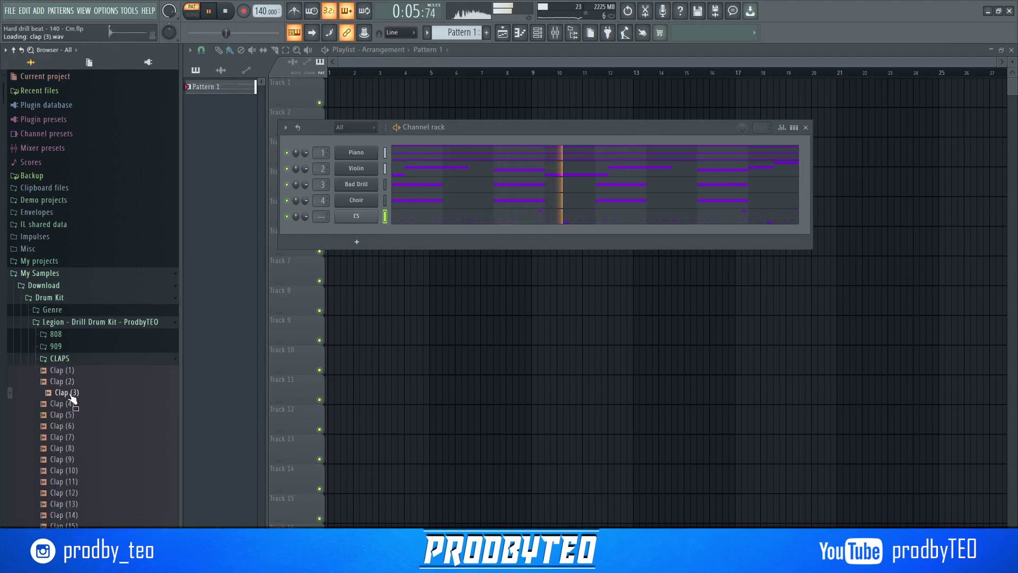
click(70, 404)
click(71, 415)
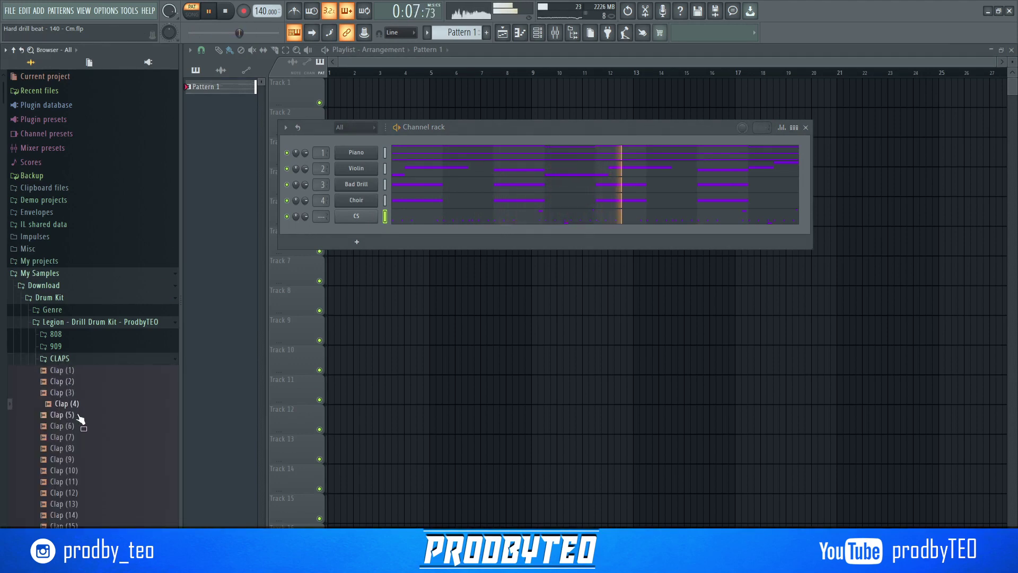
click(72, 426)
click(74, 438)
click(75, 448)
click(79, 459)
click(79, 471)
click(80, 481)
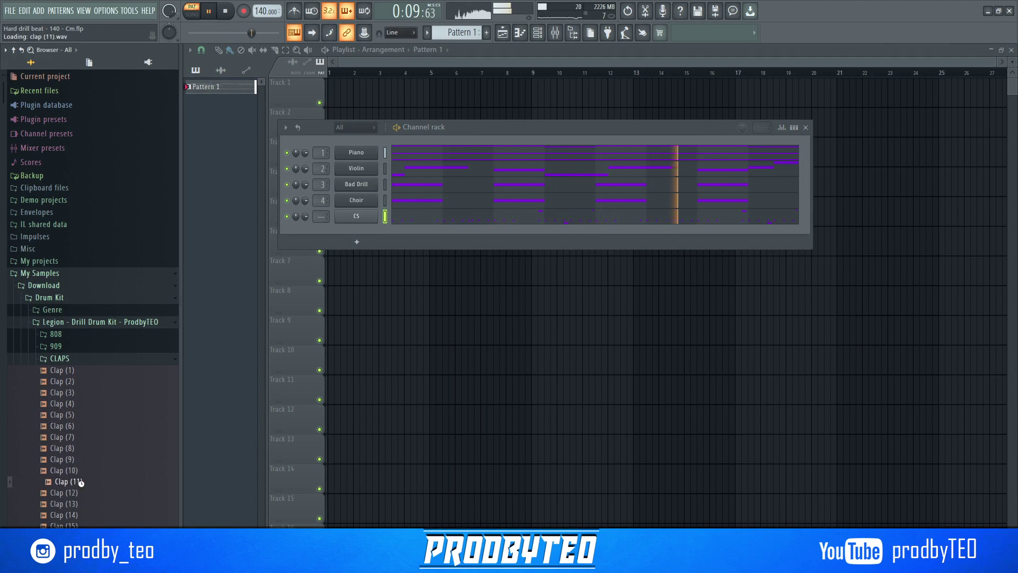
click(80, 493)
click(80, 504)
click(81, 515)
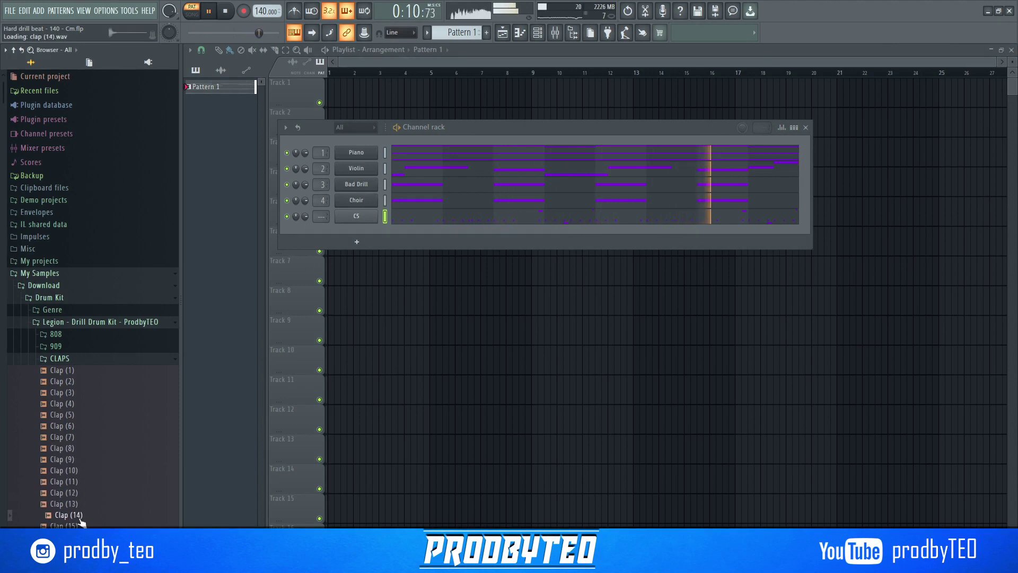
- Close the CLAPS folder, open the SNARES folder, and audition its snares over the playing pattern
click(60, 359)
click(62, 492)
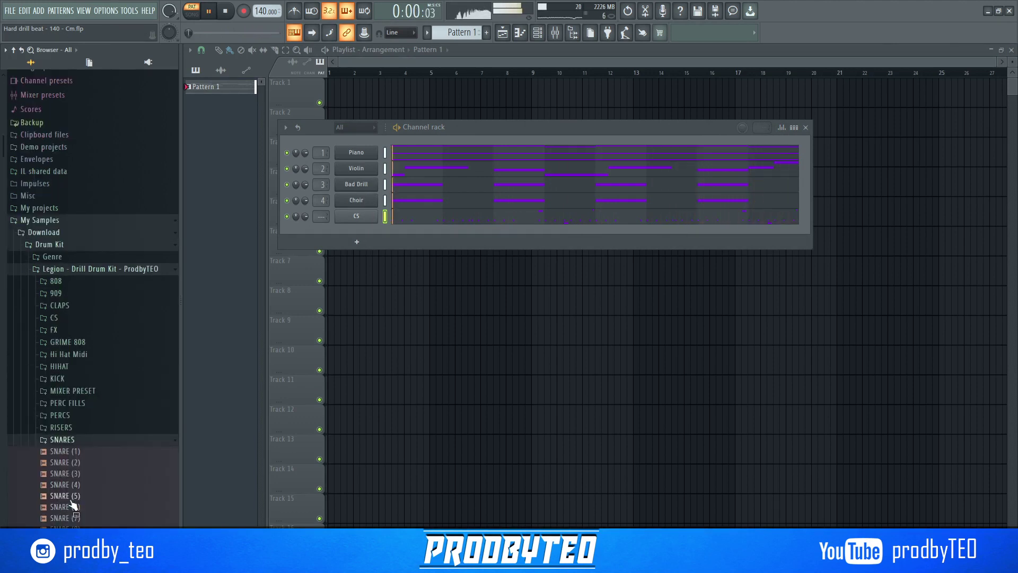
click(69, 483)
click(83, 473)
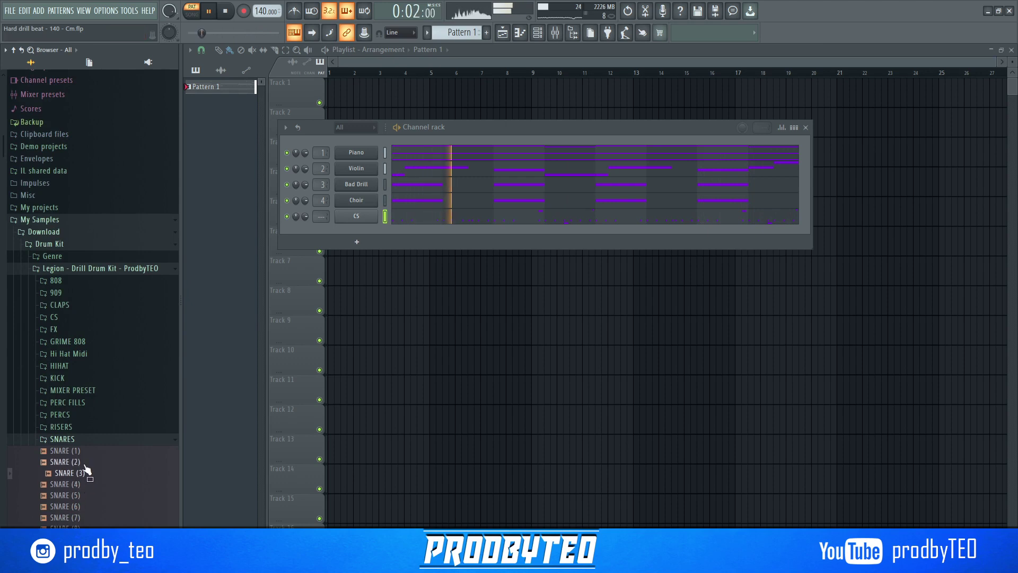
click(85, 461)
key(Up)
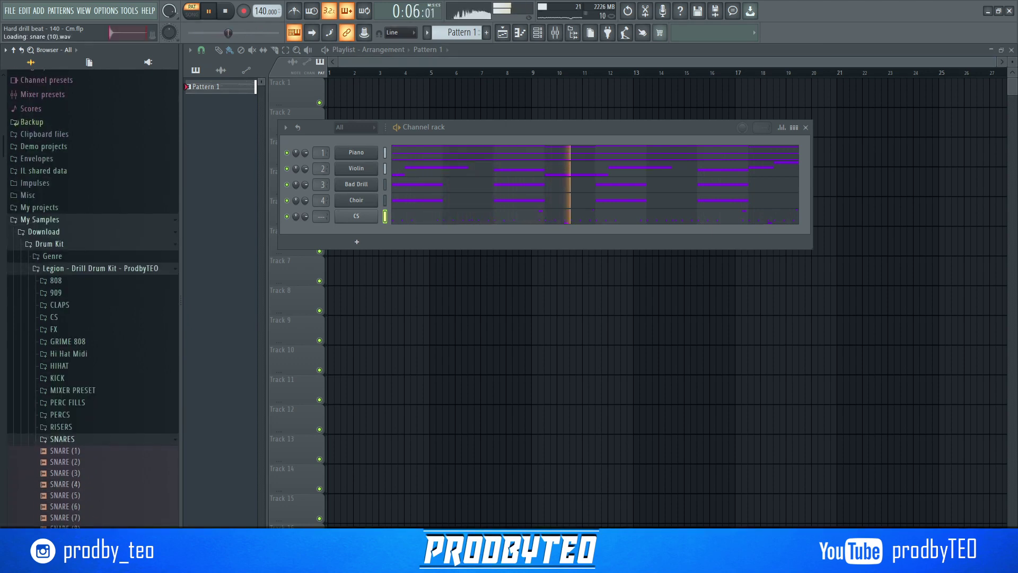
- Add SNARE (10) as a new channel below CS and rename the channel to Snare
drag(355, 289, 356, 228)
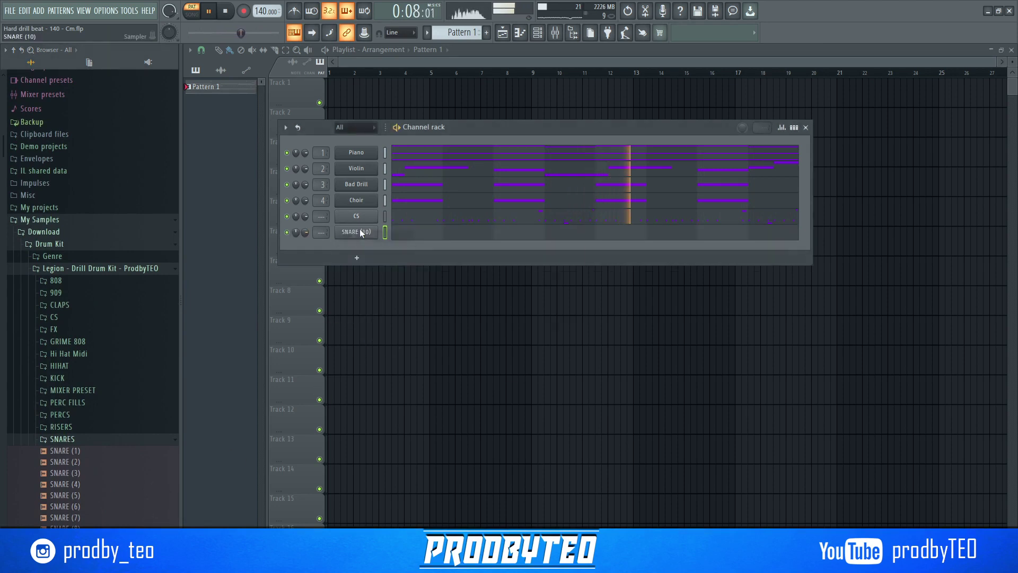
right_click(356, 232)
click(424, 259)
text(S)
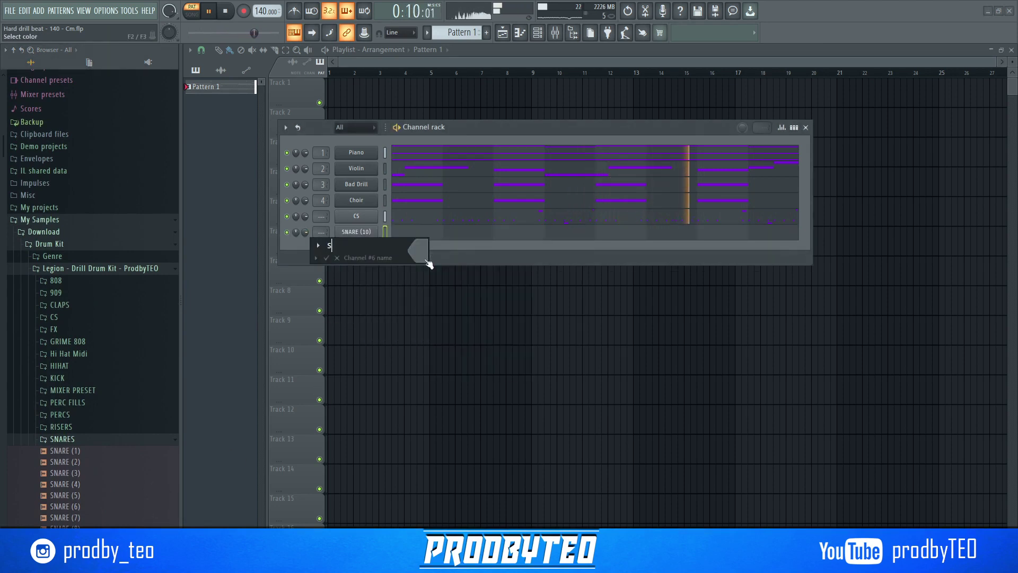
text(nare)
key(Return)
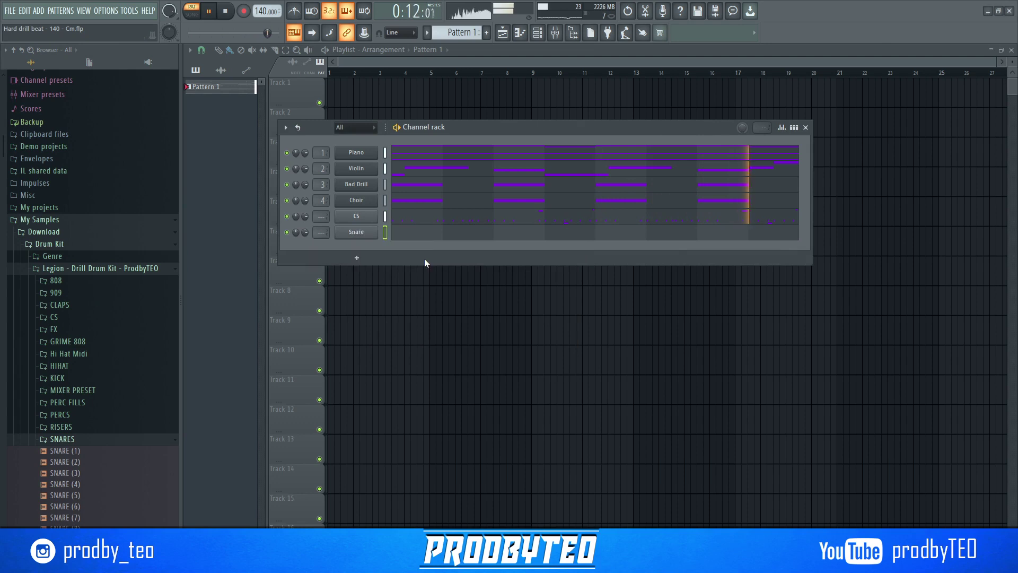
- Place C5 snare notes on beat 3 of bars 1 and 3, beat 4 of bar 2, and steps 7 and 13 of bar 4
key(F7)
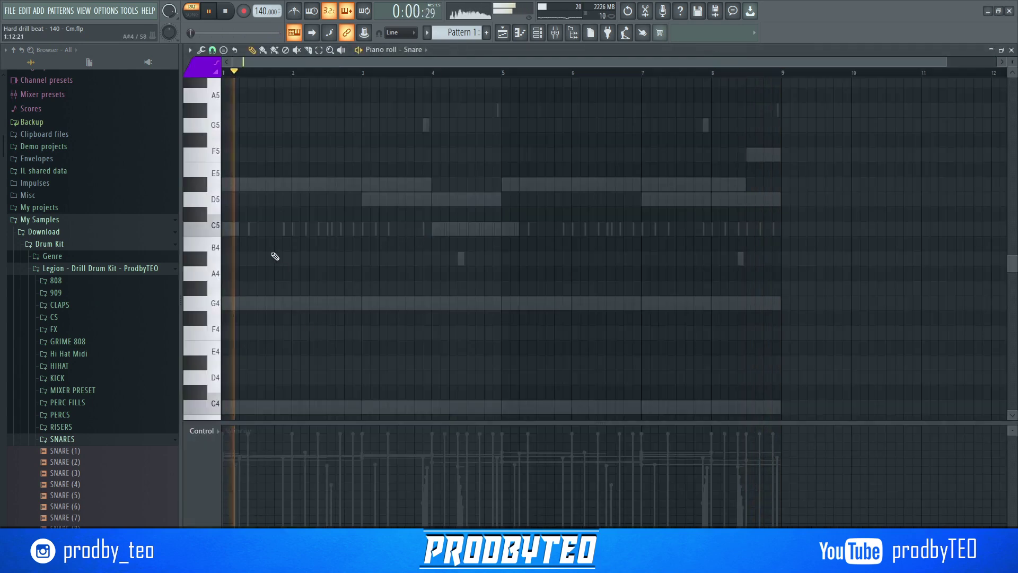
key(space)
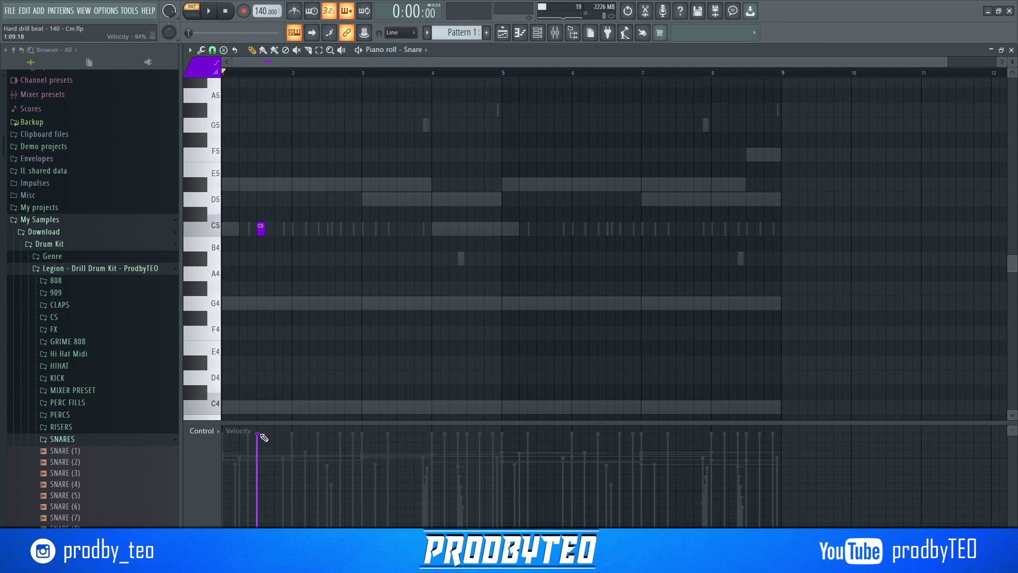
key(space)
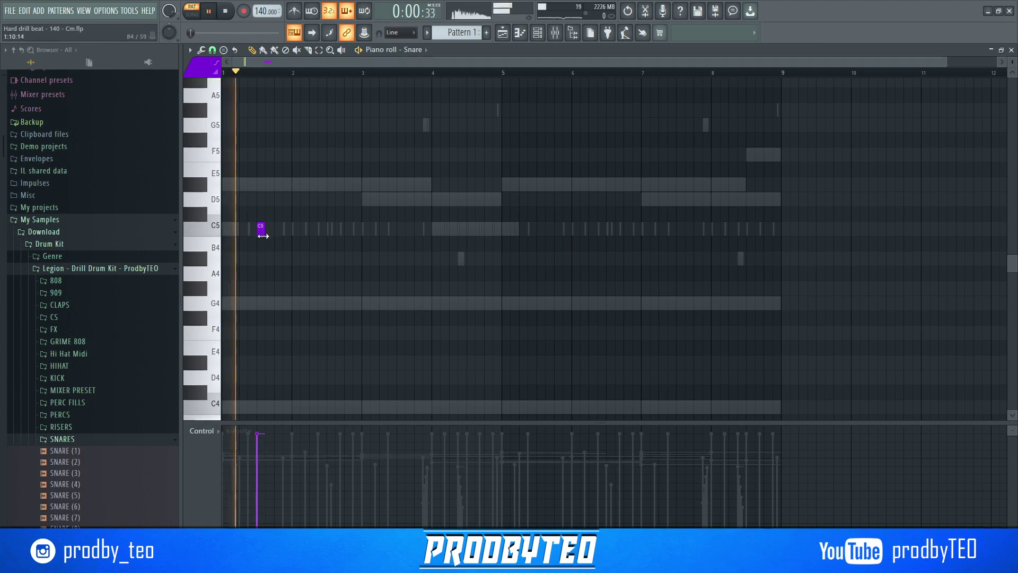
click(348, 228)
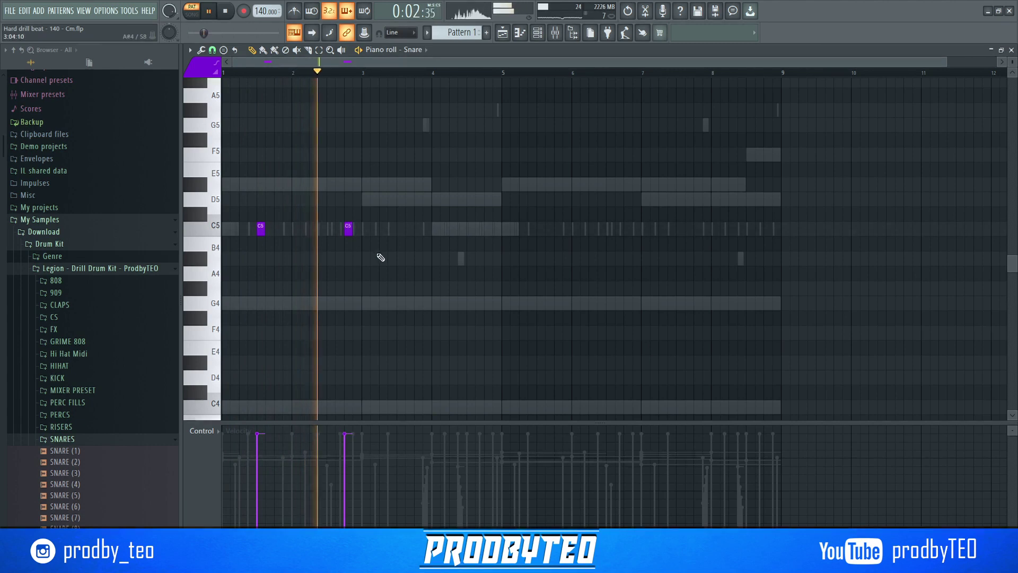
click(402, 231)
click(454, 230)
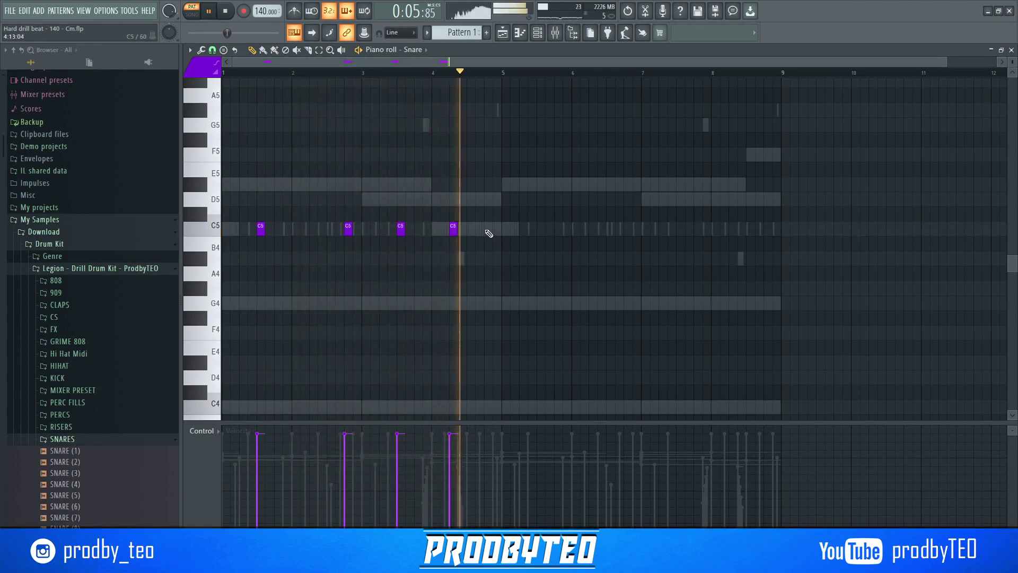
click(489, 233)
right_click(454, 232)
key(space)
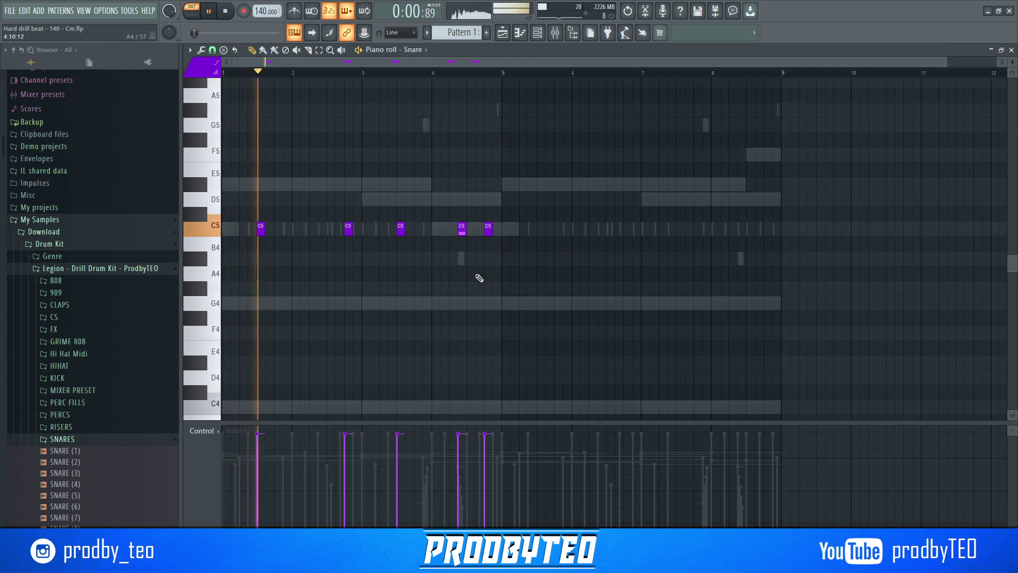
- Add C5 snare notes on beat 3 of bars 5 and 7, steps 11 and 13 of bar 6, and steps 13 and 15 of bar 8
ctrl+scroll(481, 279, up, 2)
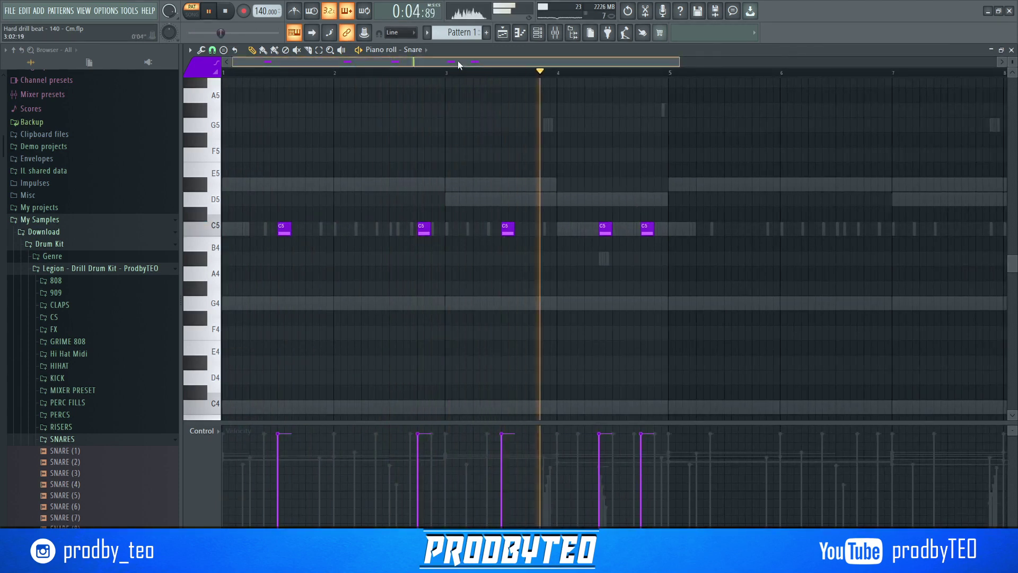
click(575, 228)
click(701, 228)
click(715, 228)
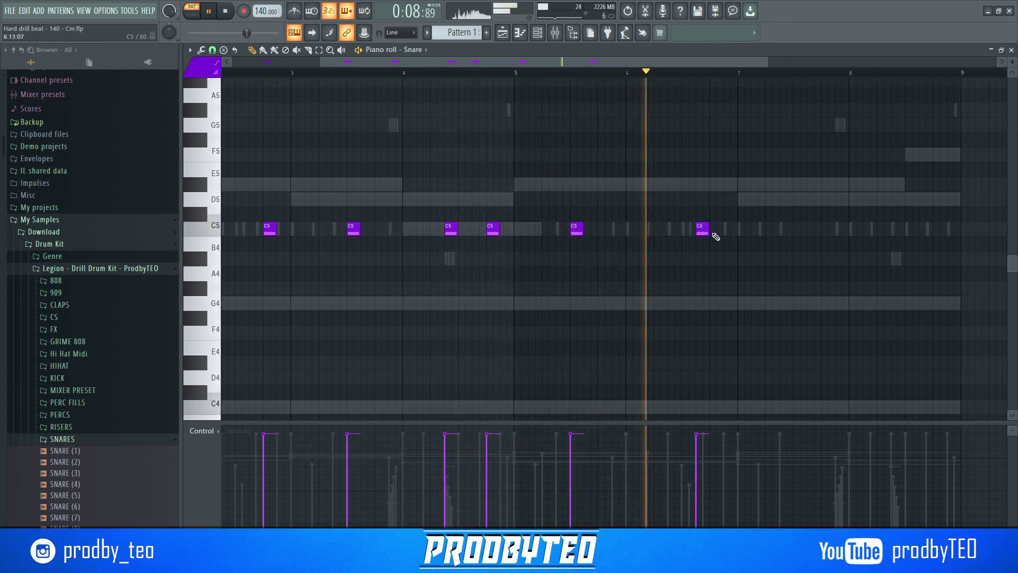
click(796, 229)
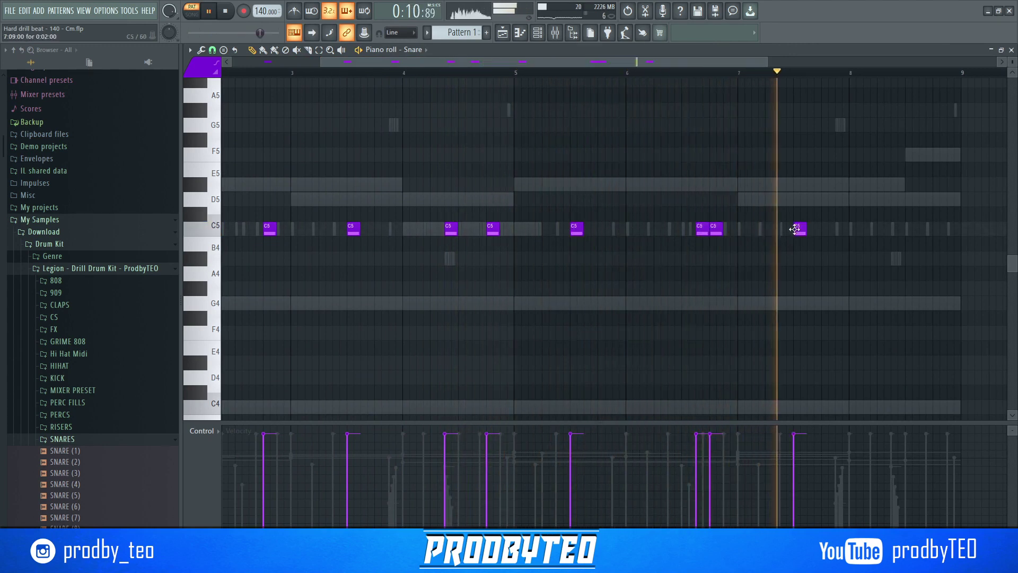
click(951, 228)
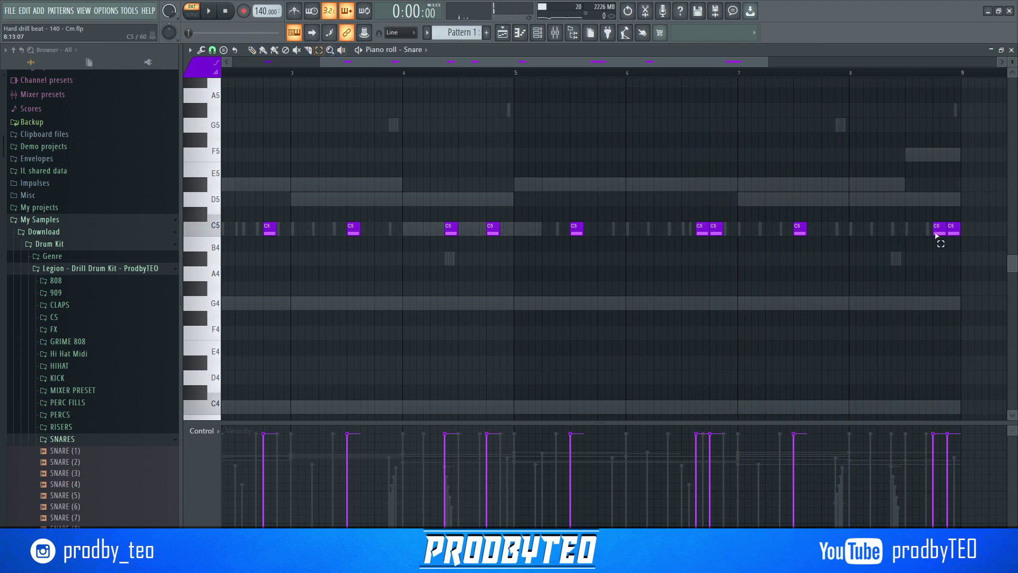
- Chop the snare note on beat 4 of bar 8 into a G4 roll with rising velocities
key(alt+u)
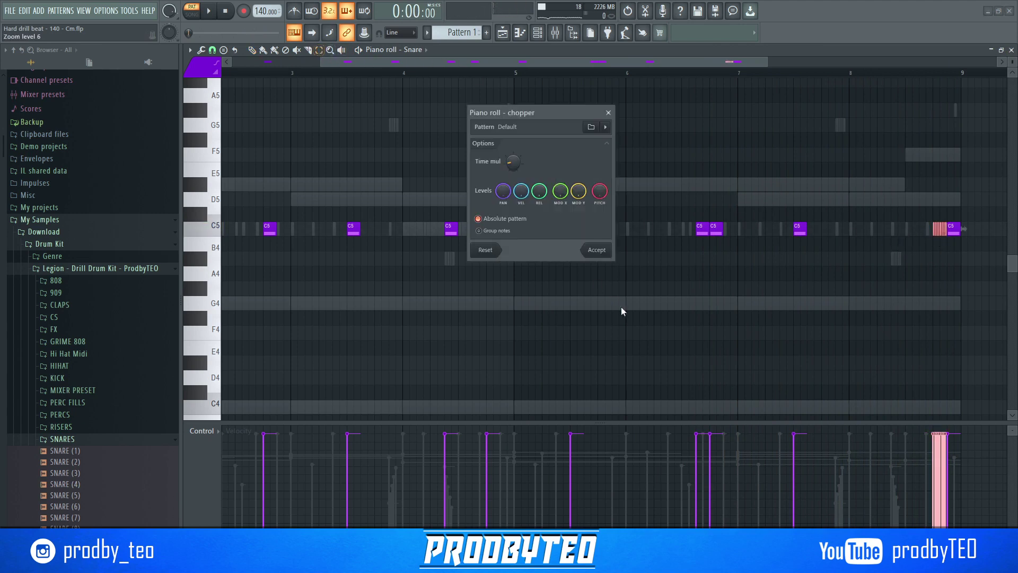
click(596, 250)
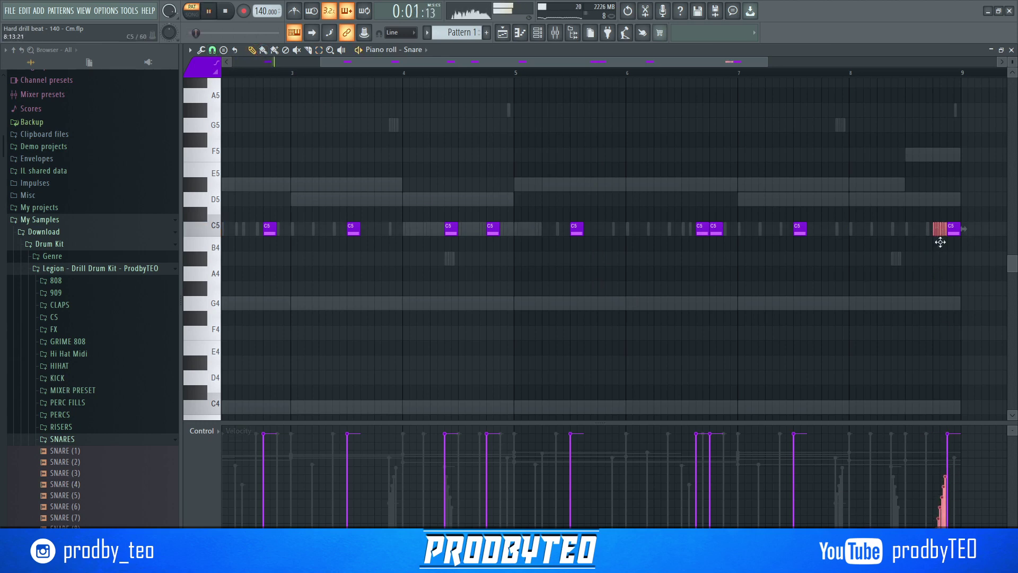
click(871, 331)
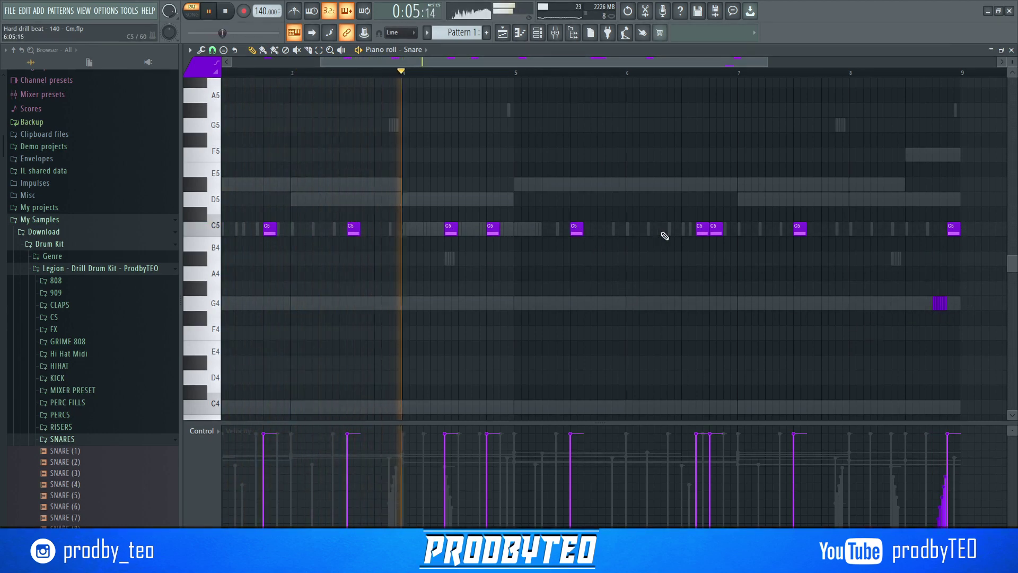
- Add a D#5 ghost snare note on step 7 of bar 6 and lower its velocity
click(669, 186)
click(667, 491)
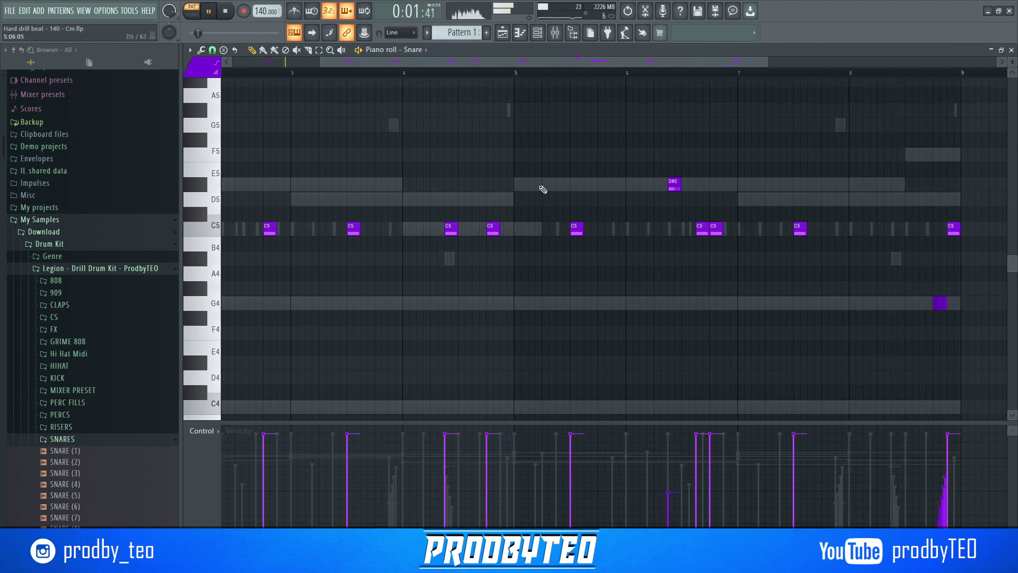
- Lower the velocities of the G4 snare roll in bar 8 and play the pattern back
drag(949, 321, 886, 281)
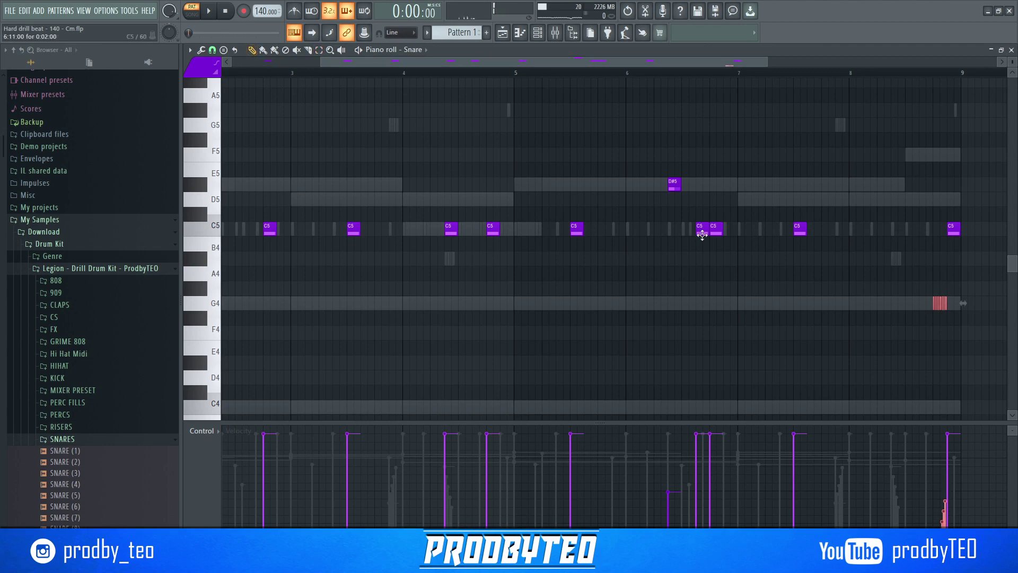
key(space)
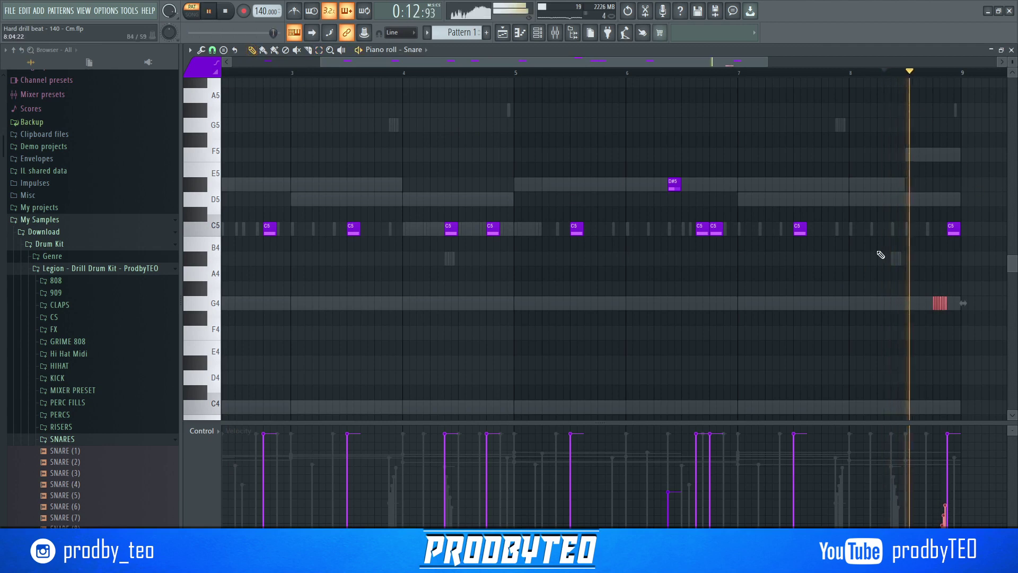
click(1012, 51)
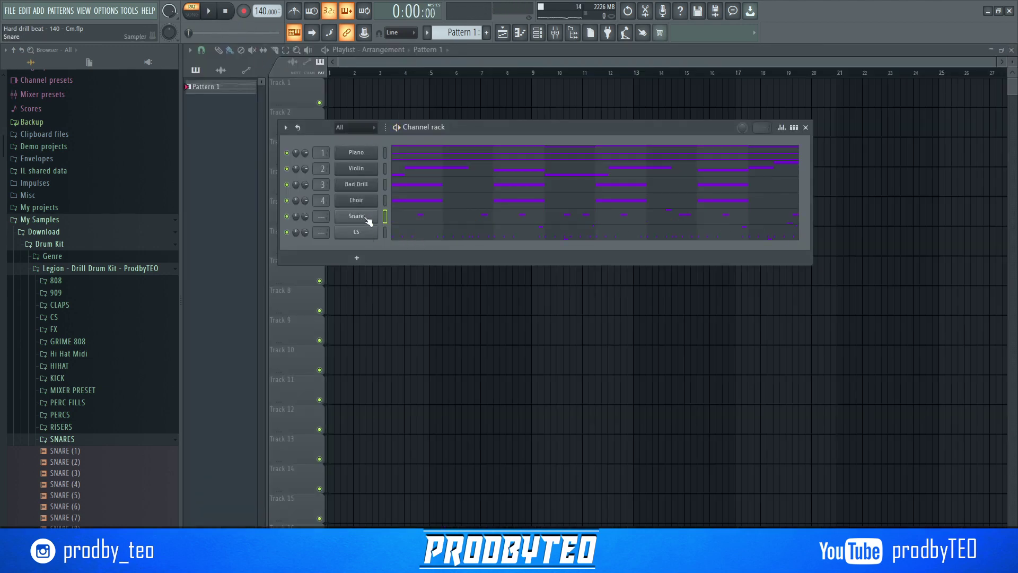
- Add the KICK (3) sample from the Legion drum kit as a new channel and rename it Kick
click(63, 439)
click(63, 378)
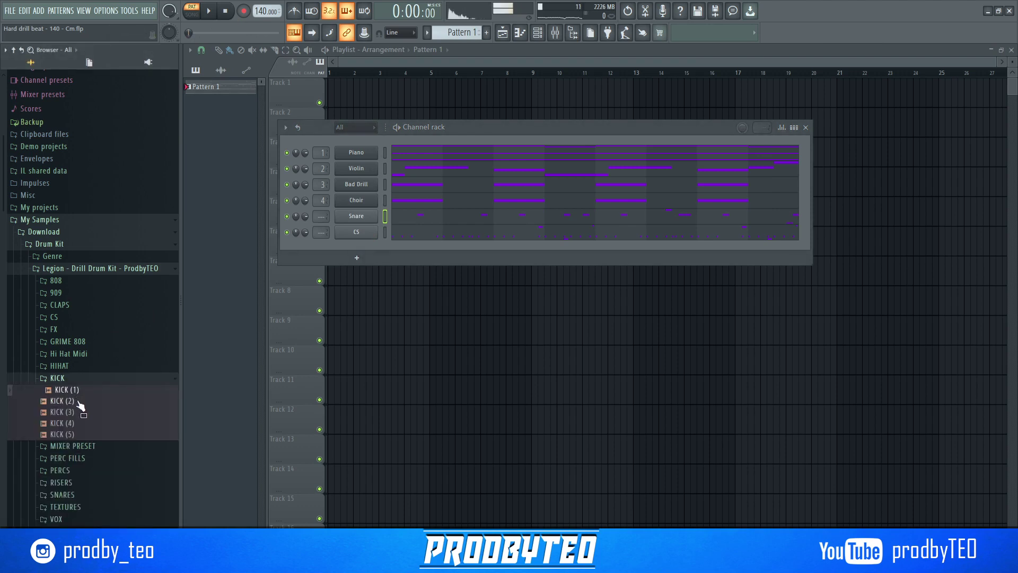
drag(356, 262, 353, 243)
right_click(356, 248)
click(415, 272)
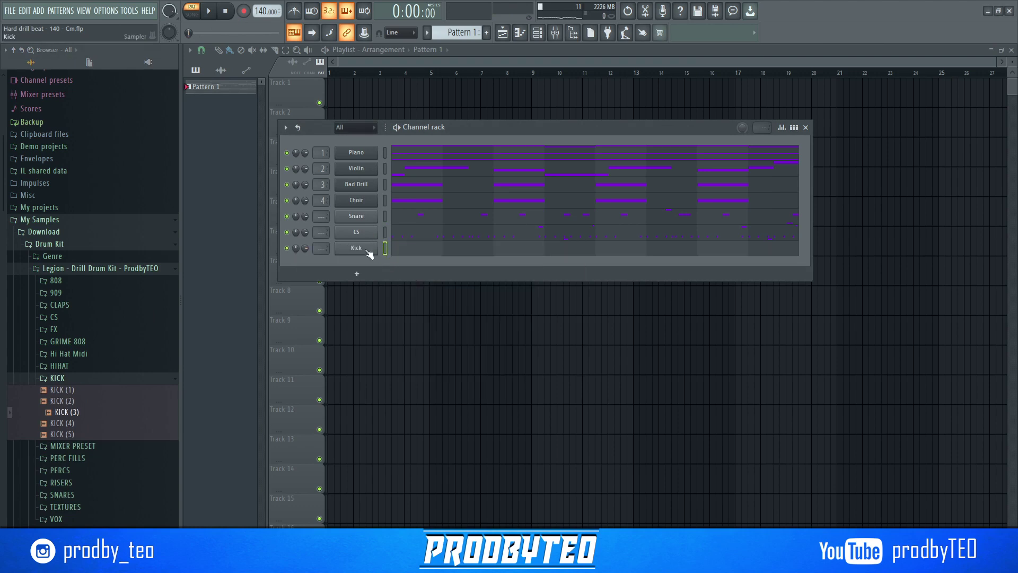
- Place C5 kick notes on beat 1 of bars 1, 3 and 5, steps 7 and 15 of bar 2, and steps 7 and 13 of bar 4
click(408, 218)
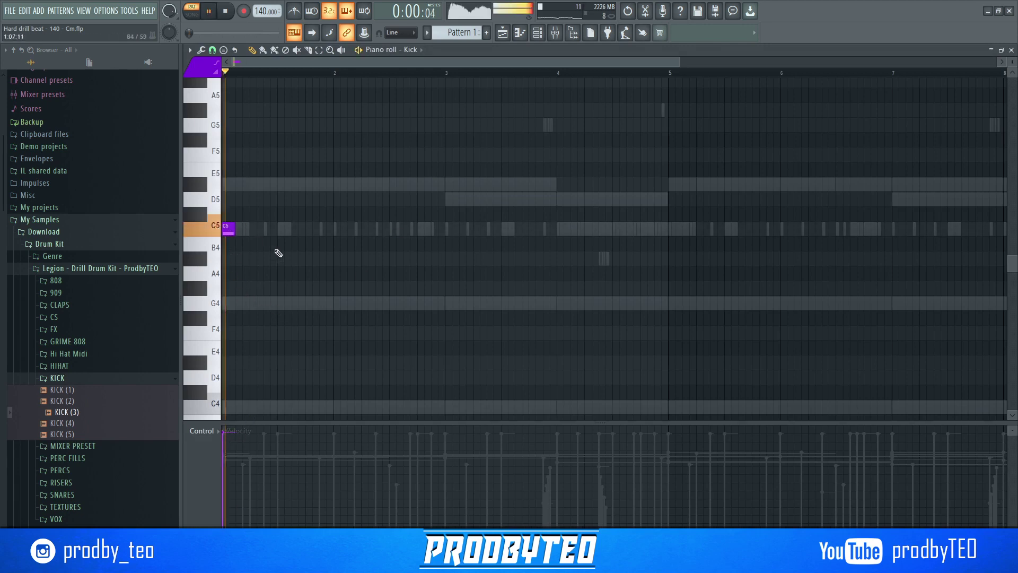
click(380, 229)
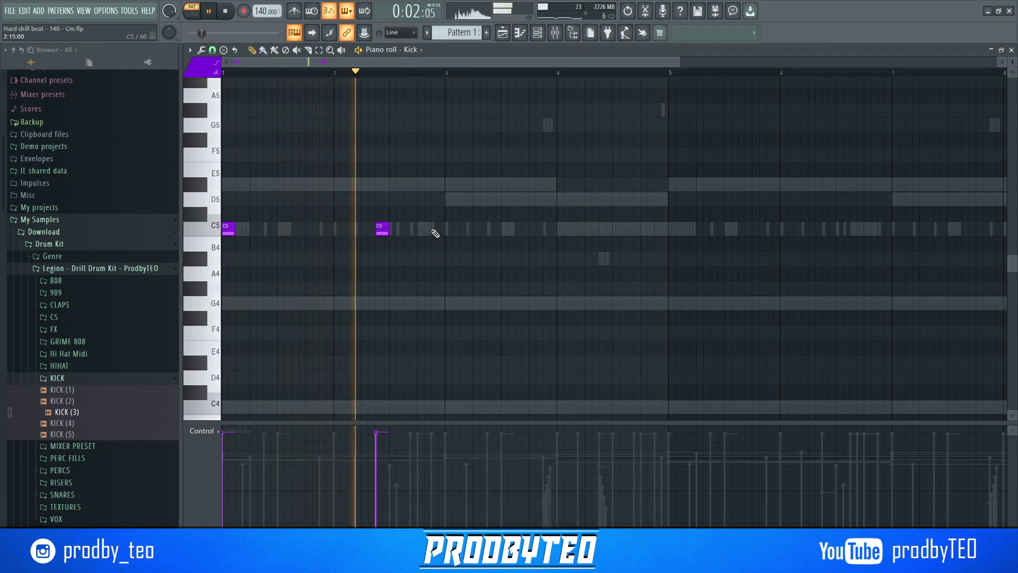
click(435, 230)
click(449, 229)
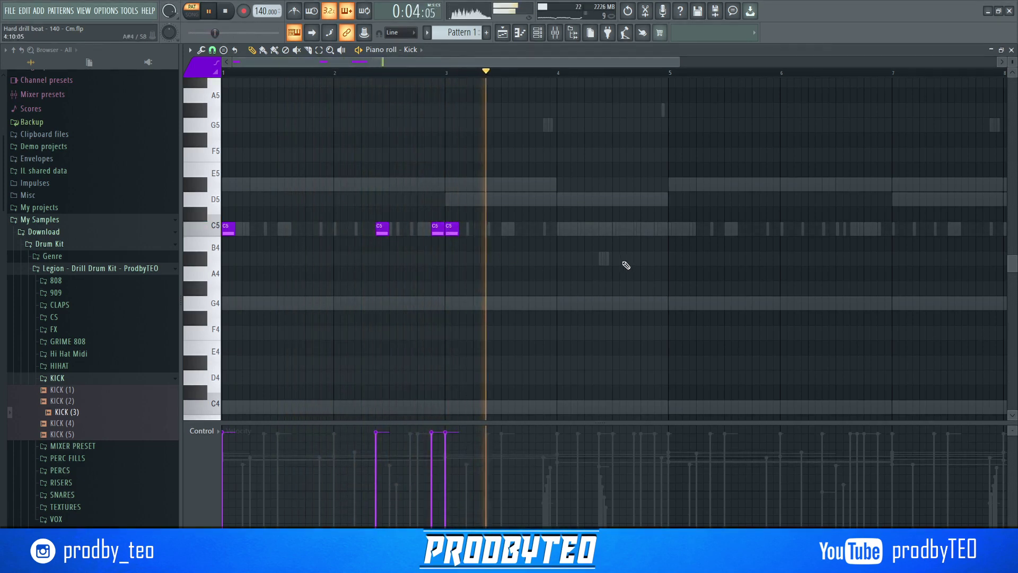
click(602, 231)
click(630, 231)
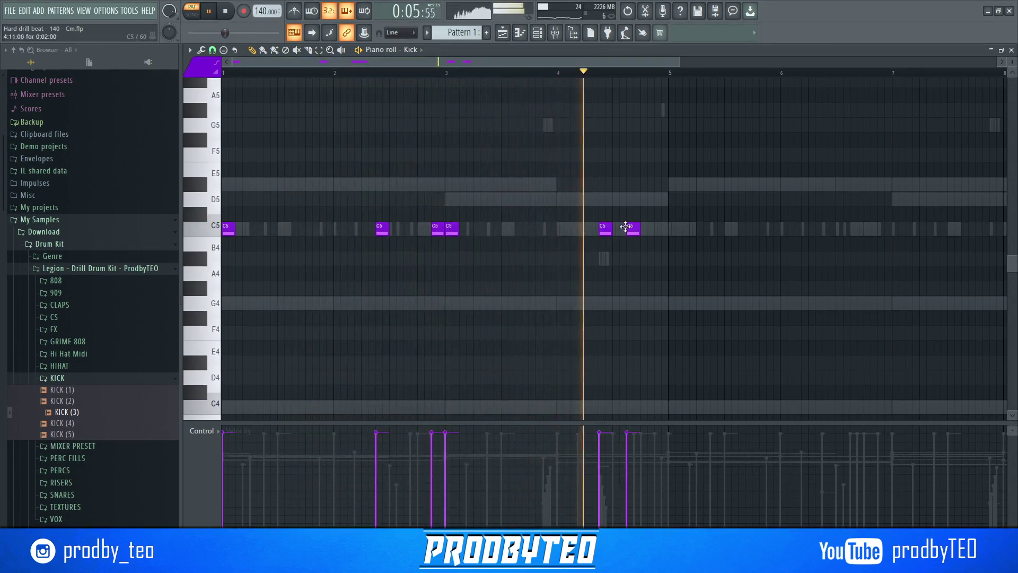
click(670, 232)
drag(629, 229, 644, 229)
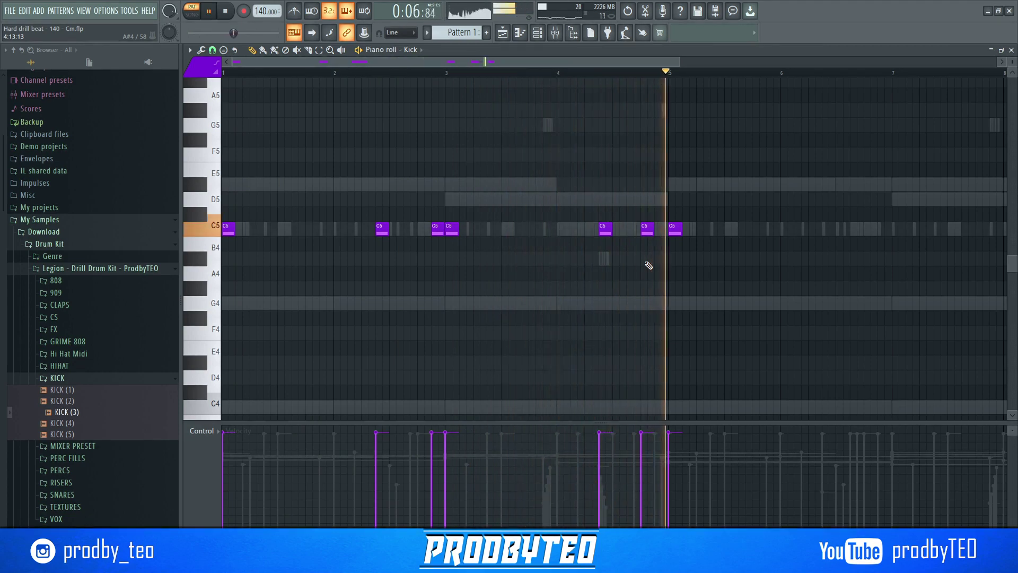
- Duplicate the four-bar kick pattern and align the copy to start at bar 5
key(ctrl+b)
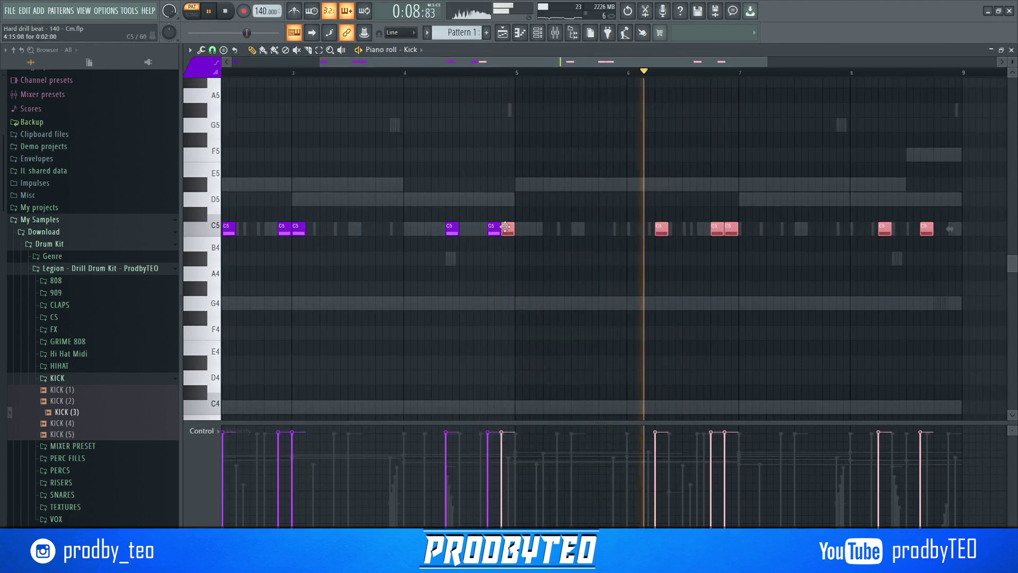
drag(505, 227, 520, 227)
click(584, 275)
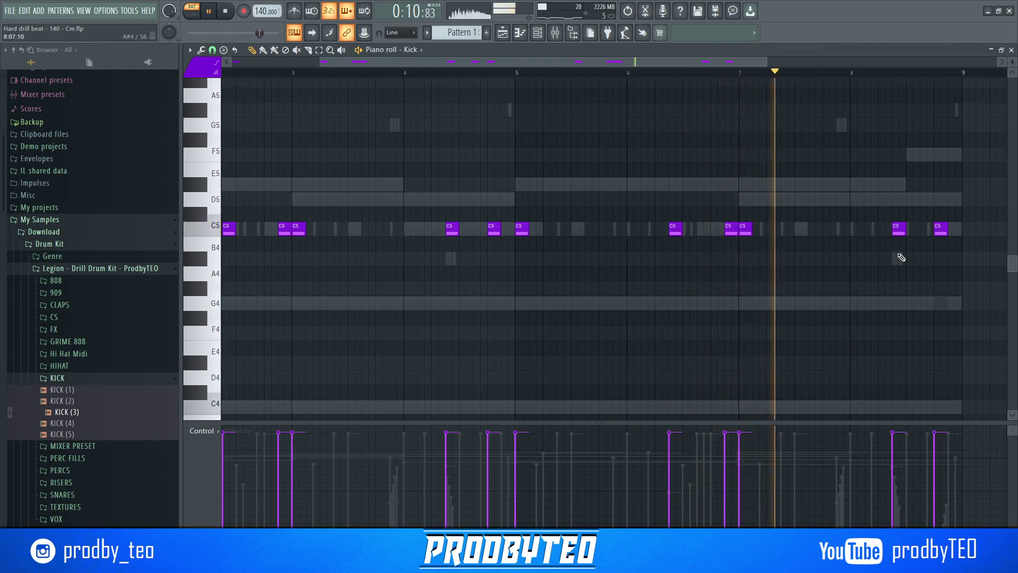
click(1011, 50)
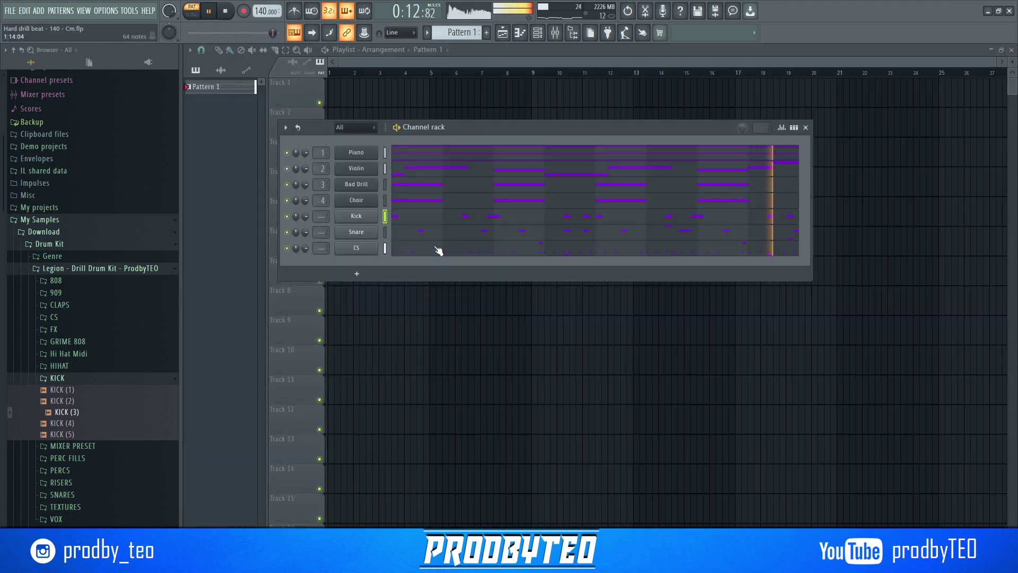
- Add the 808 (2) sample as a new channel above the kick and rename it 808
click(68, 378)
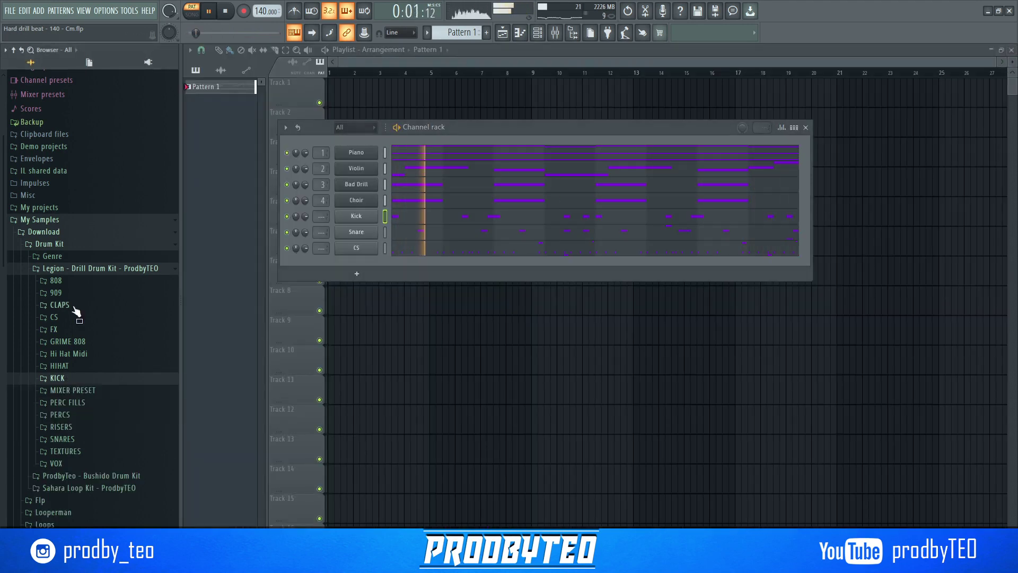
click(64, 282)
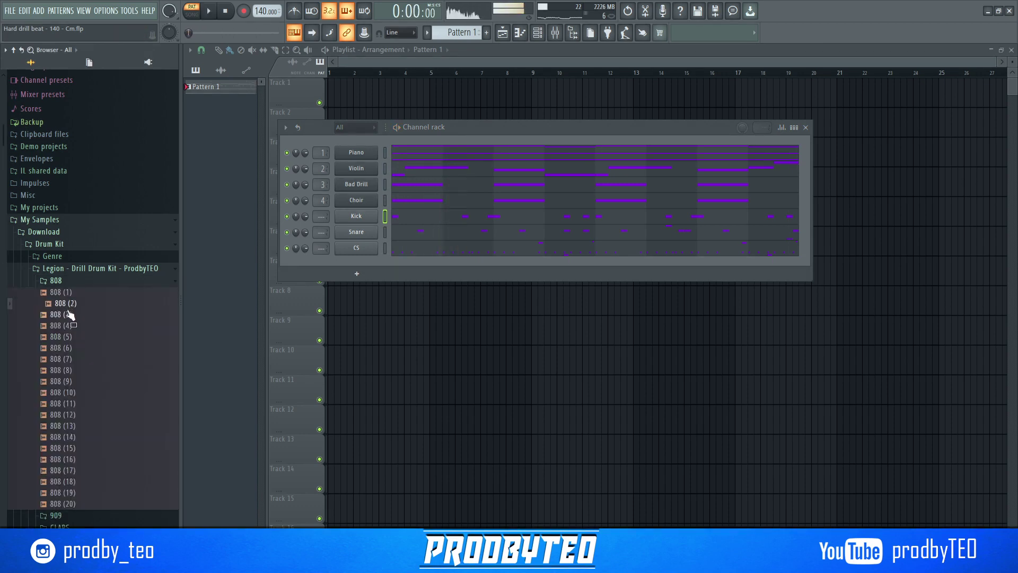
drag(364, 261, 366, 265)
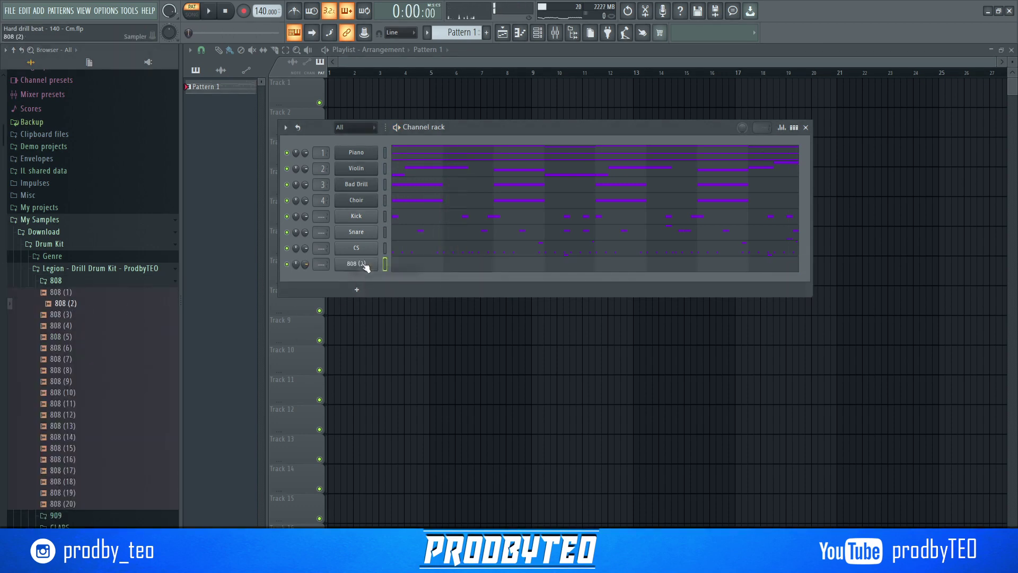
right_click(366, 220)
click(409, 241)
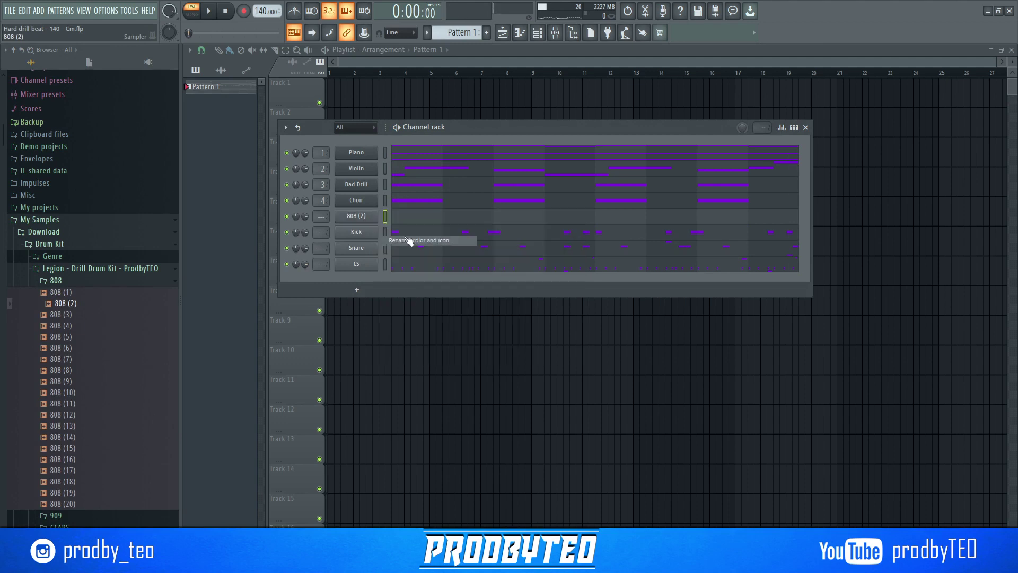
text(808)
key(Return)
- Enable the volume envelope on the 808 channel with a release time of 0%
click(365, 217)
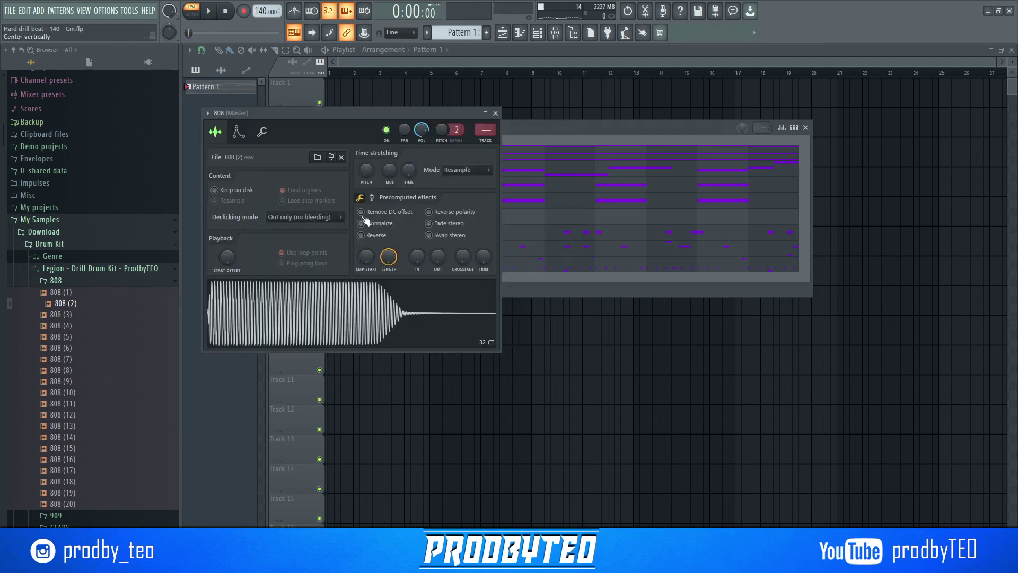
click(239, 132)
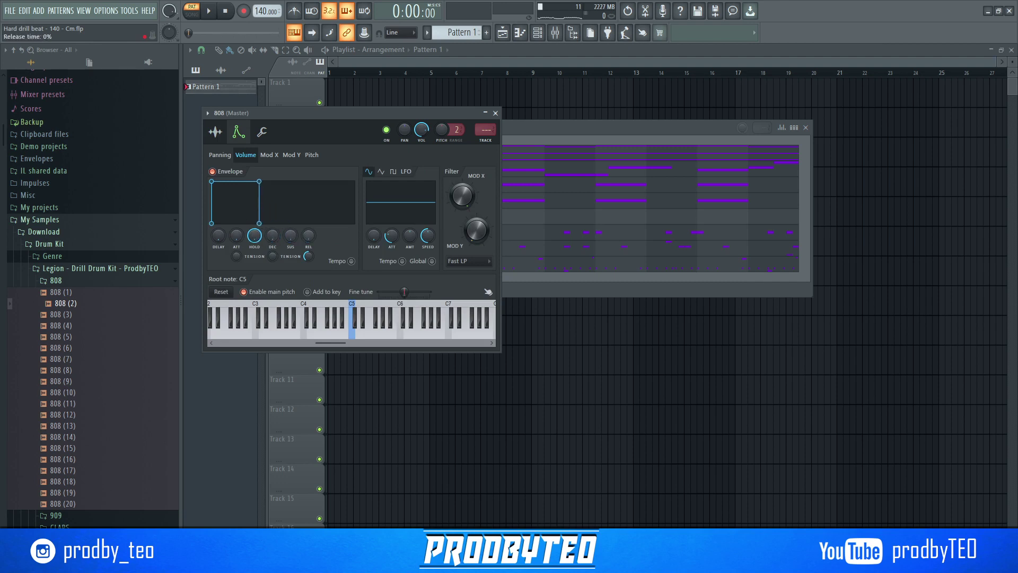
click(215, 132)
- Inspect the pitch of the 808 (2) sample in the pitch corrector
right_click(299, 301)
click(350, 356)
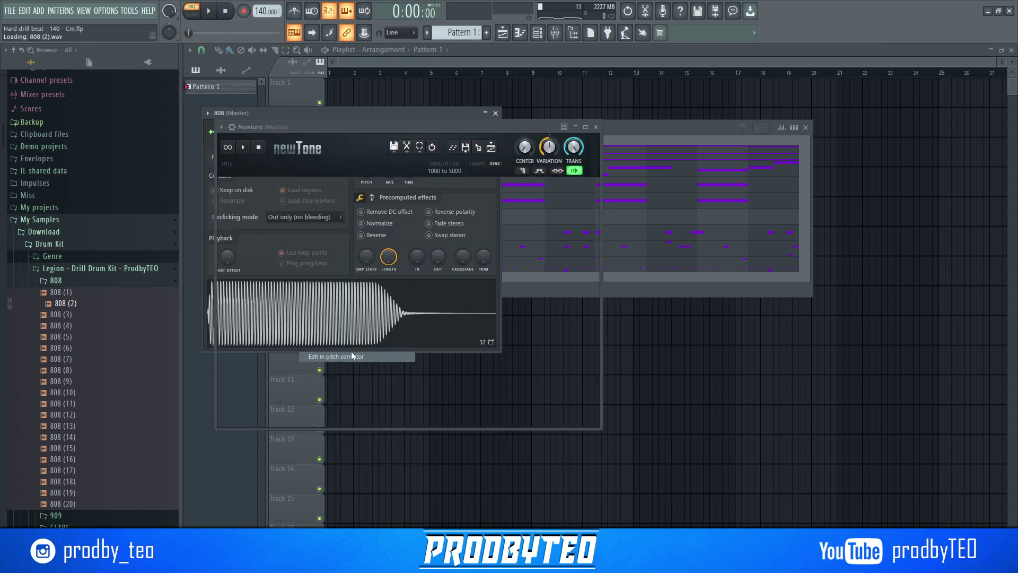
click(595, 127)
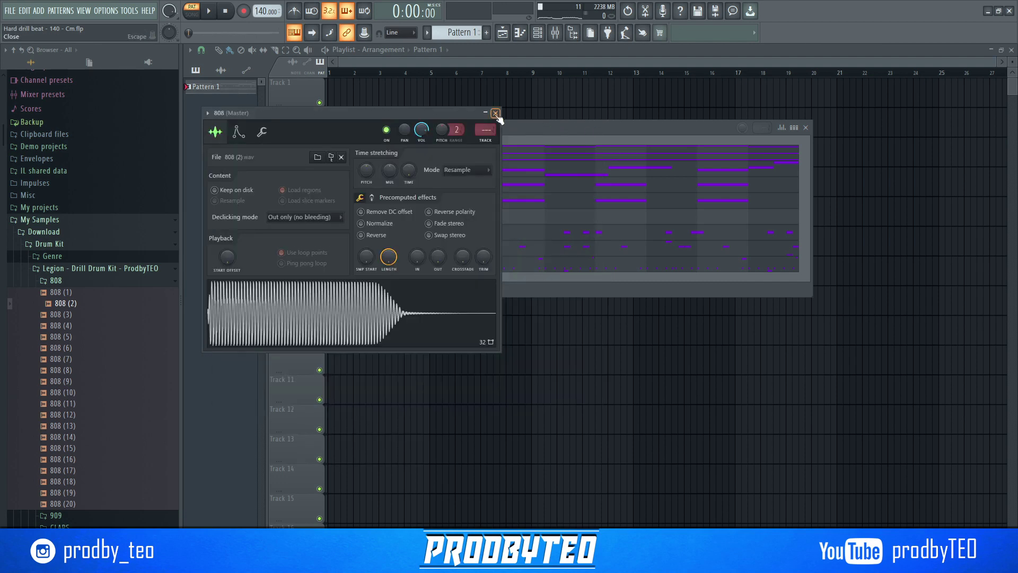
click(496, 113)
- Place half-bar C5 notes for the 808 at the start of bars 1, 3 and 5
click(360, 246)
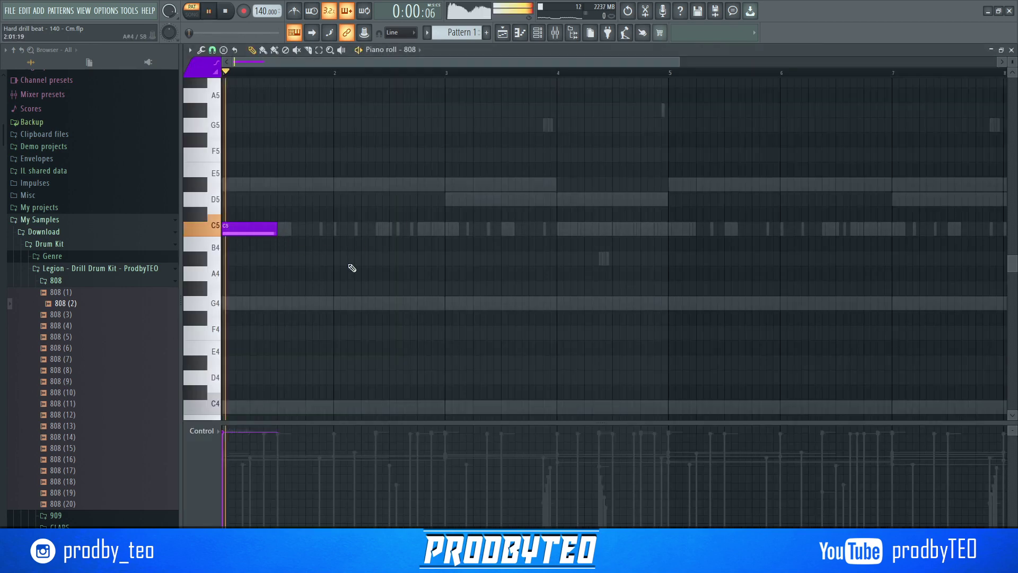
click(450, 228)
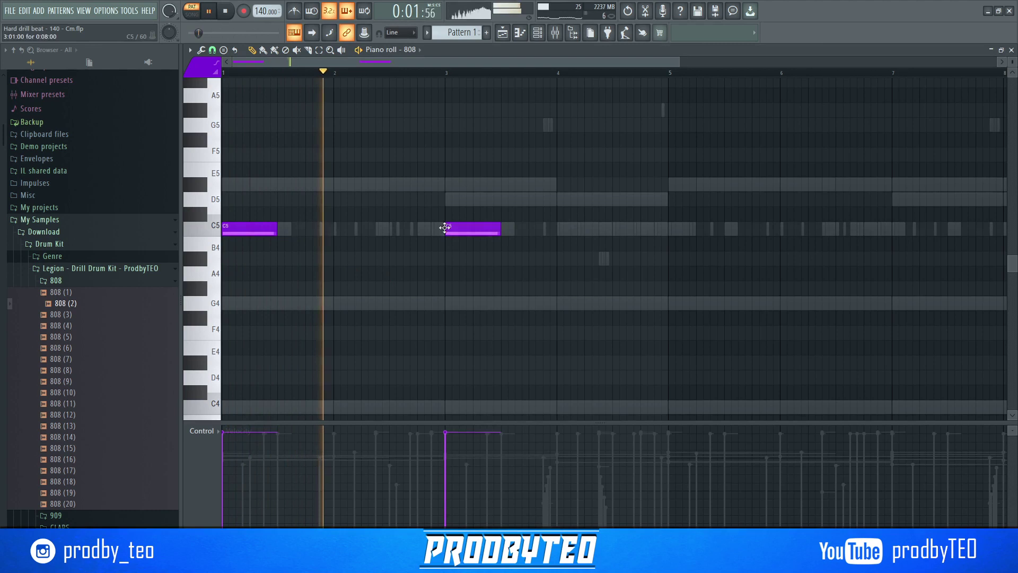
click(671, 229)
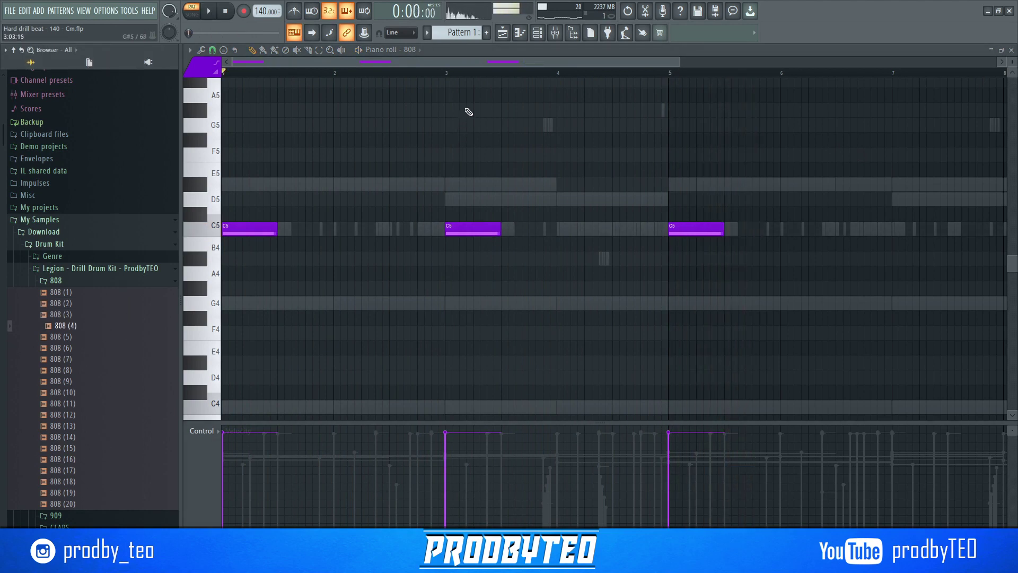
- Replace the 808 channel's sample with 808 (4), normalized and with its start trimmed slightly
click(538, 34)
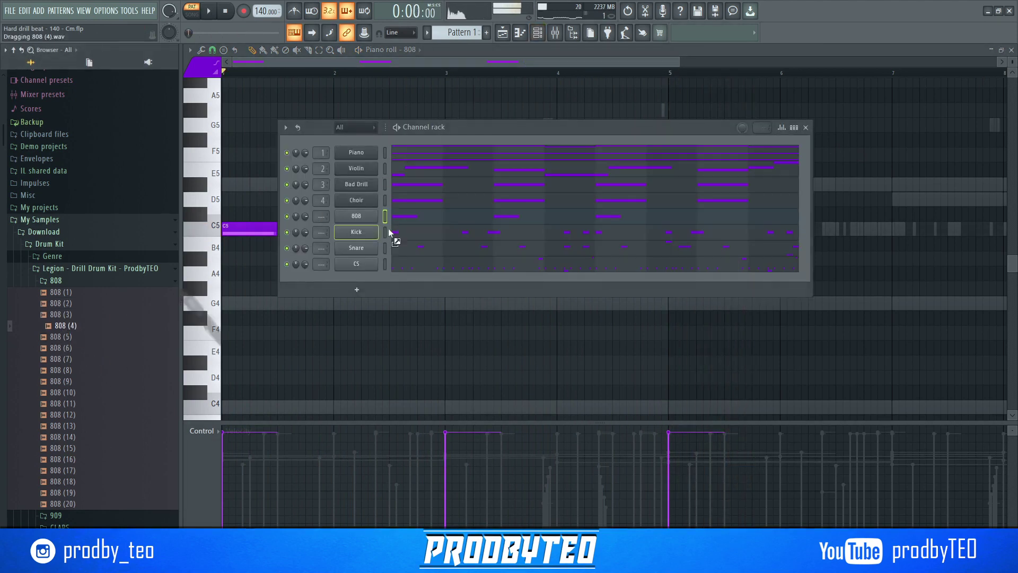
click(355, 217)
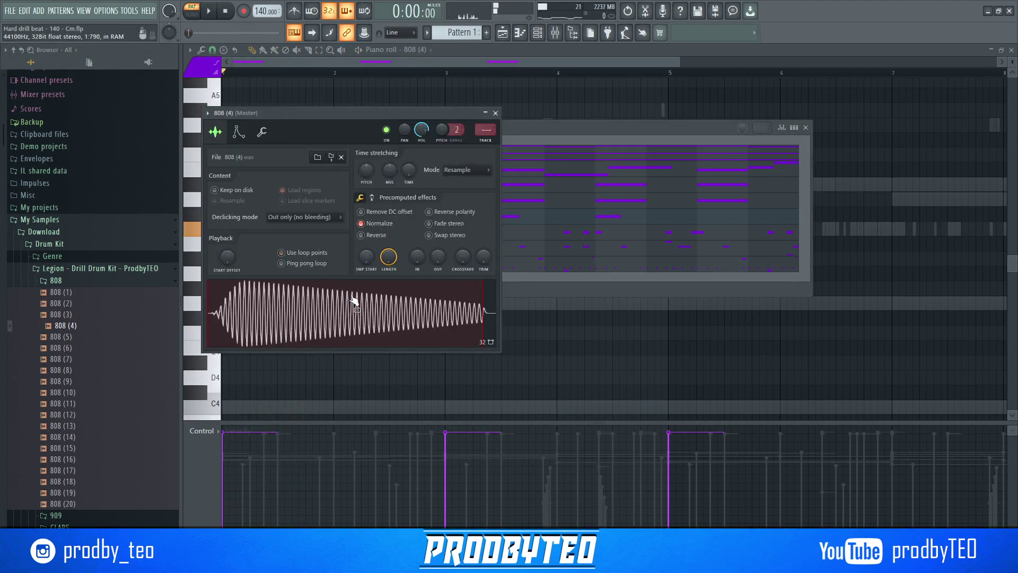
drag(354, 300, 348, 307)
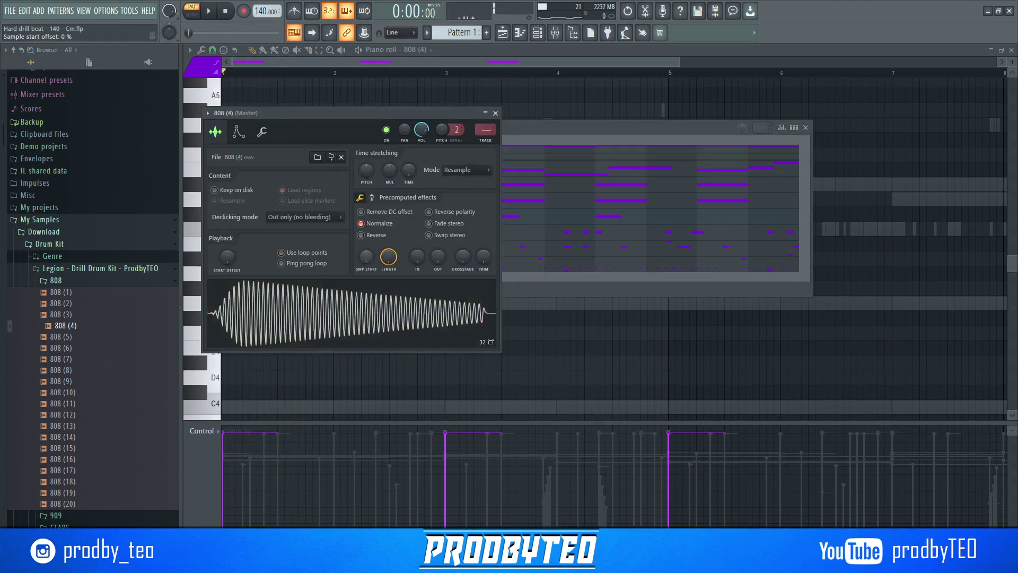
- Check the root pitch of the 808 (4) sample in the pitch corrector and start playback
right_click(342, 311)
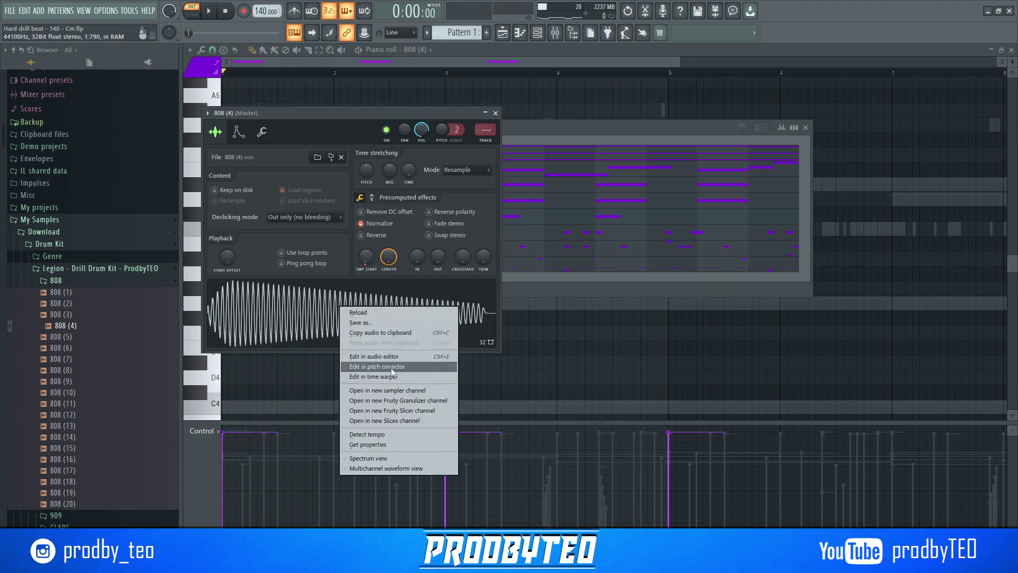
click(390, 368)
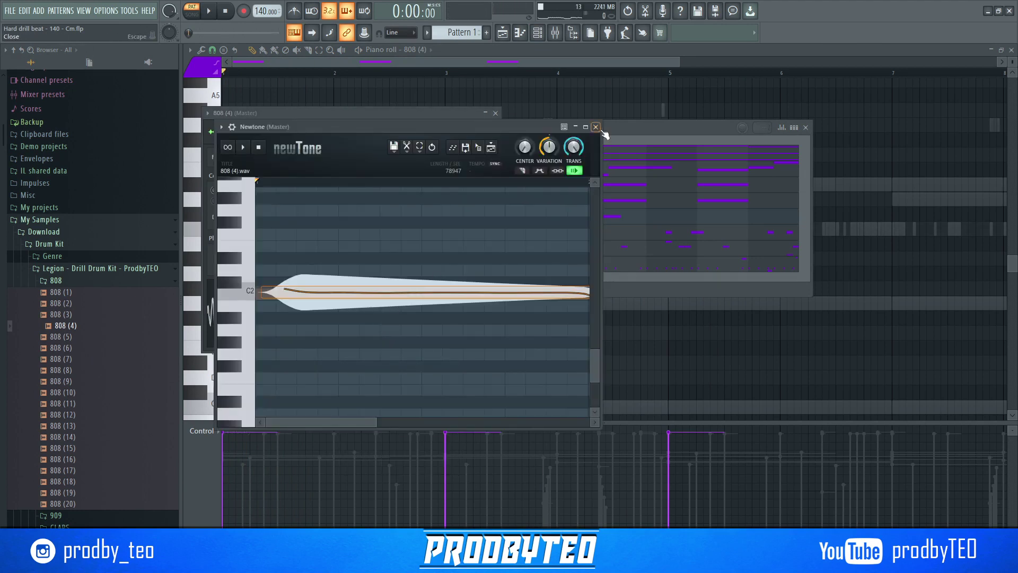
click(595, 127)
key(space)
click(496, 113)
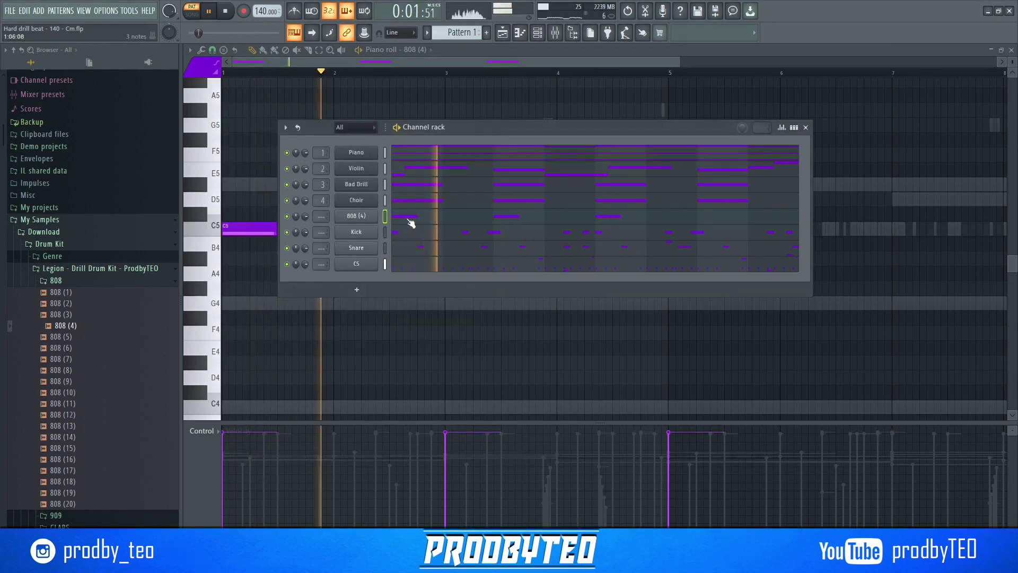
- Rename the 808 (4) channel as 808
right_click(371, 216)
click(424, 239)
text(808)
key(Return)
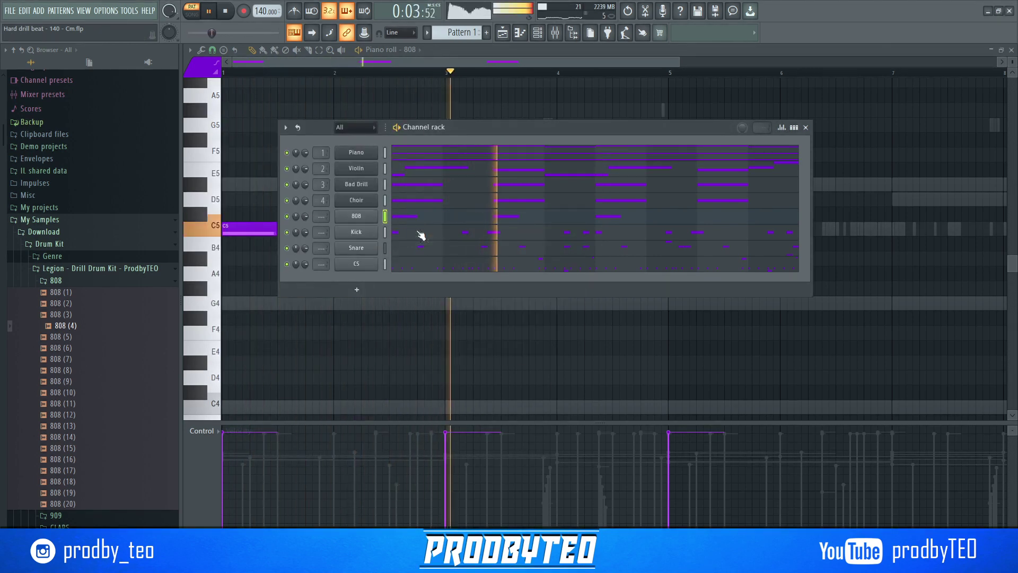
- Shorten the first 808 note to six steps and add C5 notes on step 7 of bar 1 and steps 7 and 13 of bar 2
key(F5)
click(424, 218)
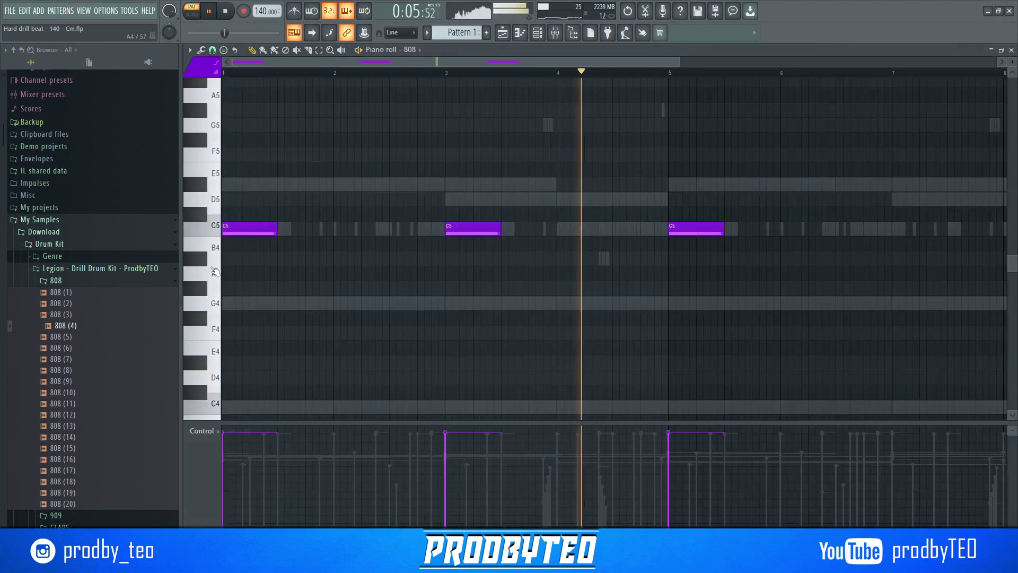
key(space)
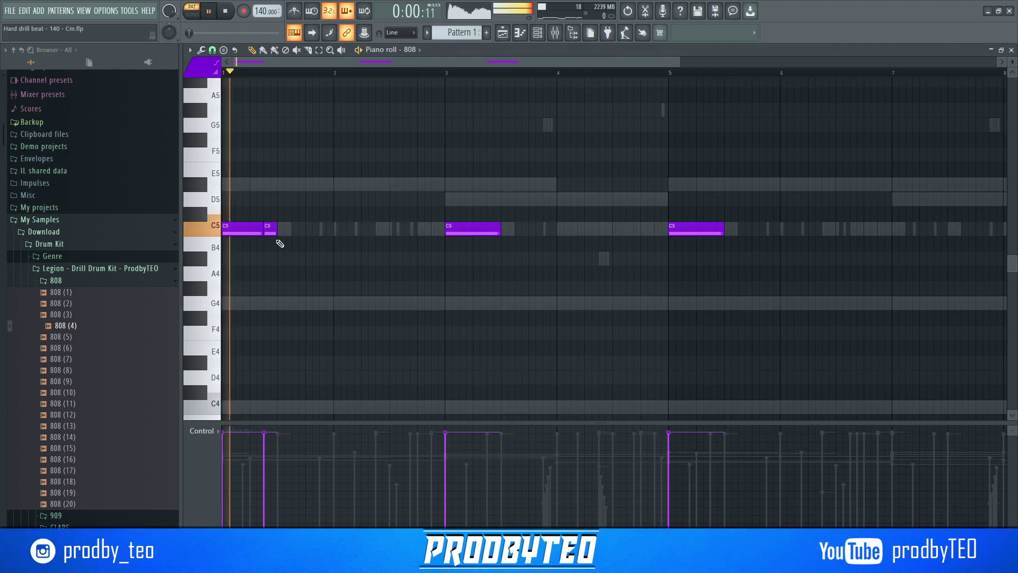
click(377, 229)
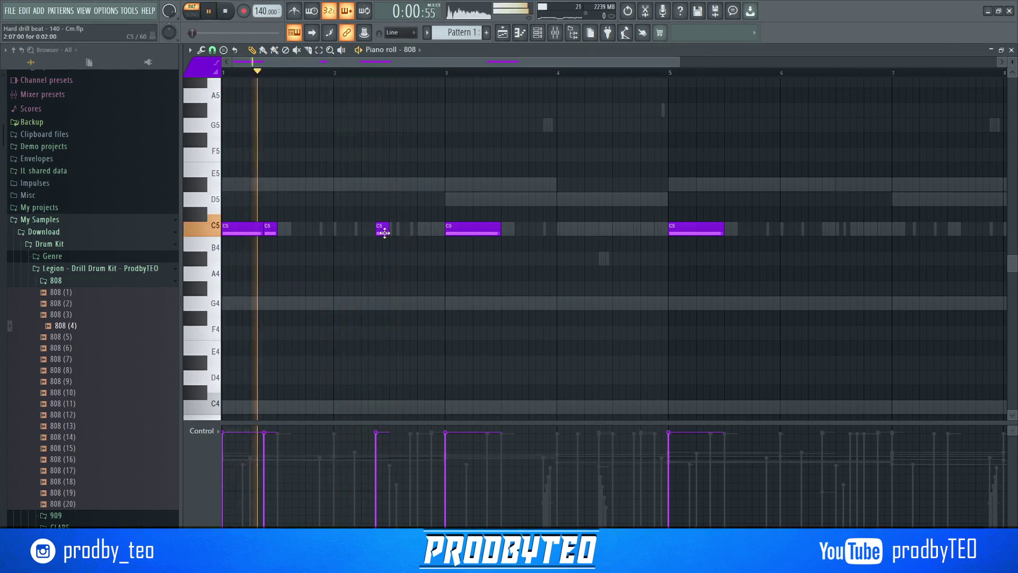
drag(385, 233, 402, 232)
click(418, 229)
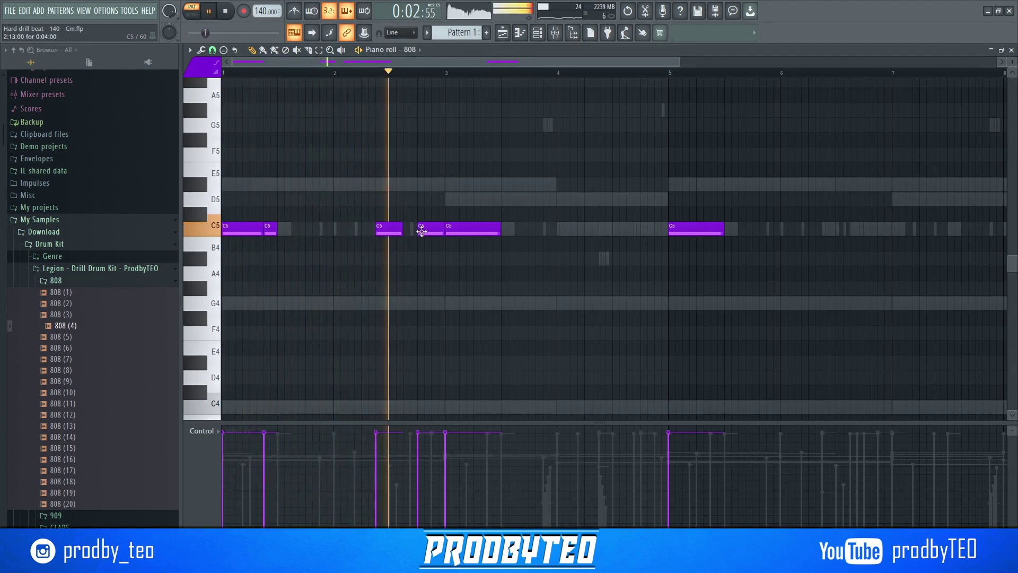
- Rearrange the 808 notes in bar 2 so that C5 notes start on steps 5 and 9
drag(423, 233, 375, 232)
key(space)
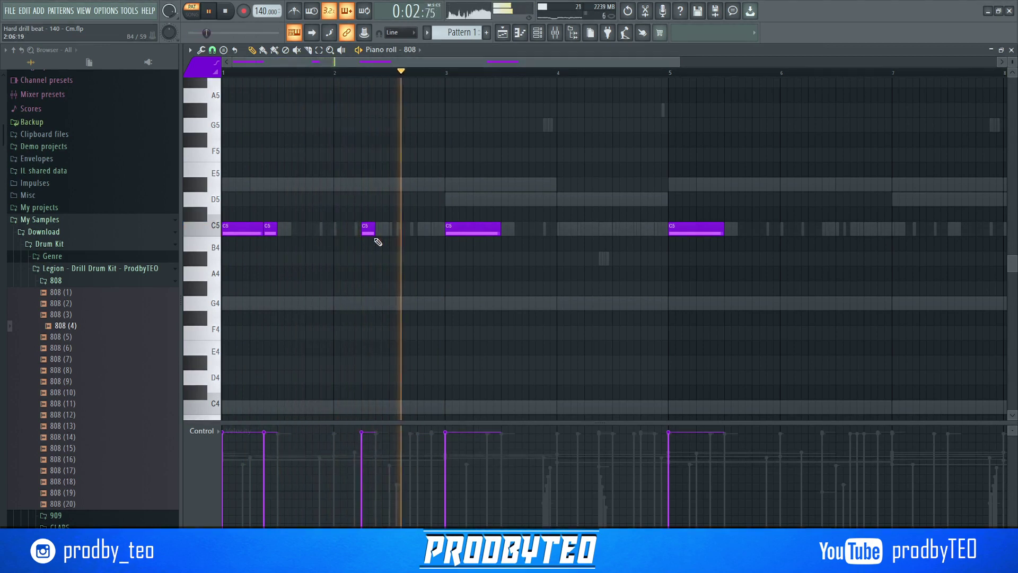
key(space)
drag(401, 232, 418, 231)
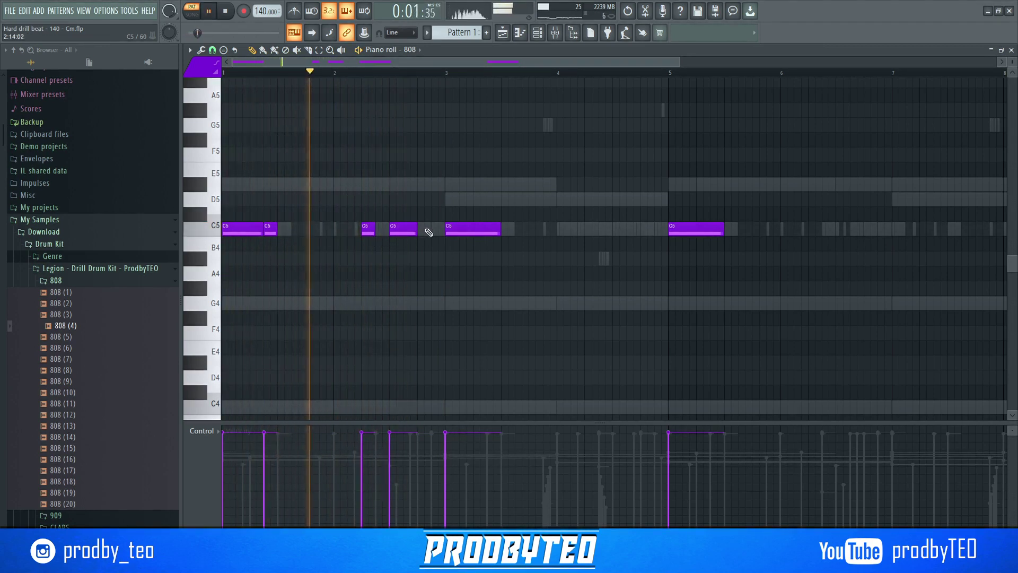
- Add a four-step G5 note on step 13 of bar 2 and lengthen the C5 note on step 5 to four steps
click(419, 184)
key(space)
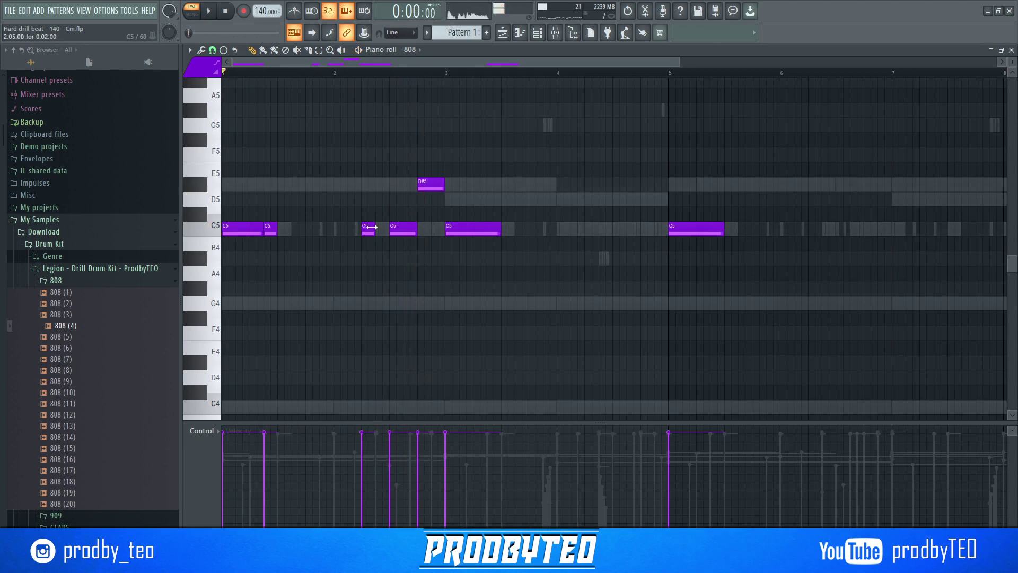
key(space)
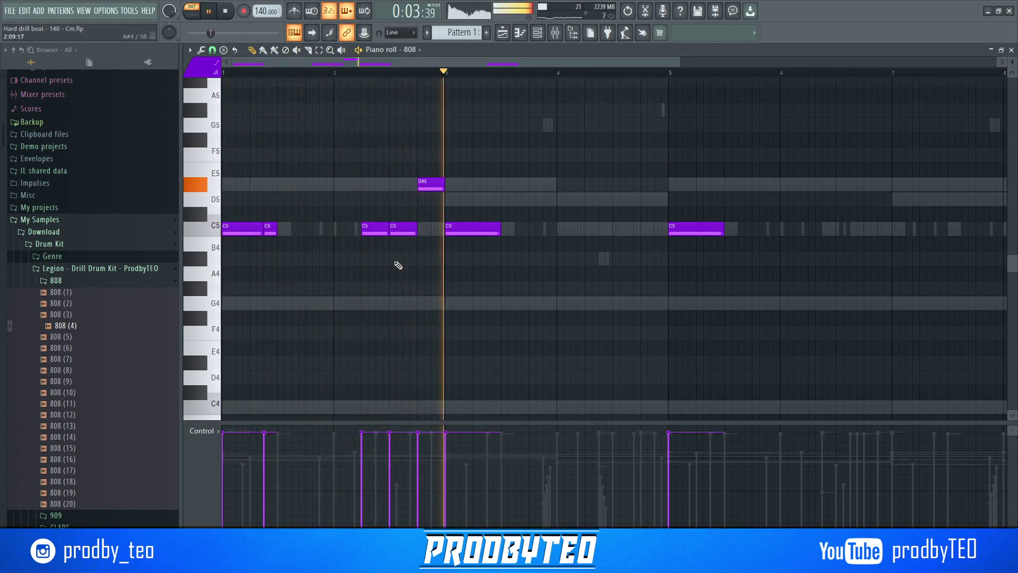
key(space)
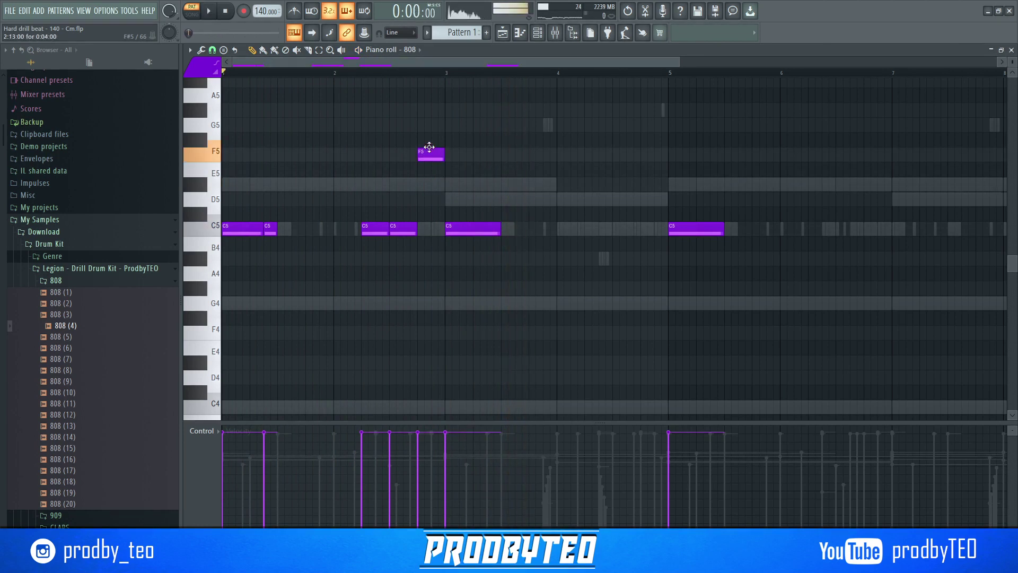
key(space)
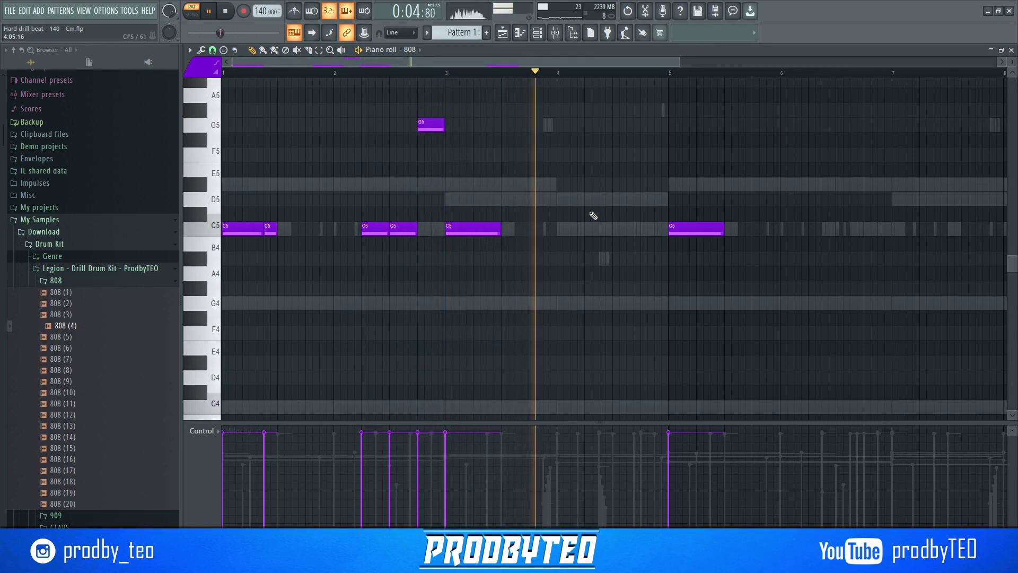
- Add four-step C5 notes on steps 1, 5, 9 and 13 of bar 4
click(566, 228)
click(588, 227)
key(space)
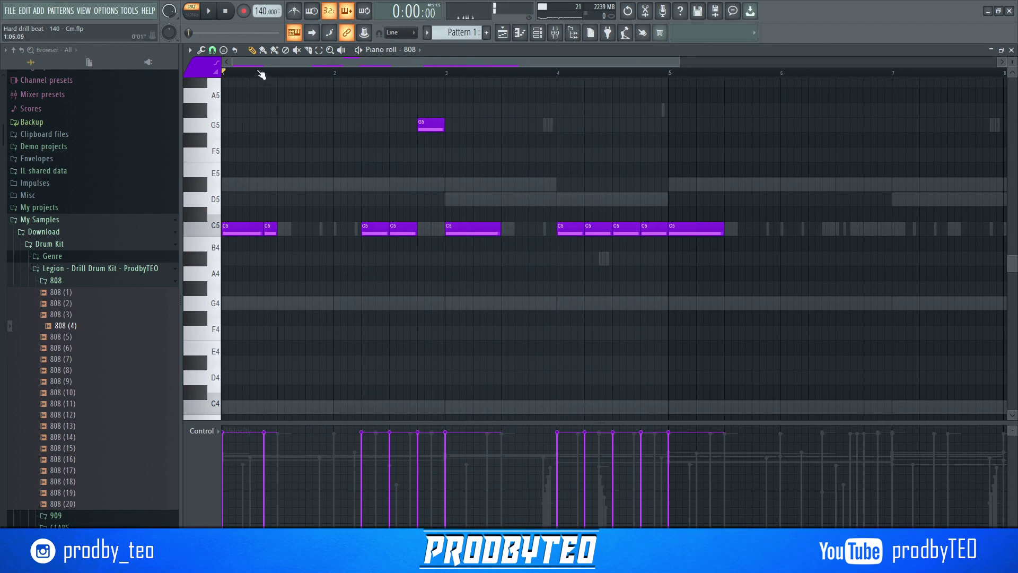
- Add short slide notes at D#5, F5, G#5 and G5 above the four C5 notes in bar 4, temporarily changing the snap
click(213, 51)
click(226, 141)
double_click(559, 185)
click(559, 345)
click(213, 50)
click(240, 152)
key(space)
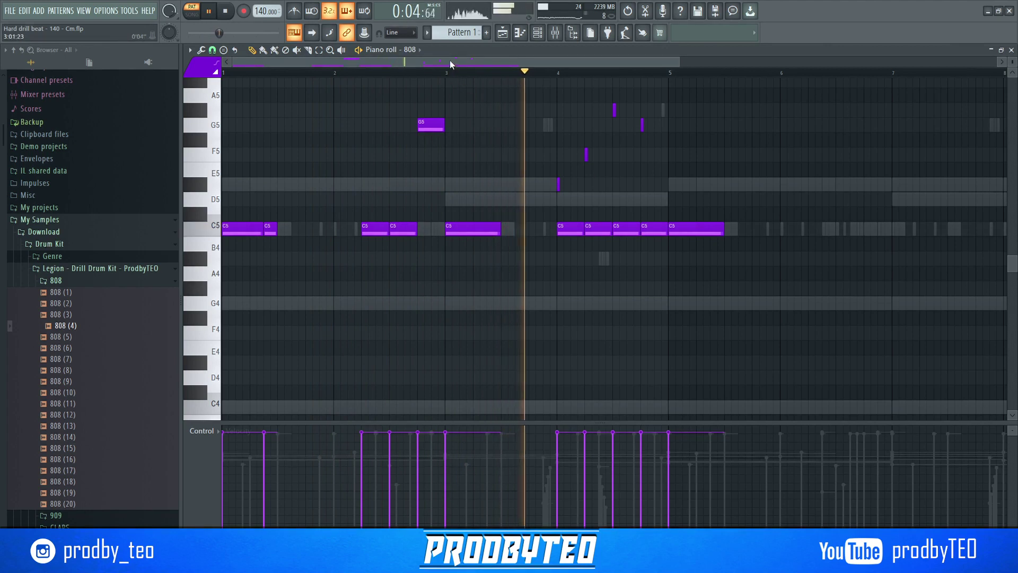
- Raise the four slide notes in bar 4 by an octave and shorten the C5 notes below them to two steps
drag(448, 62, 500, 75)
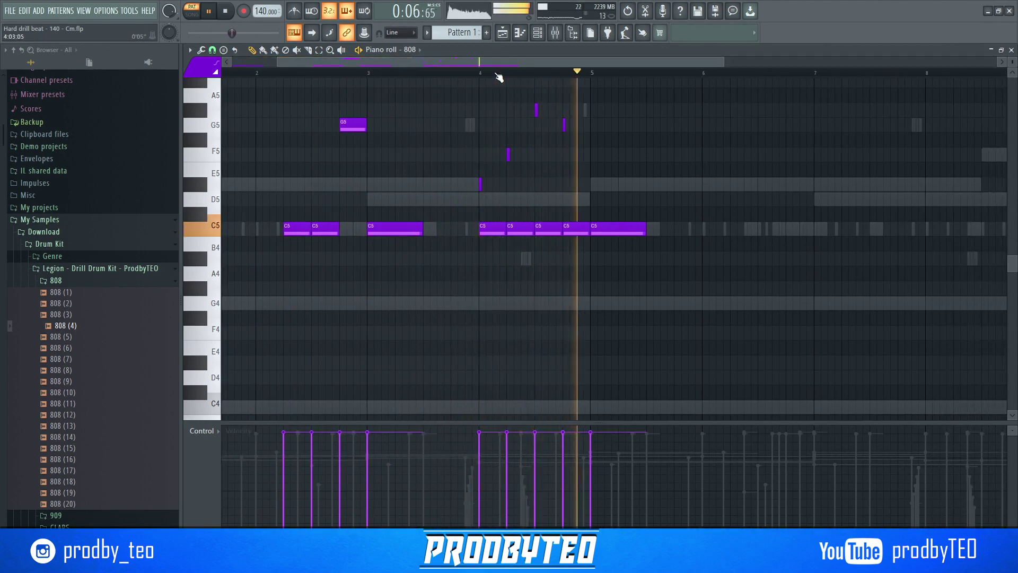
drag(597, 206, 461, 106)
scroll(462, 119, up, 5)
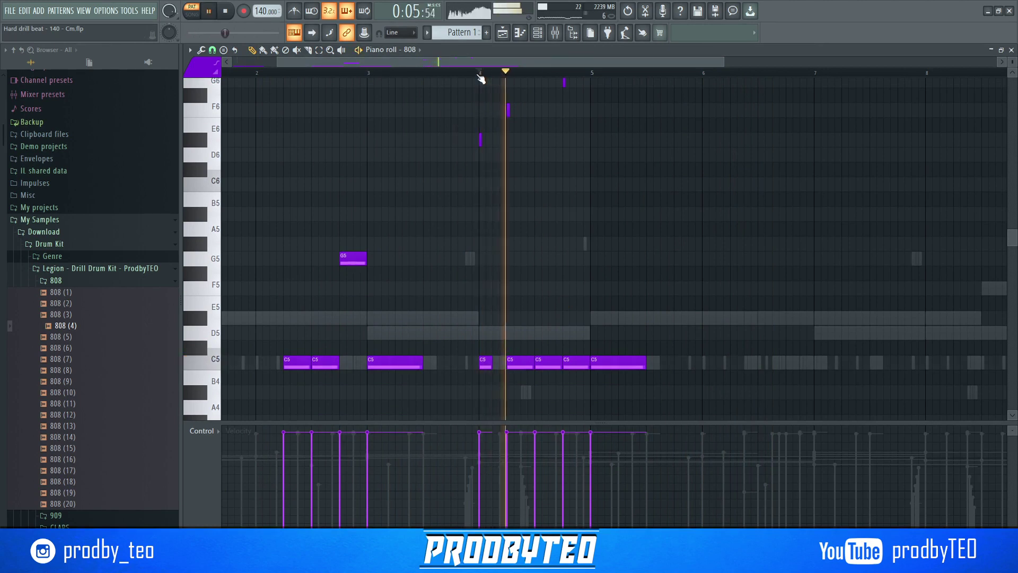
key(space)
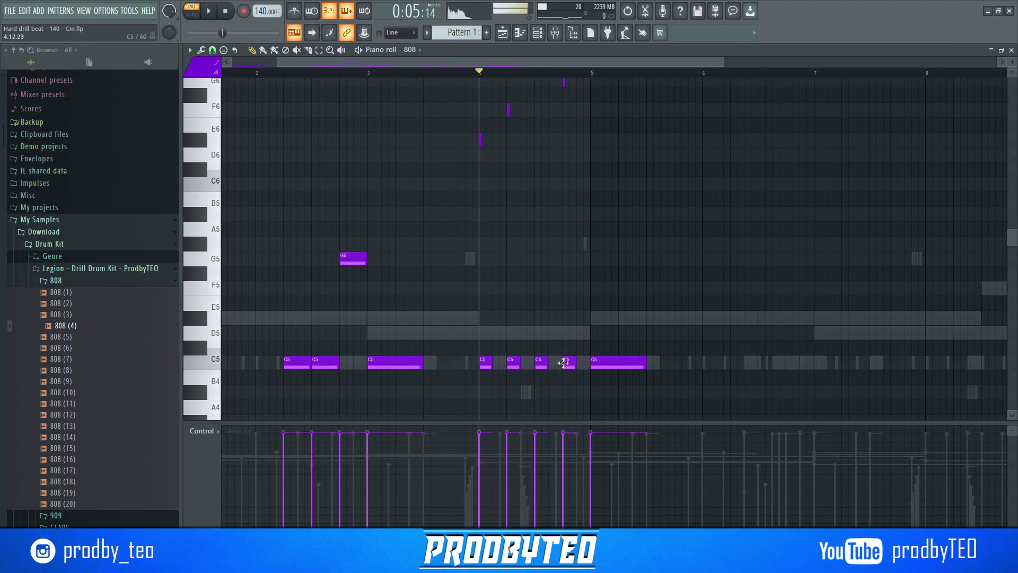
key(space)
scroll(547, 260, up, 2)
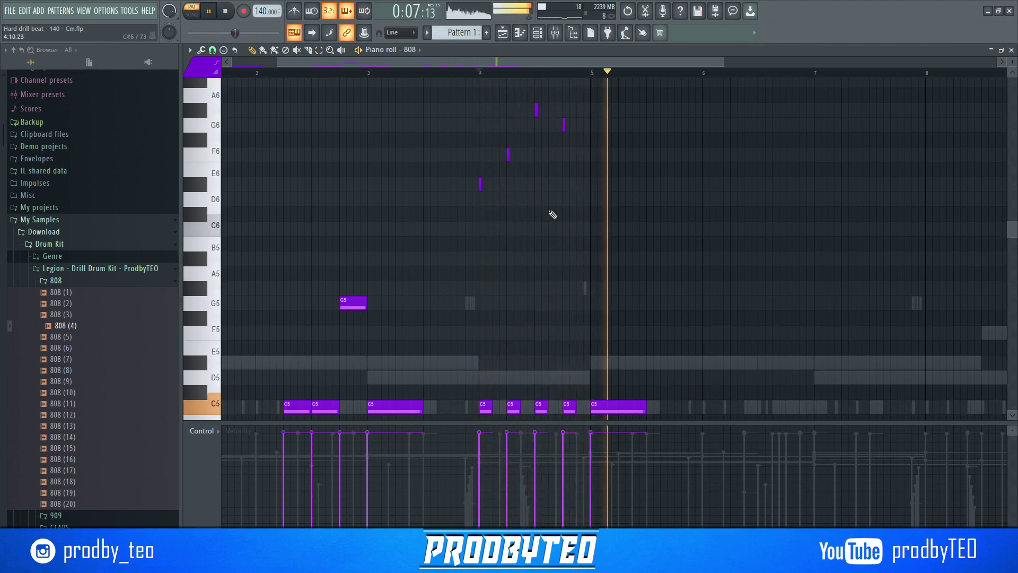
- Replace the last three slide notes in bar 4 with one at C6 on step 5 and two at D6 on steps 9 and 13
key(space)
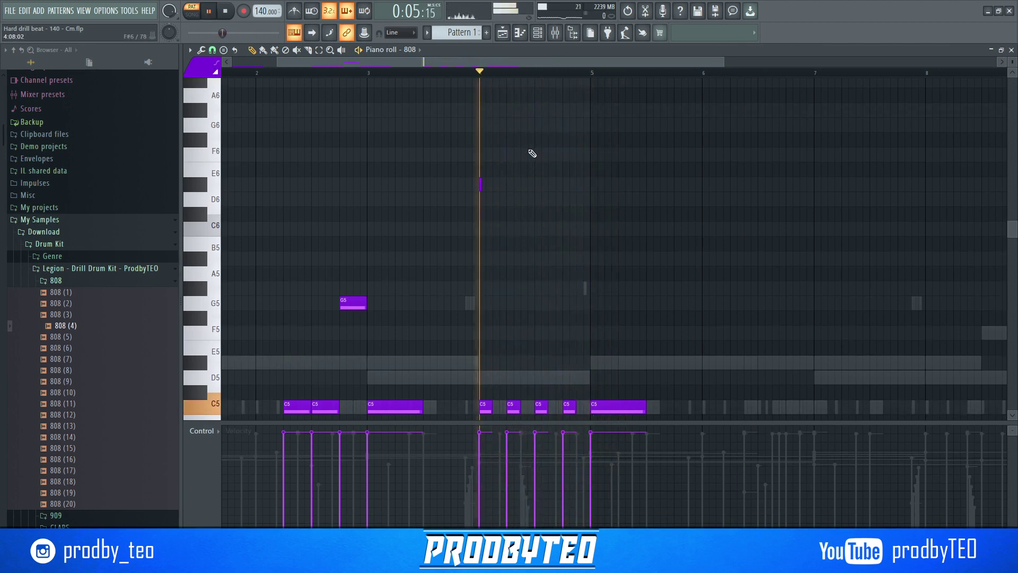
key(space)
click(508, 196)
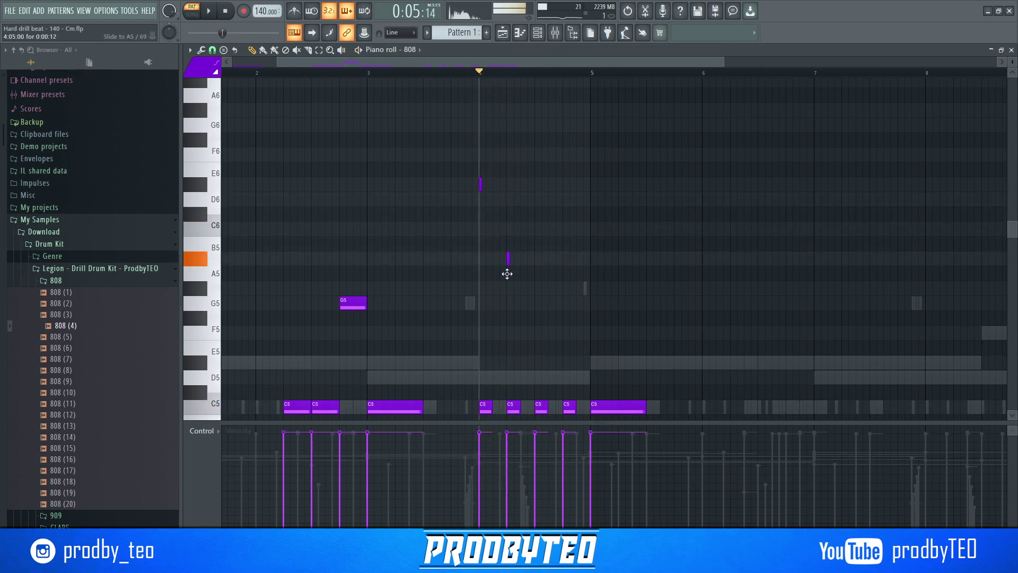
key(space)
key(space)
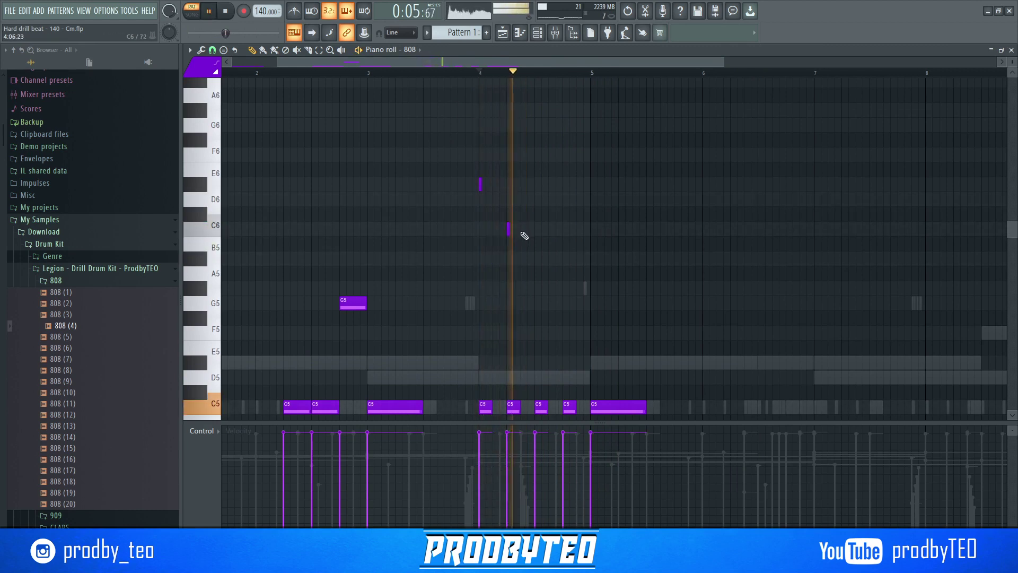
key(space)
key(space)
click(564, 199)
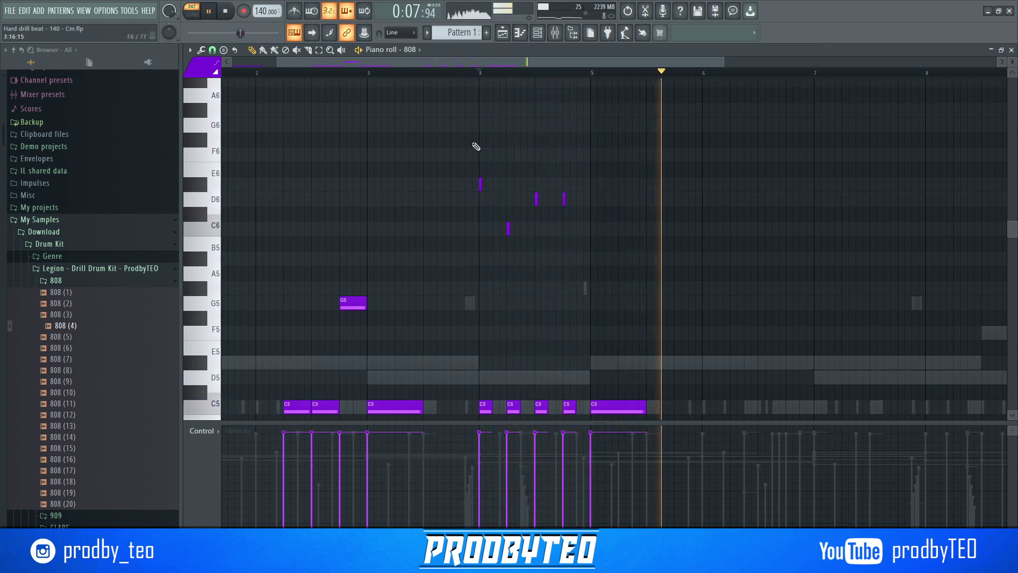
- Add an eight-step C5 note at the start of bar 7 in the 808 pattern
drag(459, 62, 523, 62)
scroll(645, 211, down, 2)
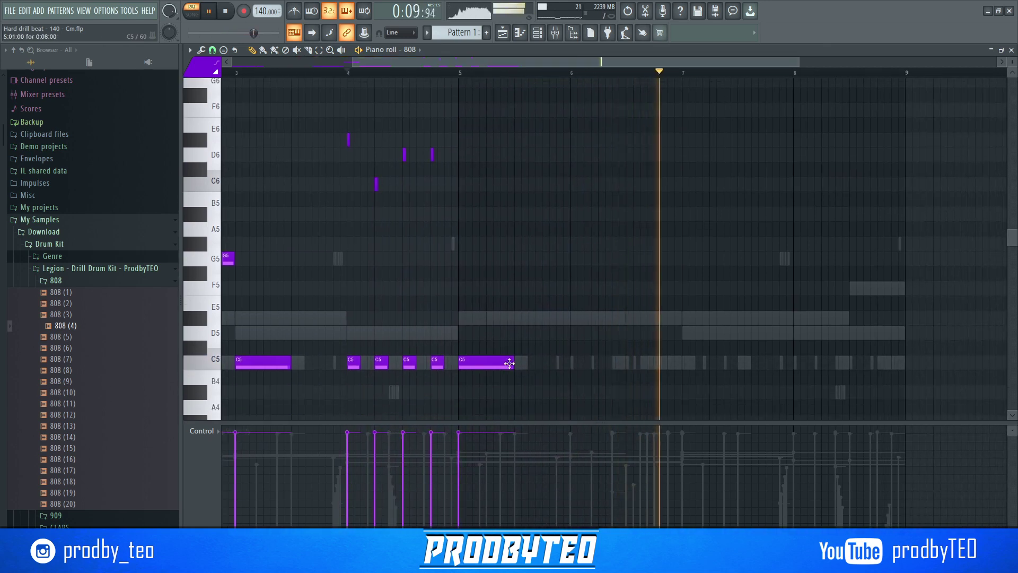
key(space)
key(space)
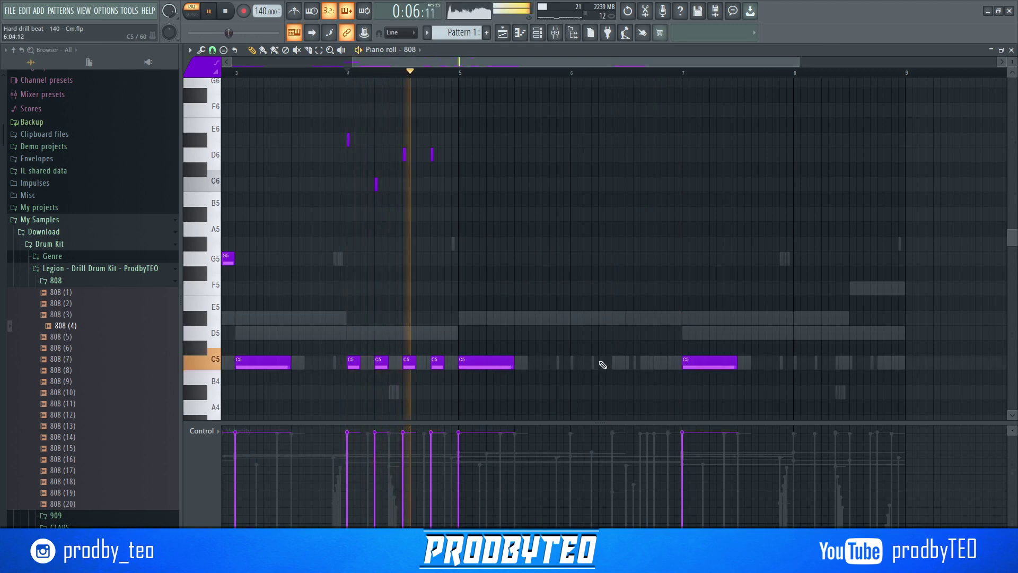
- Fill bar 6 with a one-step D#5 on step 9, a two-step D#5 on step 11 and a four-step G5 on step 13
mouse_move(659, 322)
mouse_down()
mouse_move(661, 258)
mouse_move(680, 265)
mouse_up()
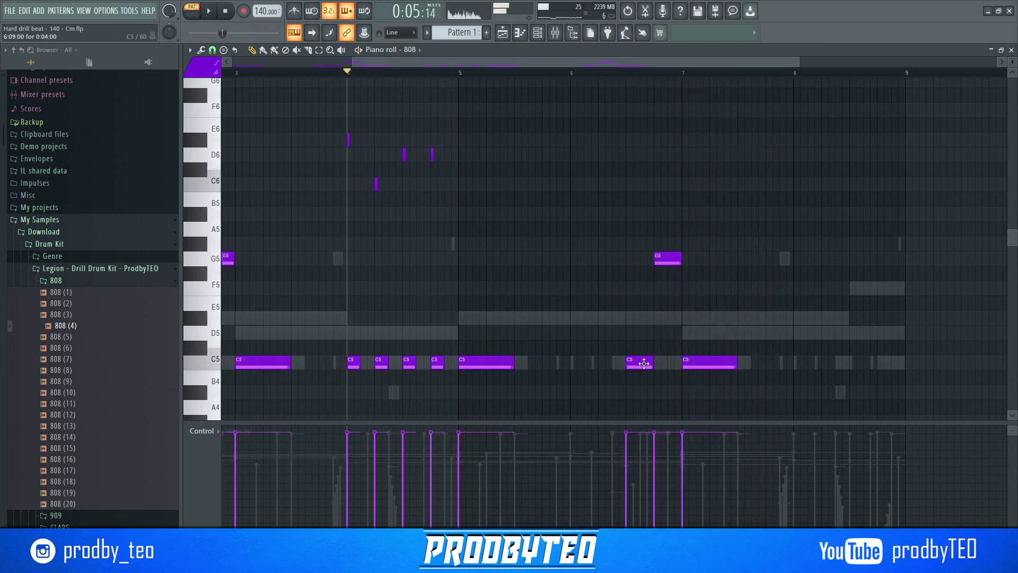
click(641, 318)
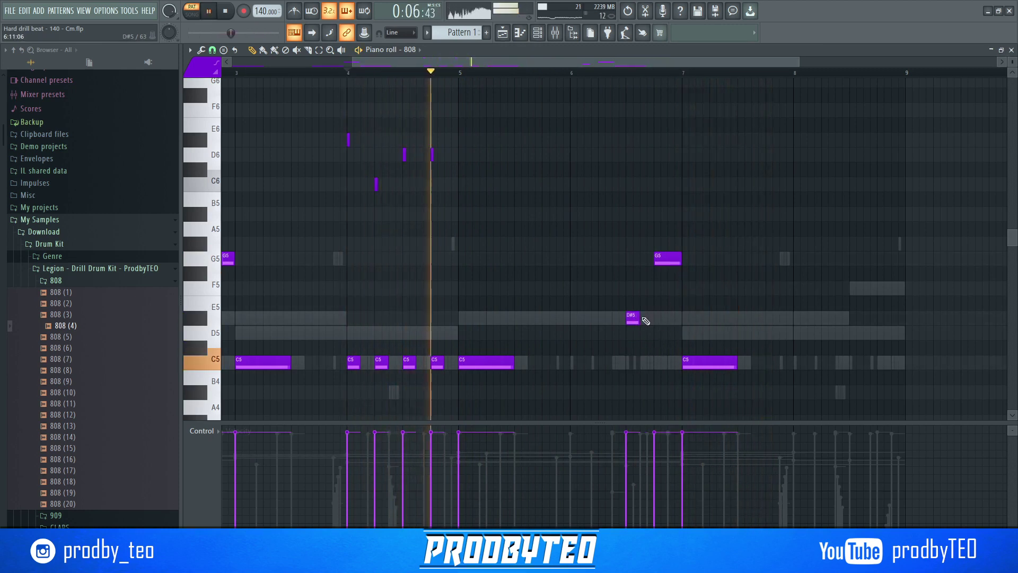
drag(639, 321, 632, 320)
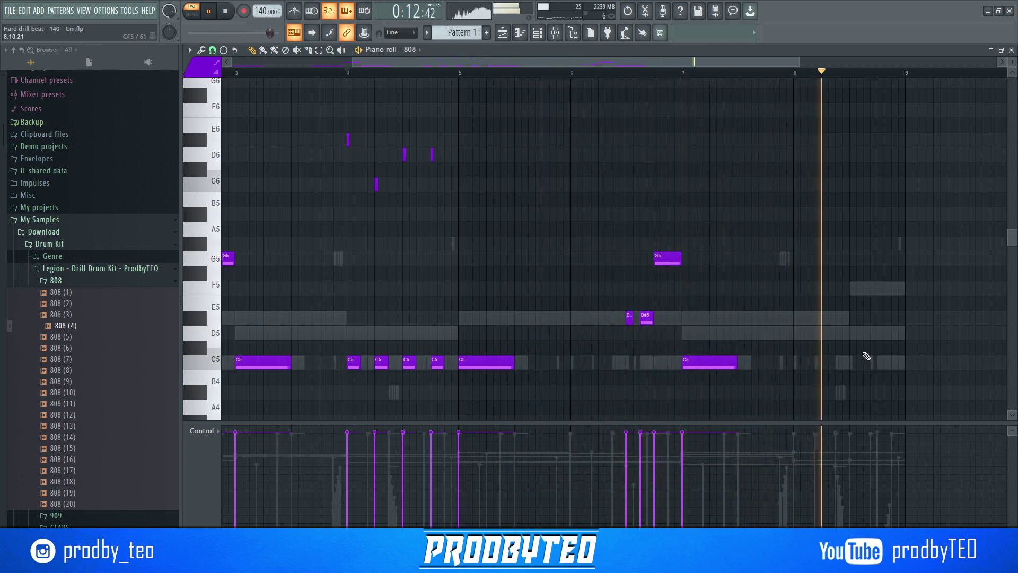
- Add two-step notes in bar 8, G5 on steps 1, 4 and 7 and F5 on steps 9, 12 and 15, and close the piano roll
scroll(624, 80, right, 3)
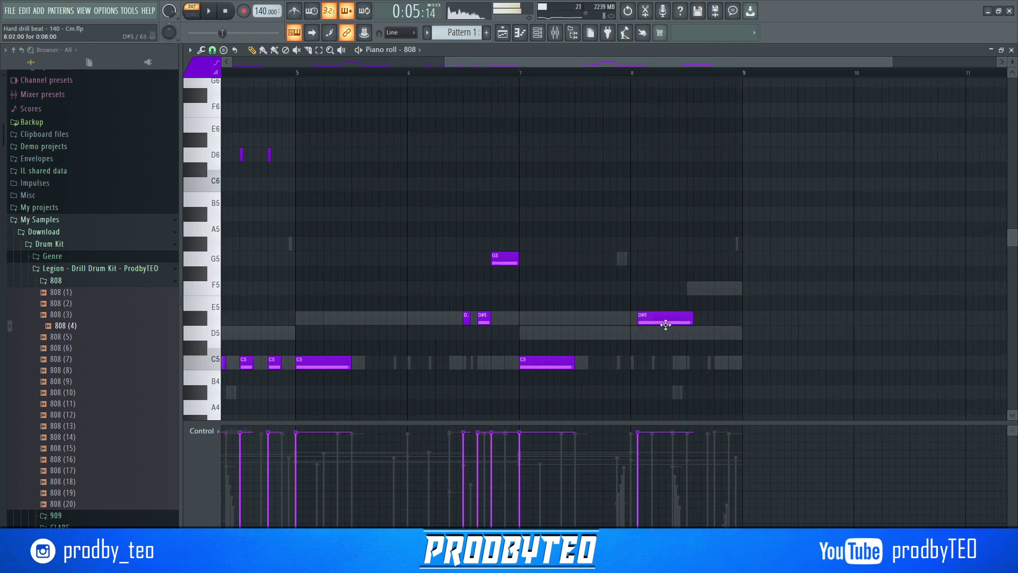
drag(665, 325, 652, 256)
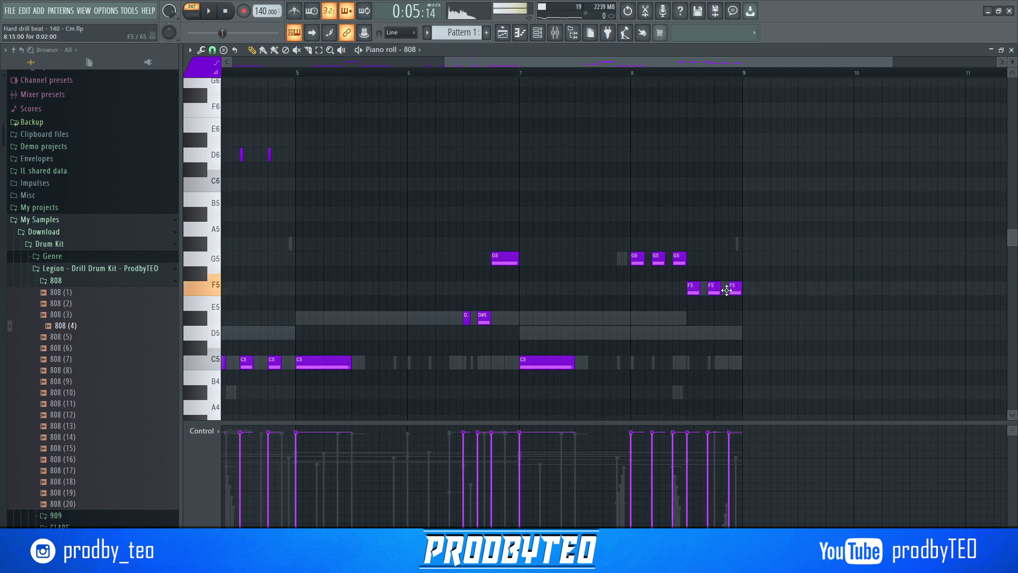
drag(549, 62, 463, 65)
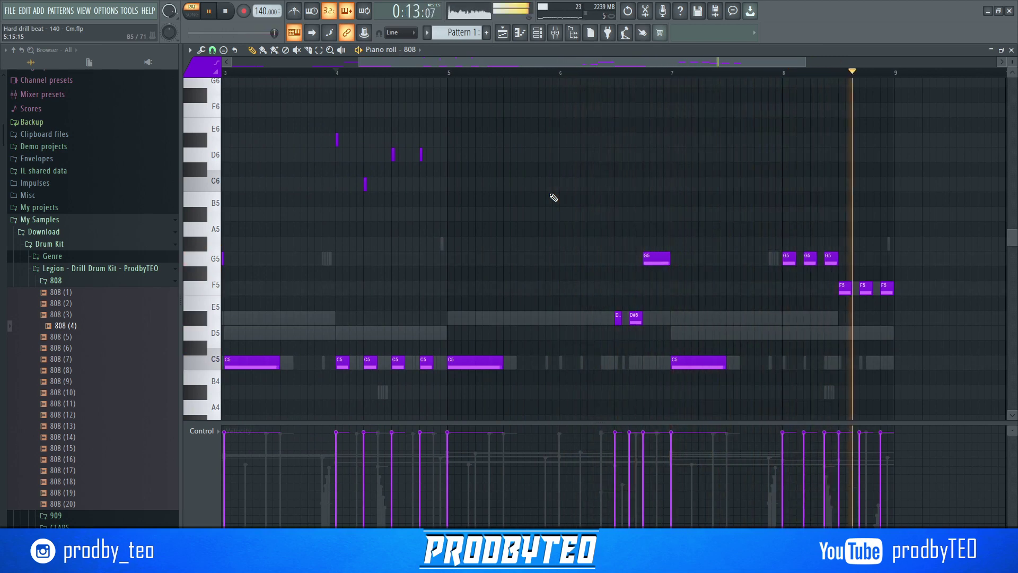
click(1012, 50)
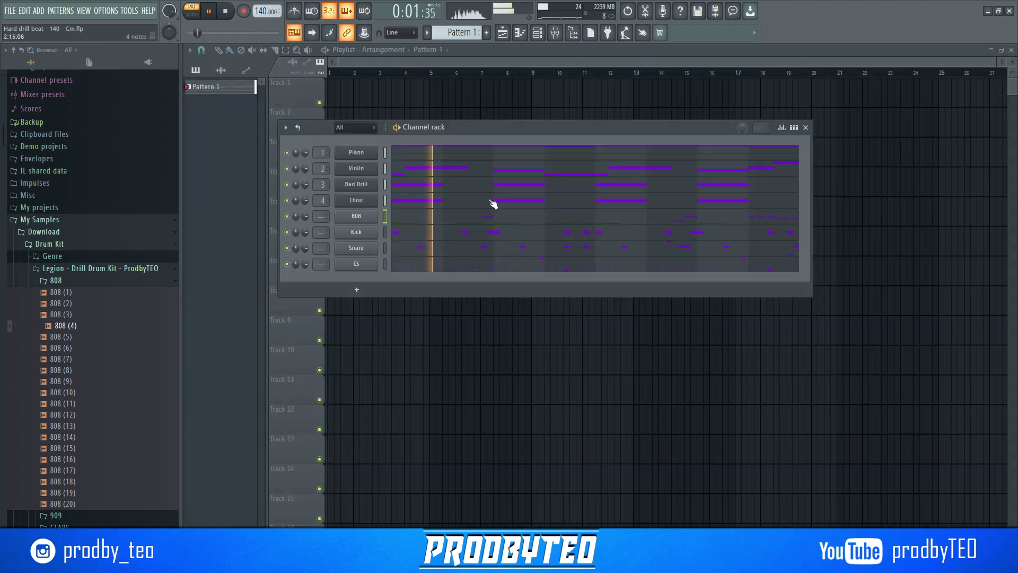
- Replace the 808 channel's sample with 808 (12), turn off Normalize and reset the sample start offset to 0%
click(368, 221)
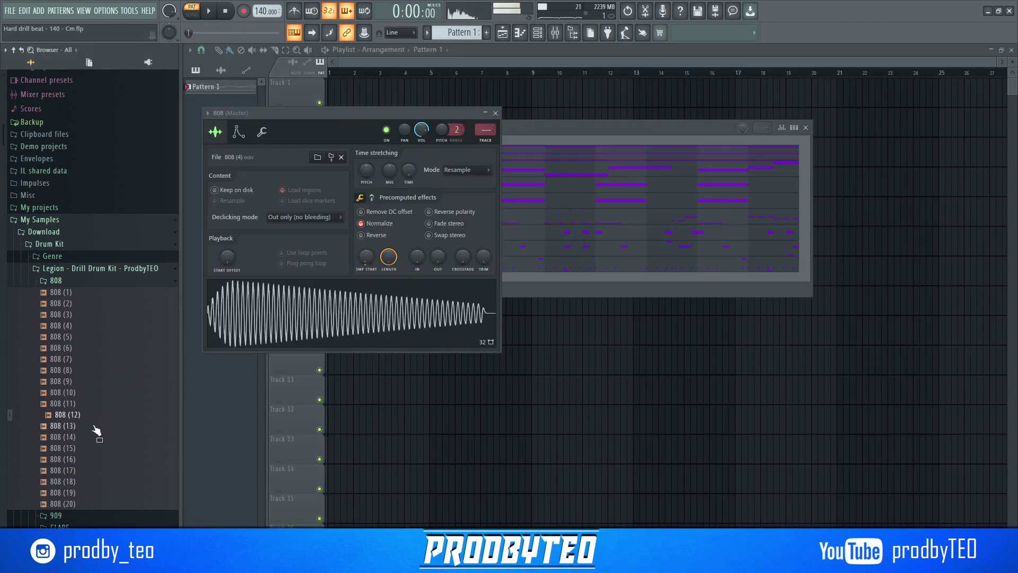
drag(282, 297, 276, 320)
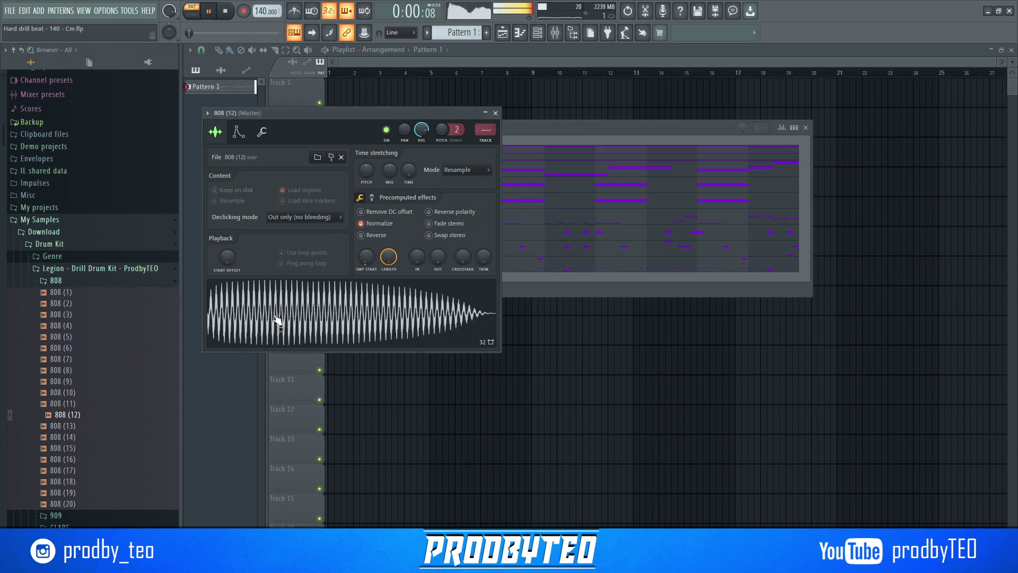
click(385, 224)
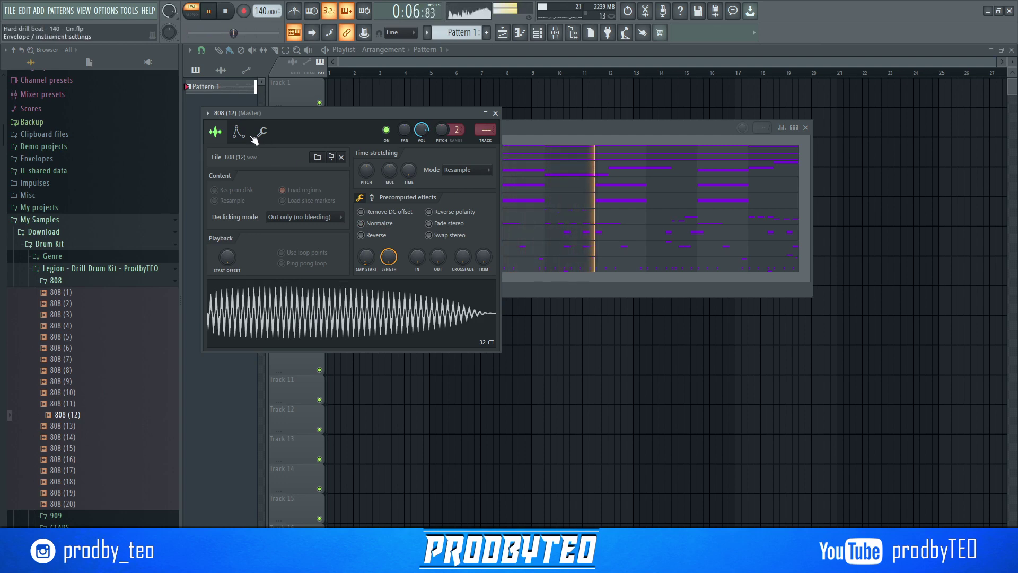
drag(359, 262, 359, 276)
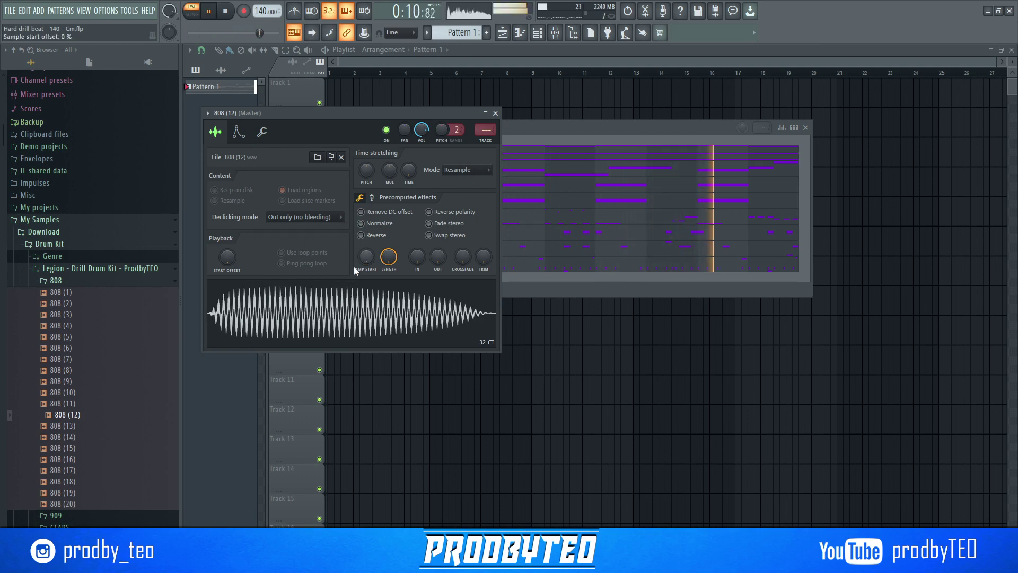
click(495, 113)
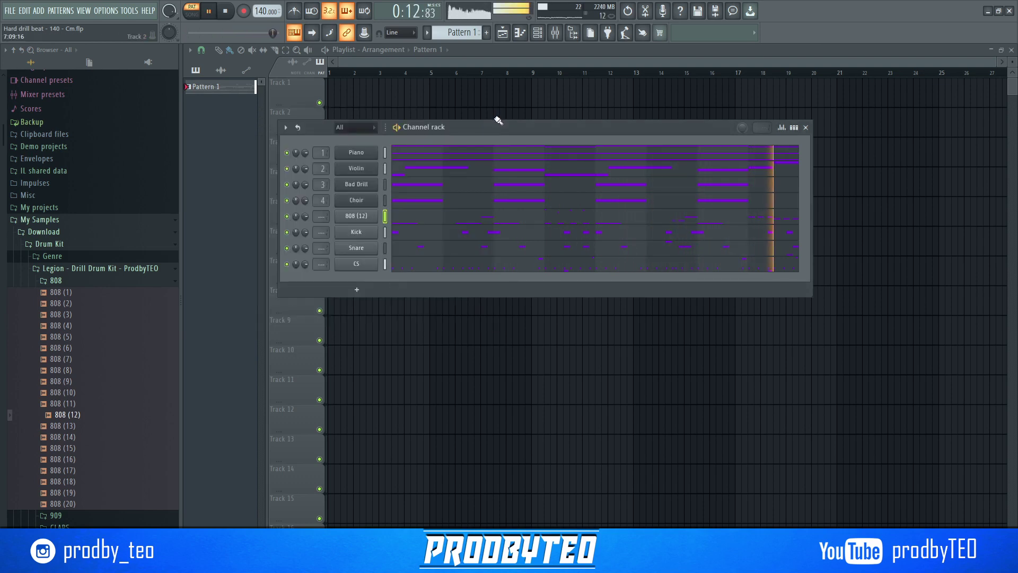
- Rename the 808 (12) channel as 808
right_click(359, 215)
click(412, 243)
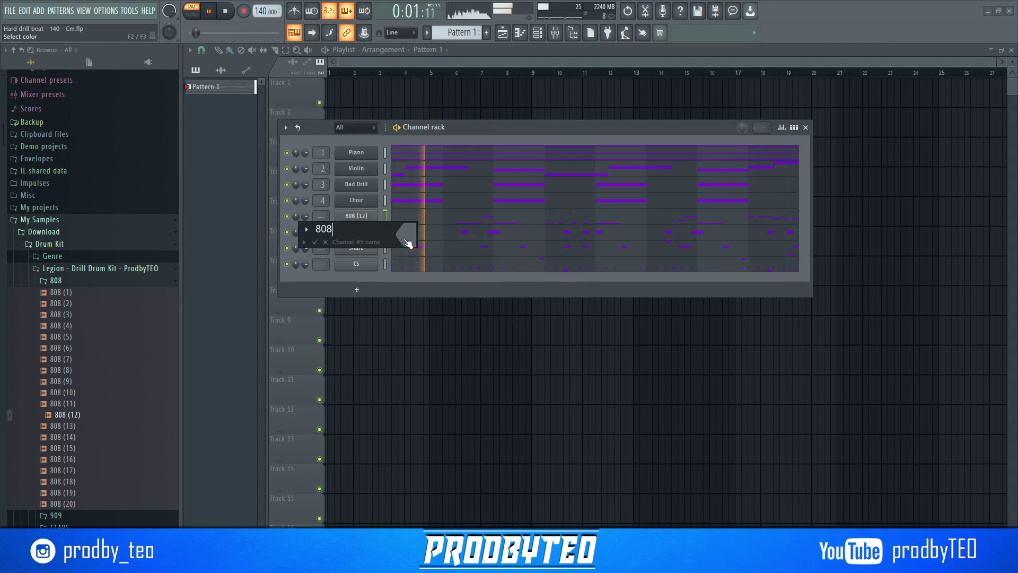
key(Return)
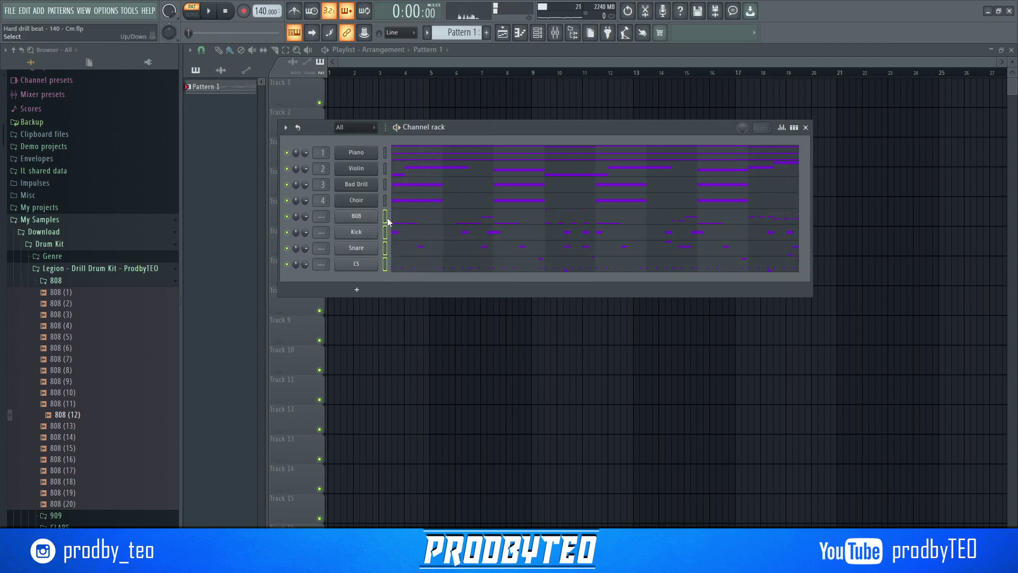
- Route the 808, Kick, Snare and CS channels to mixer tracks 5 to 8
key(ctrl+l)
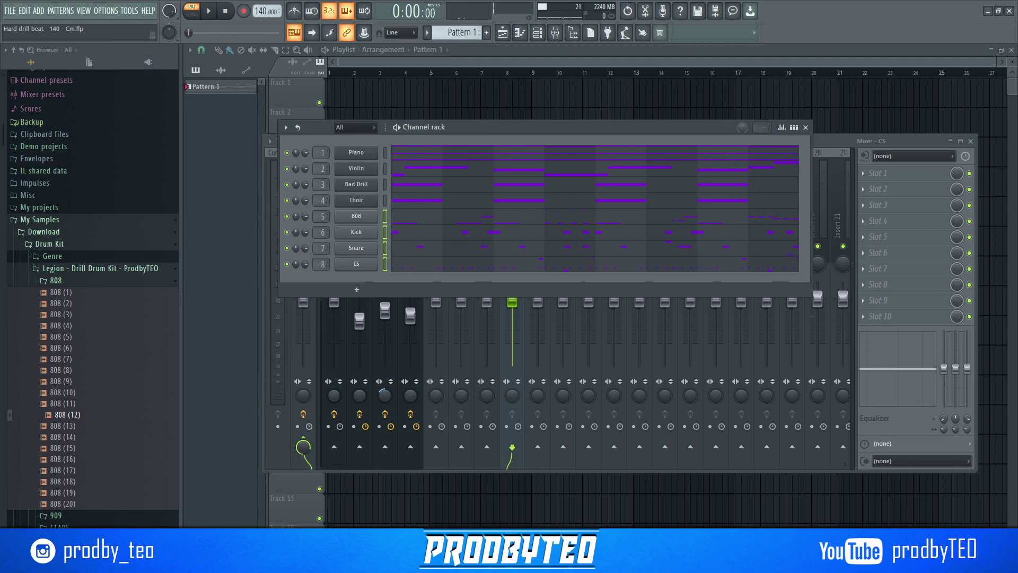
key(alt+Tab)
key(alt+Tab)
- Sidechain the Kick mixer track to the 808 track and solo the 808 track
click(840, 139)
right_click(435, 448)
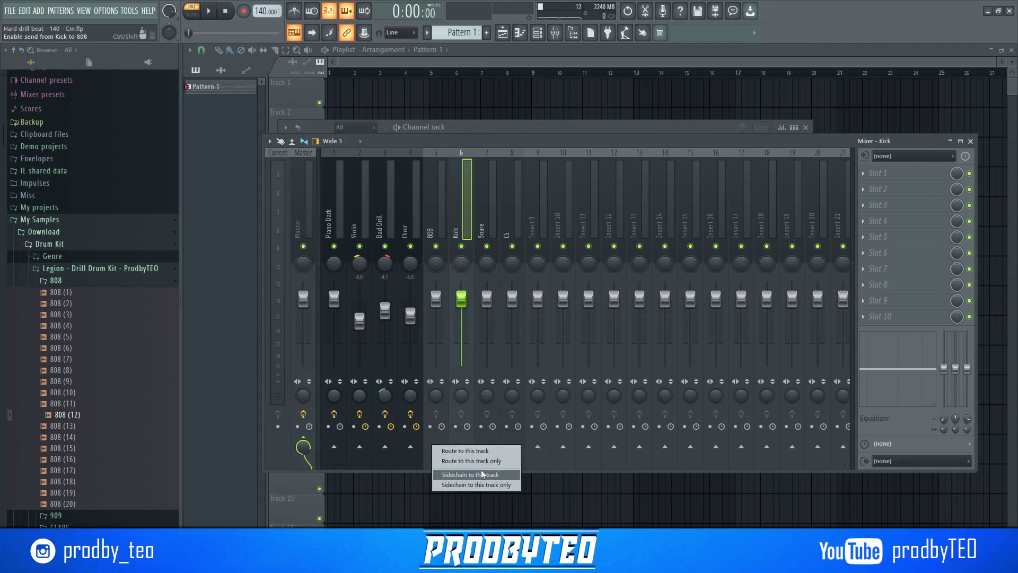
click(467, 475)
click(445, 255)
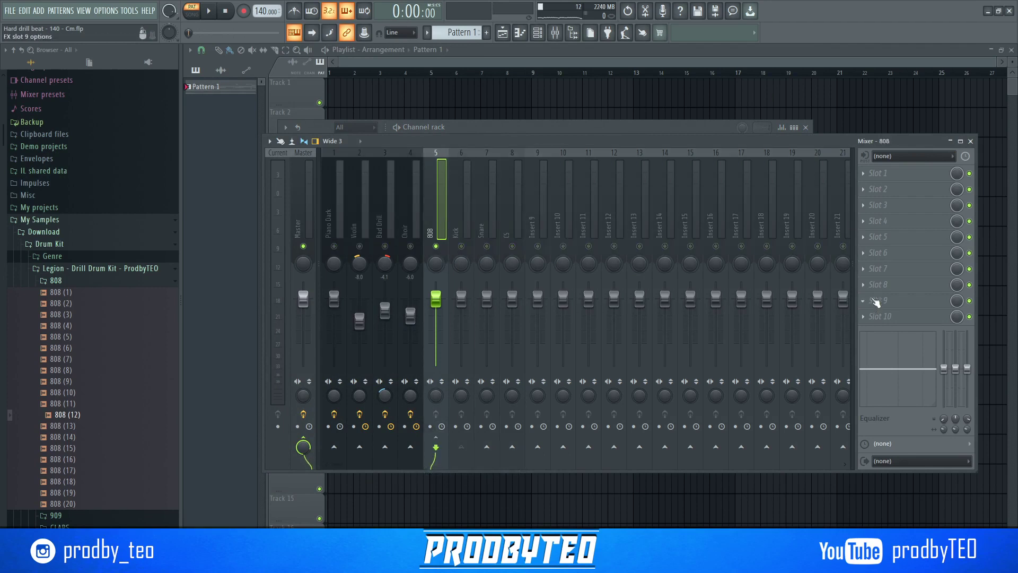
- Load Fruity Limiter in slot 10 of the 808 track, solo the Kick alongside it and configure sidechain 1 compression with a 2.7:1 ratio
click(876, 317)
click(649, 275)
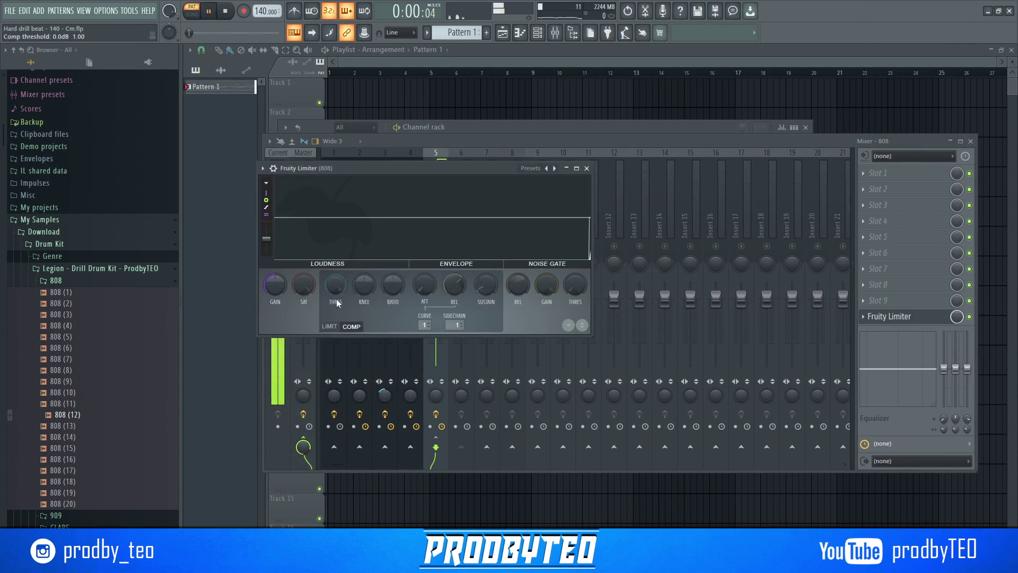
drag(484, 175, 418, 334)
click(444, 253)
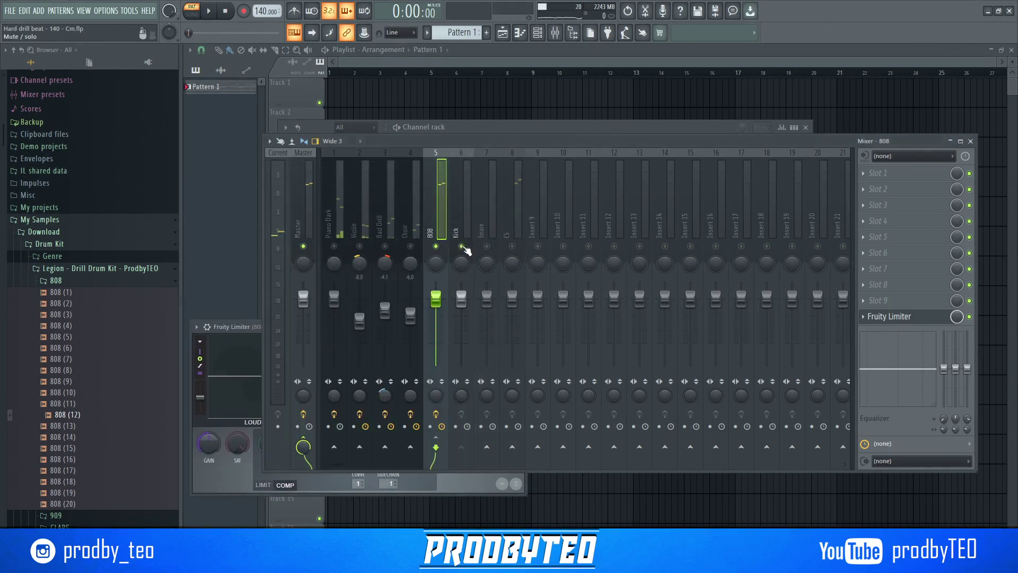
drag(257, 332, 357, 187)
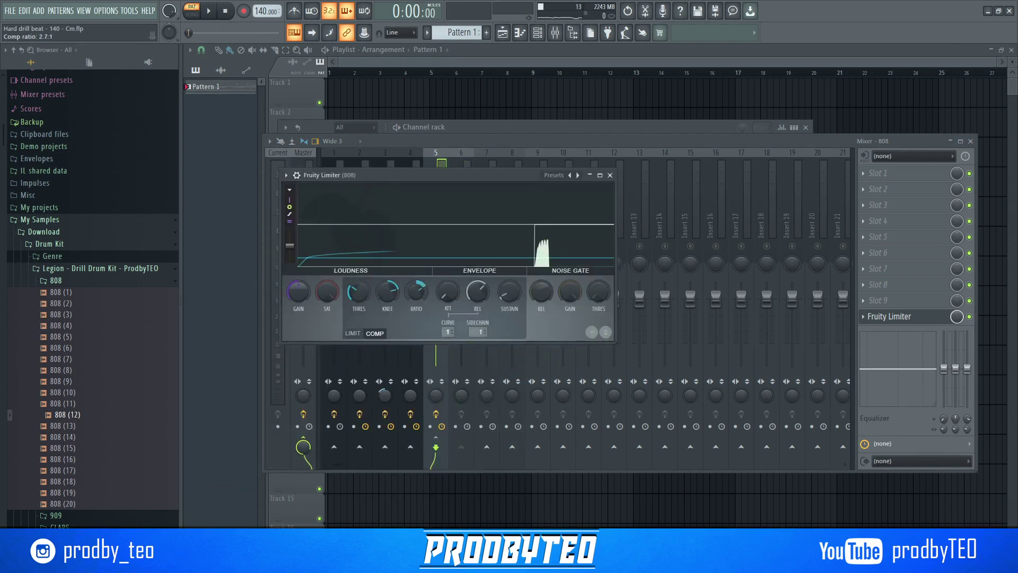
key(space)
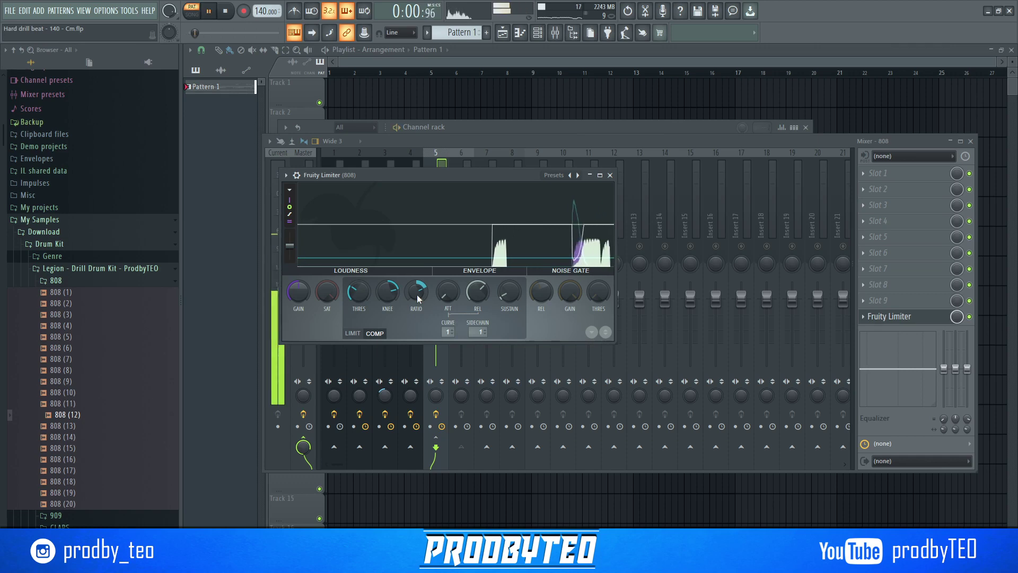
- Add Fruity parametric EQ 2 to slot 1 of the 808 track, boosting the bass with band 2 and making band 3 a high shelf around 232 Hz
click(878, 173)
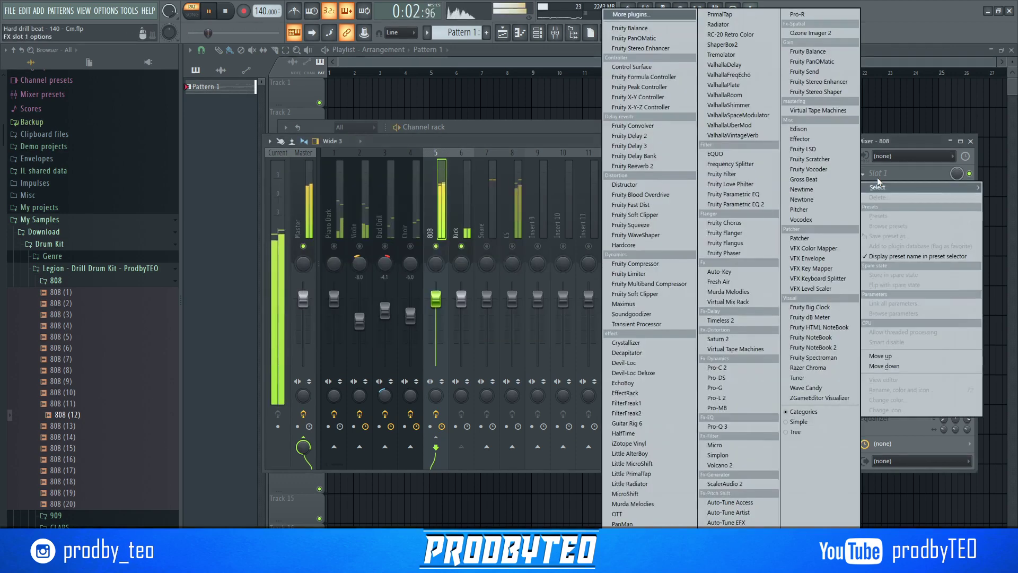
click(737, 204)
drag(323, 244, 286, 229)
drag(352, 244, 343, 222)
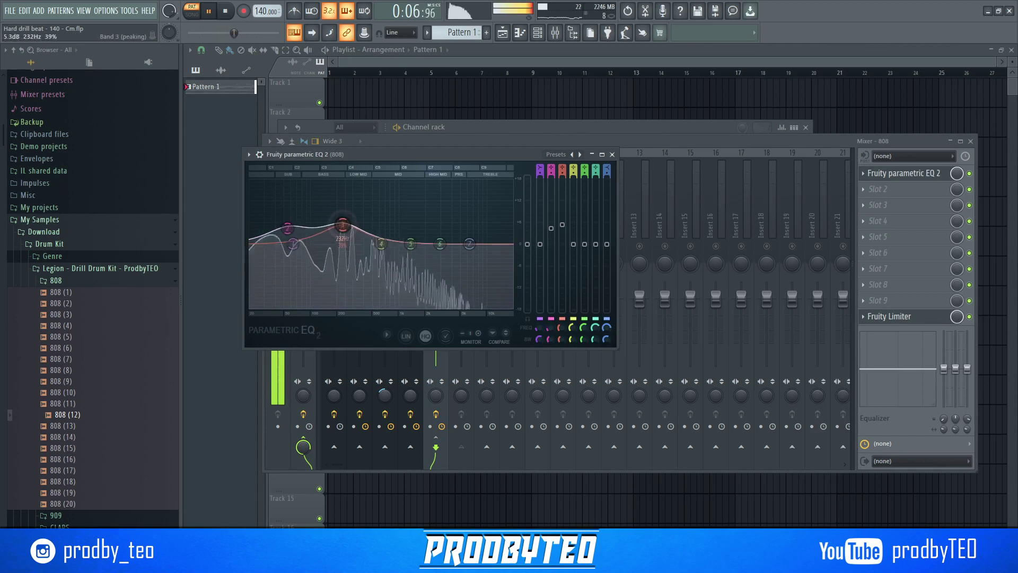
right_click(343, 223)
mouse_move(359, 253)
click(399, 323)
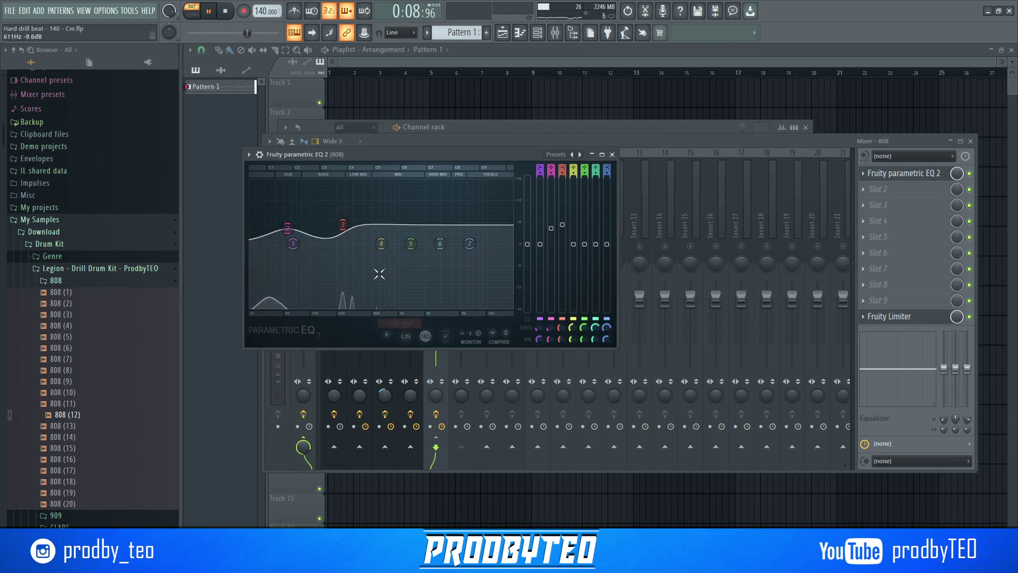
click(613, 155)
- Add Fruity Reeverb 2 to slot 2 of the 808 track with a 19% wet level, and unsolo the mixer tracks
click(880, 189)
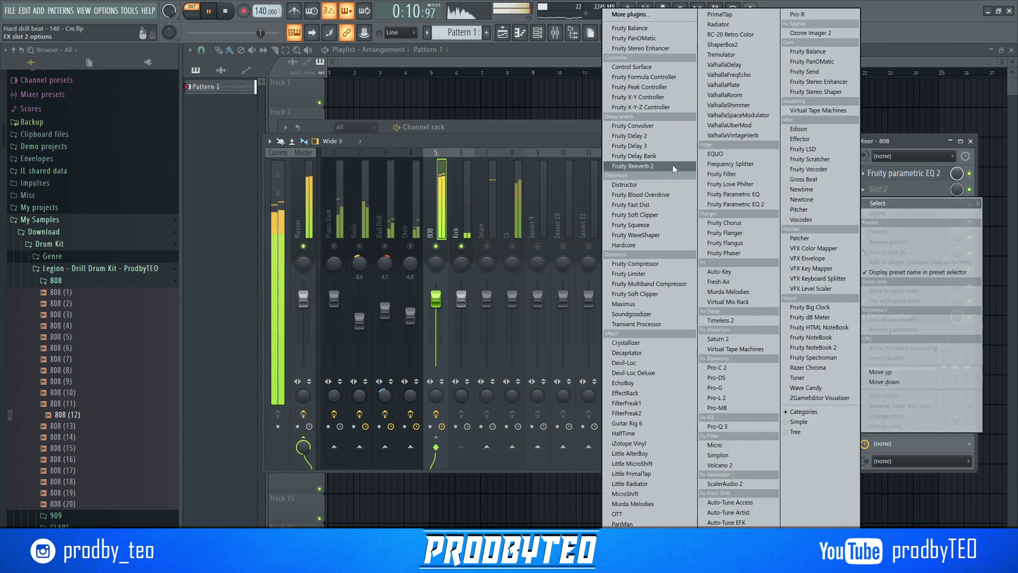
click(650, 167)
drag(528, 202, 528, 209)
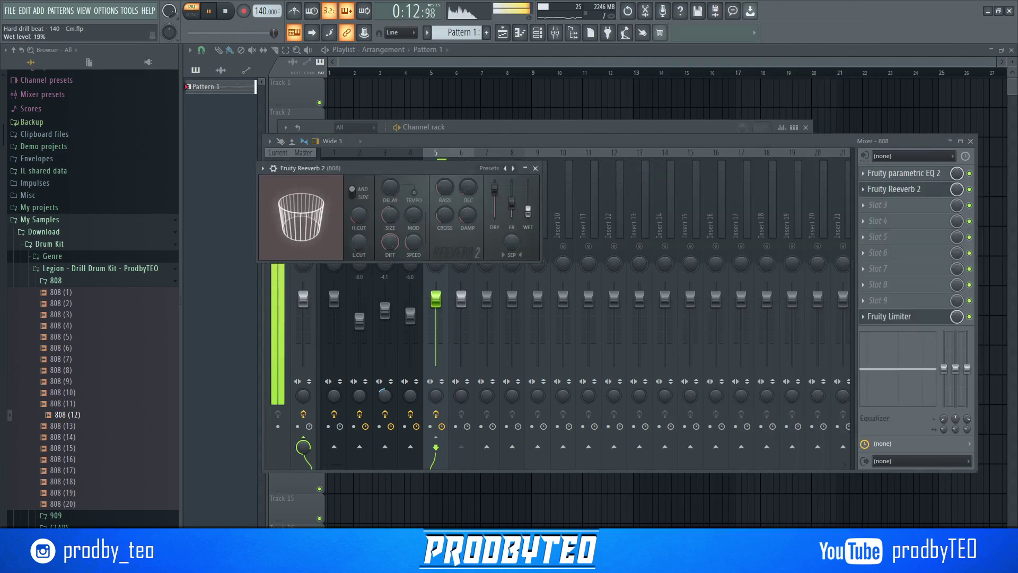
click(536, 168)
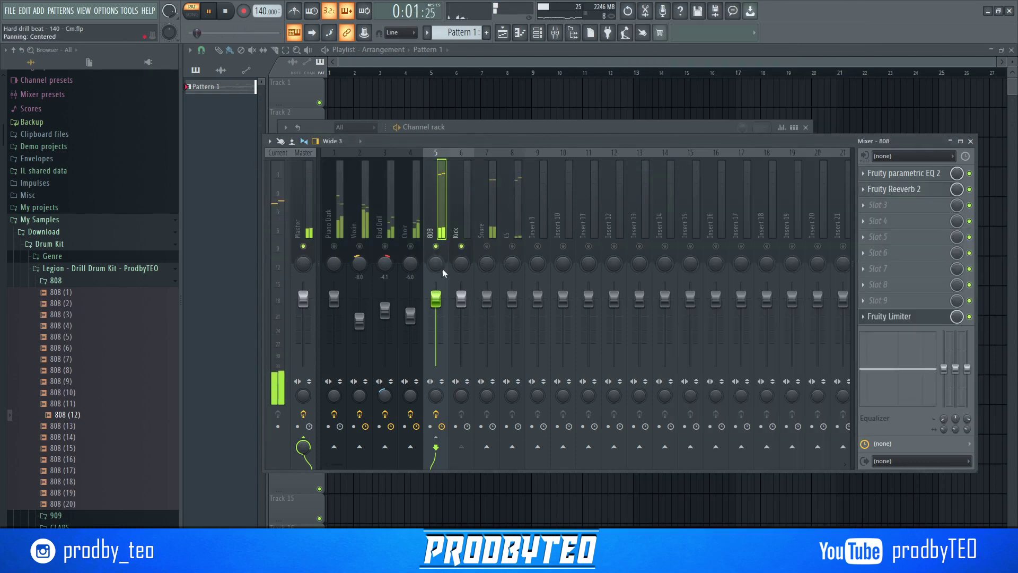
right_click(440, 248)
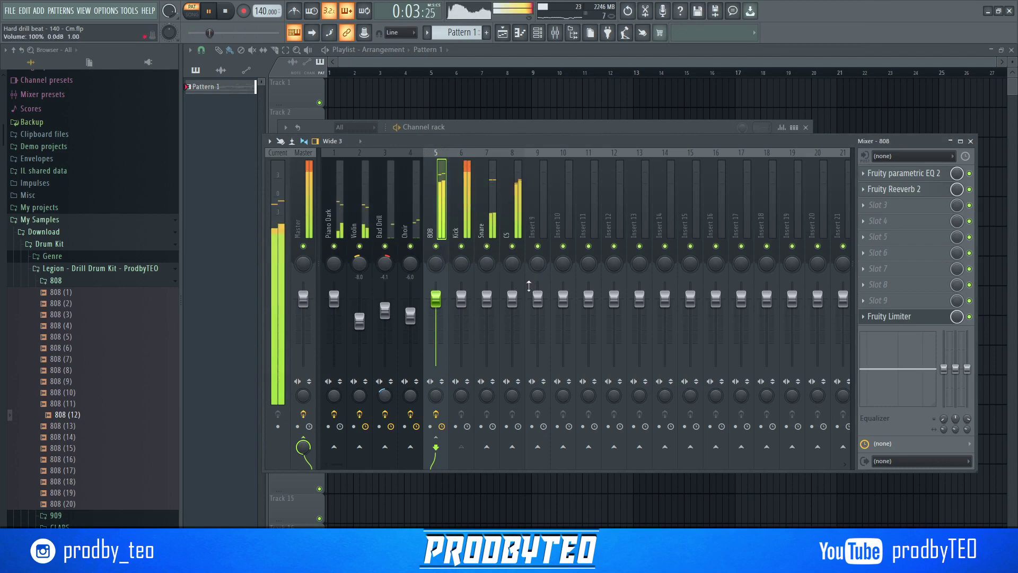
- Add Fruity soft clipper to slot 1 of the Kick track, and close the mixer and the open effect windows
click(461, 221)
click(884, 181)
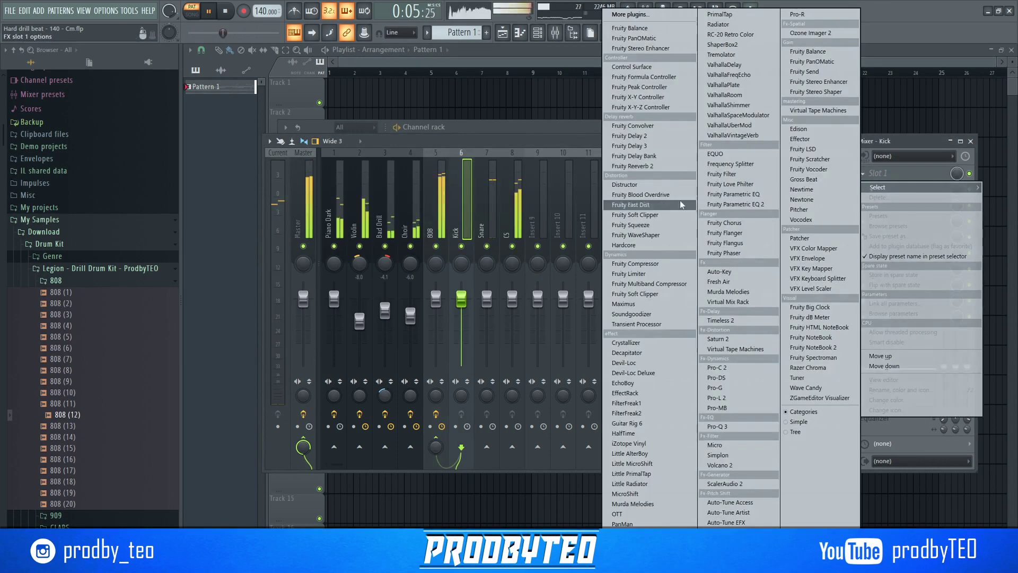
click(662, 220)
key(Escape)
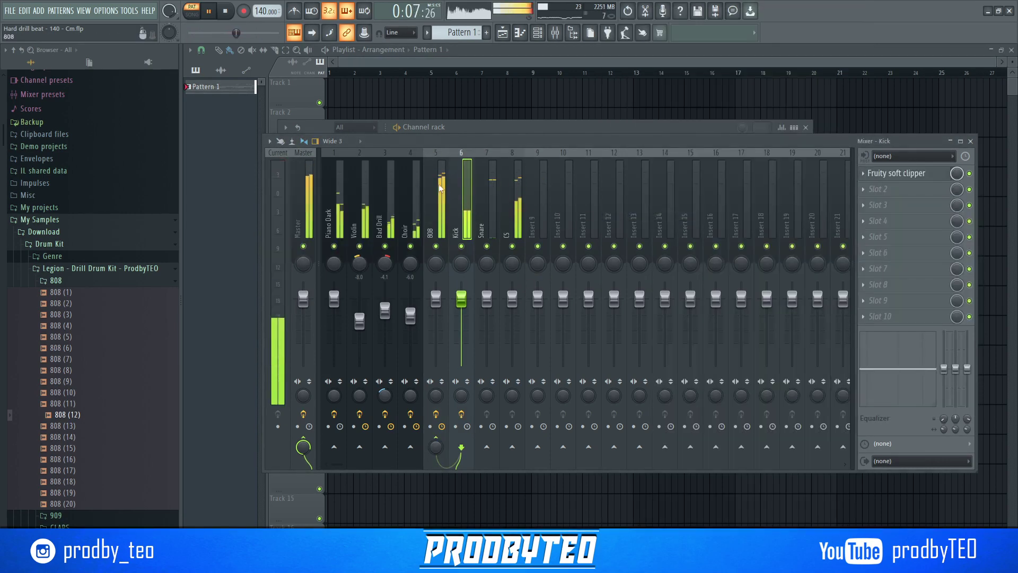
click(971, 141)
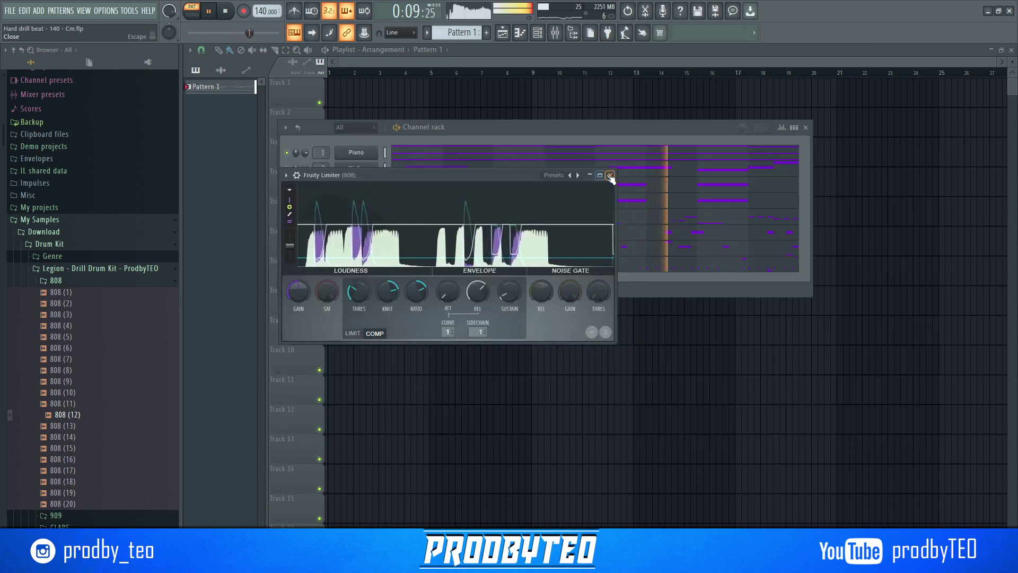
key(Escape)
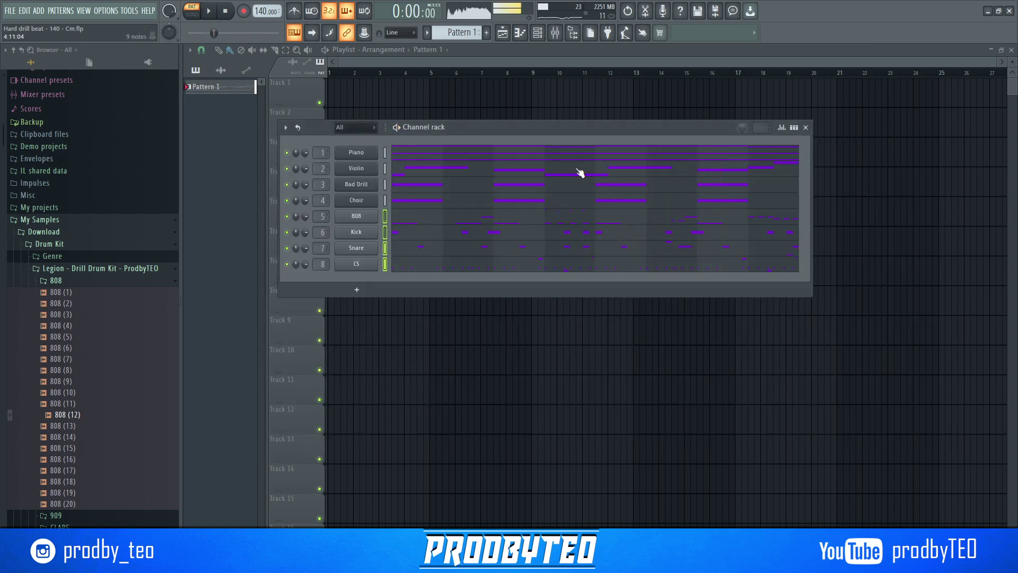
- Split Pattern 1 by channel and place all eight resulting patterns at bar 1 on playlist tracks 1 to 8
right_click(215, 97)
click(272, 262)
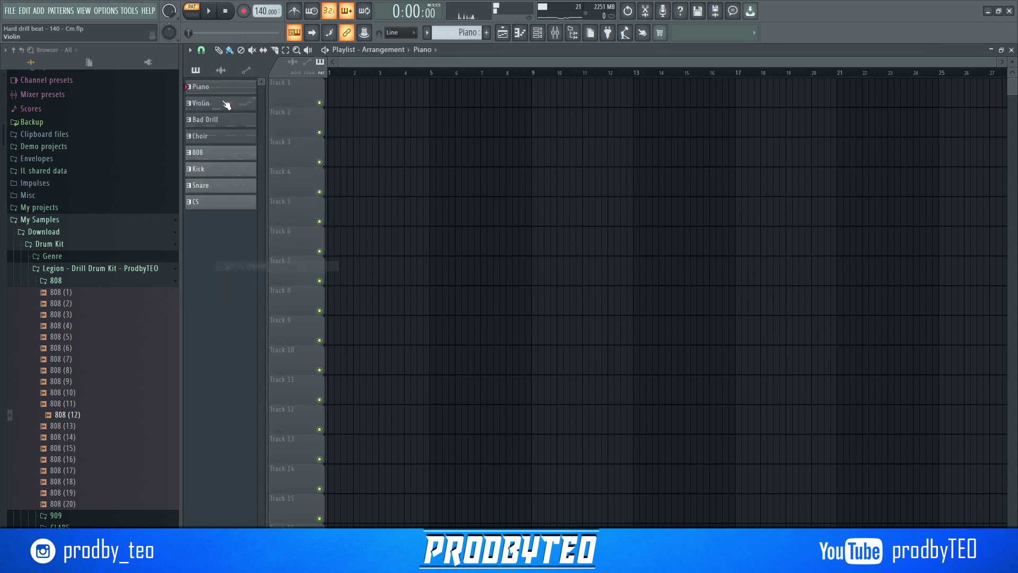
click(228, 106)
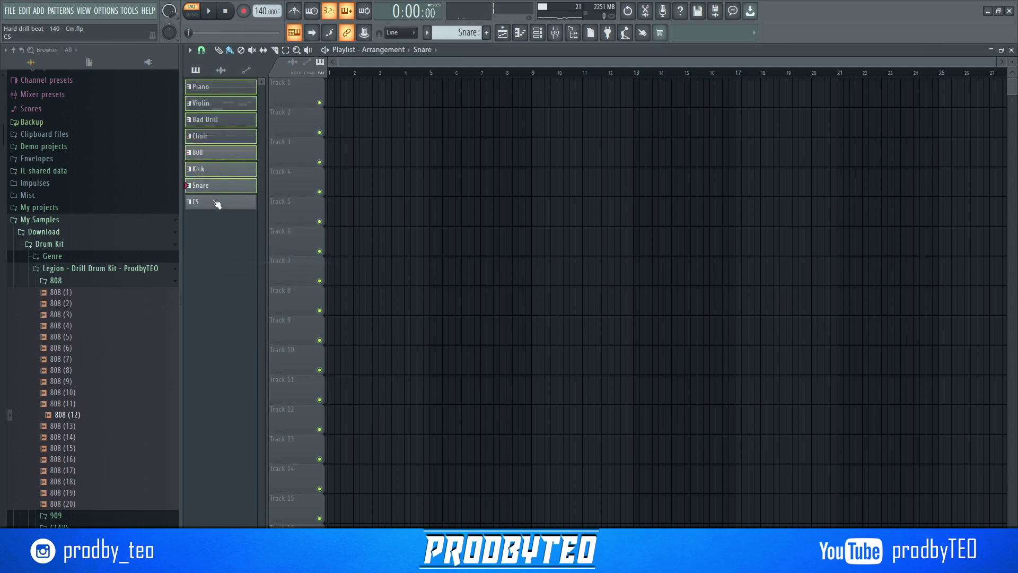
drag(338, 97, 329, 94)
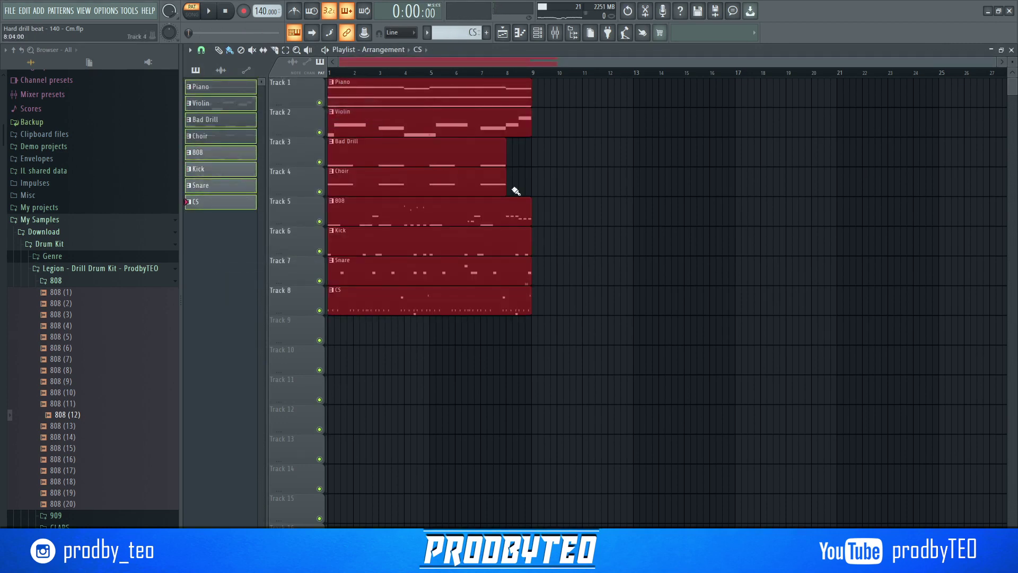
- Duplicate the clips to bar 9 and delete the Violin, 808, Kick, Snare and CS clips from the first eight bars
key(ctrl+b)
click(521, 172)
right_click(416, 210)
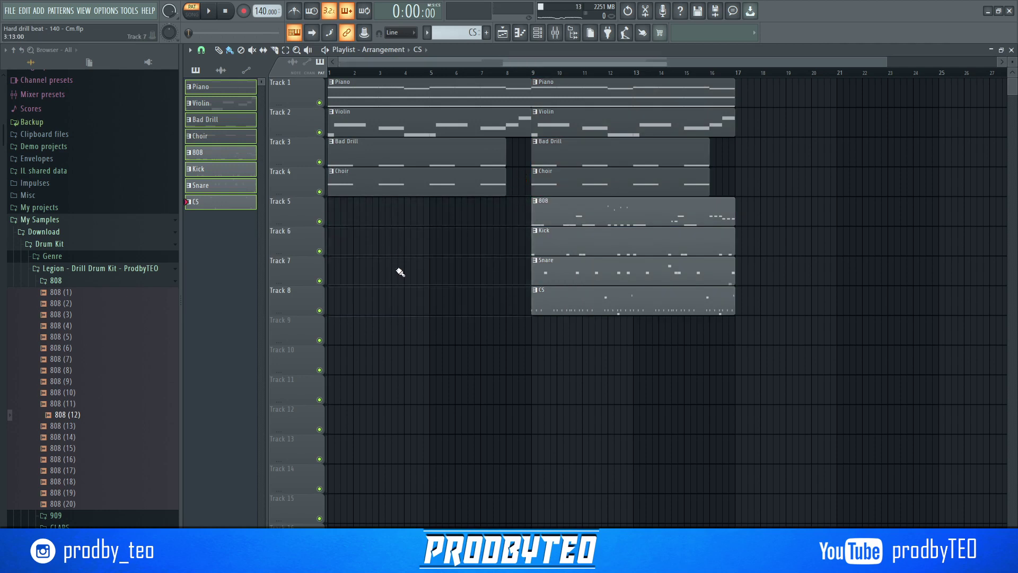
right_click(358, 123)
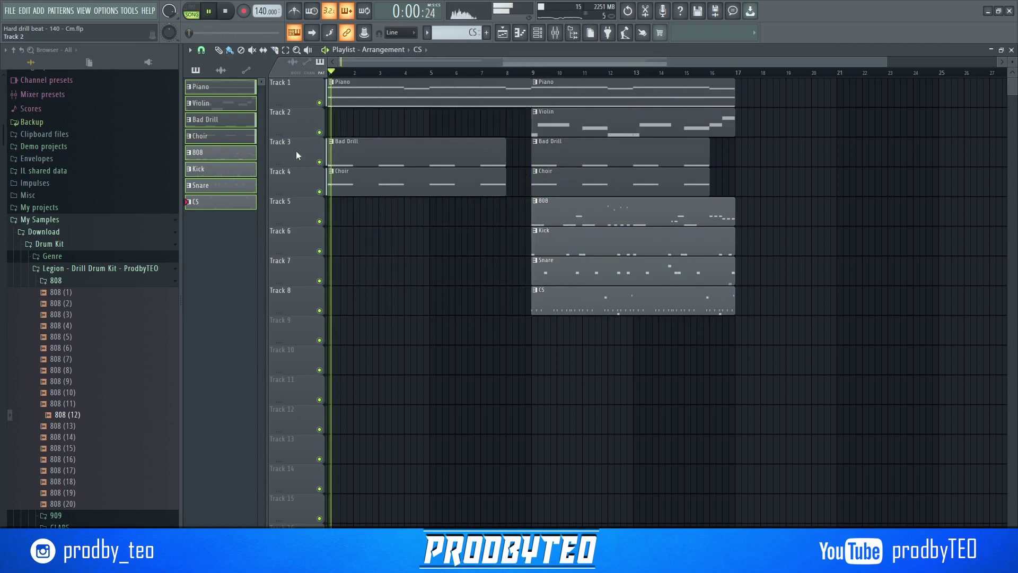
- Collapse the browser's folder tree to its top level
click(13, 49)
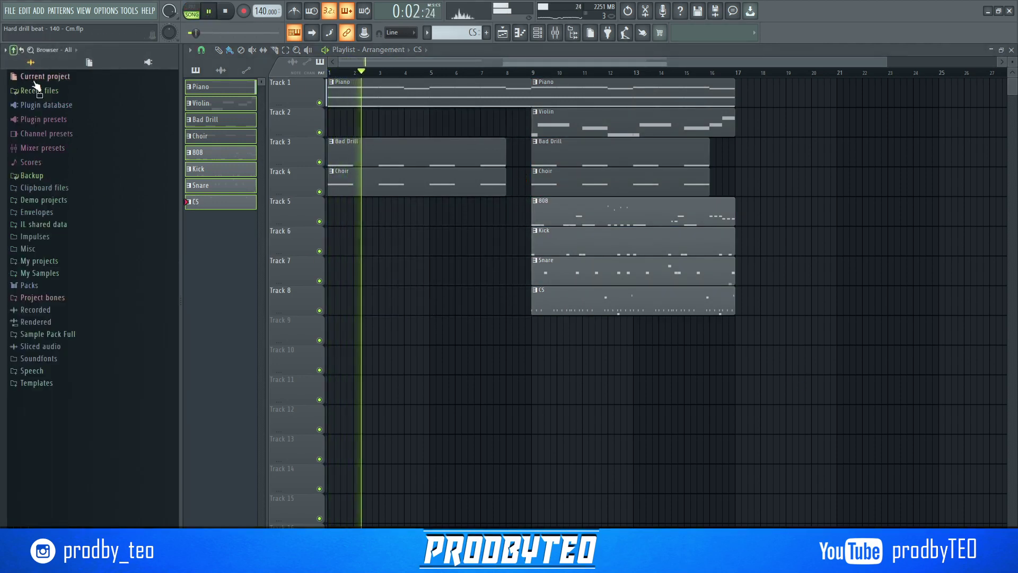